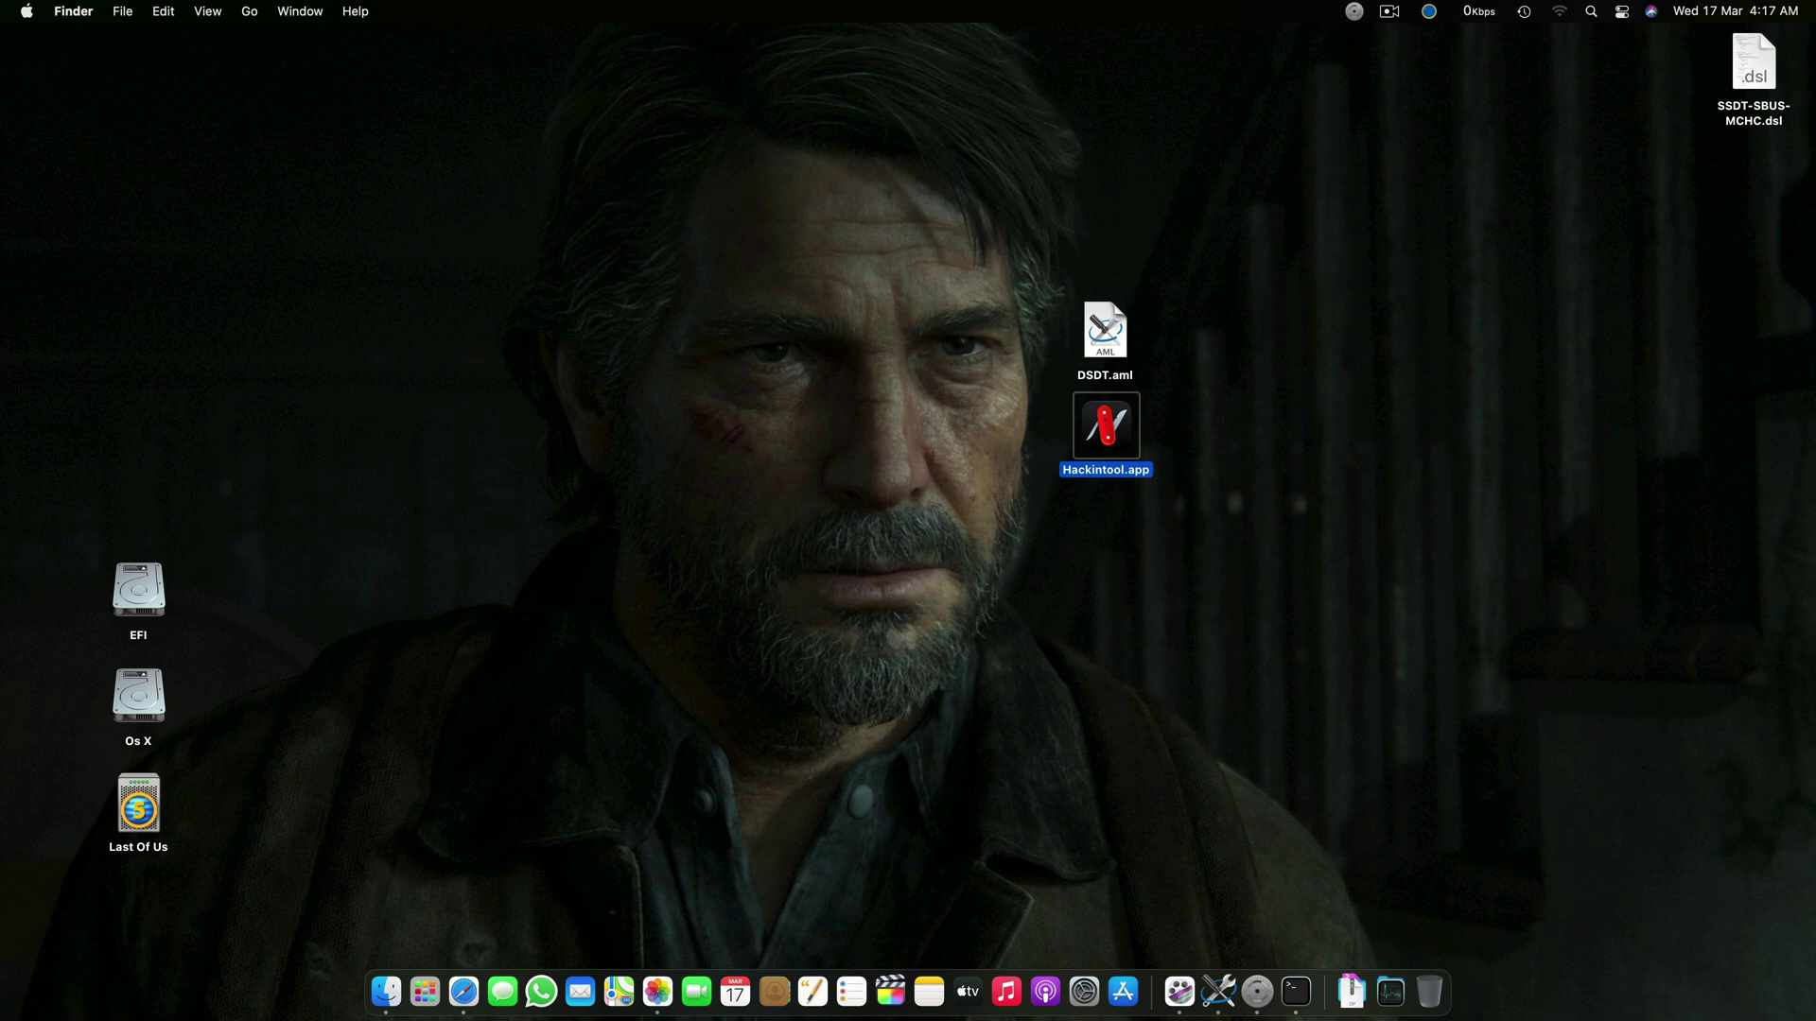
# - Launch Hackintool.app from the desktop
pyautogui.moveTo(1142, 258); pyautogui.dragTo(1054, 438)
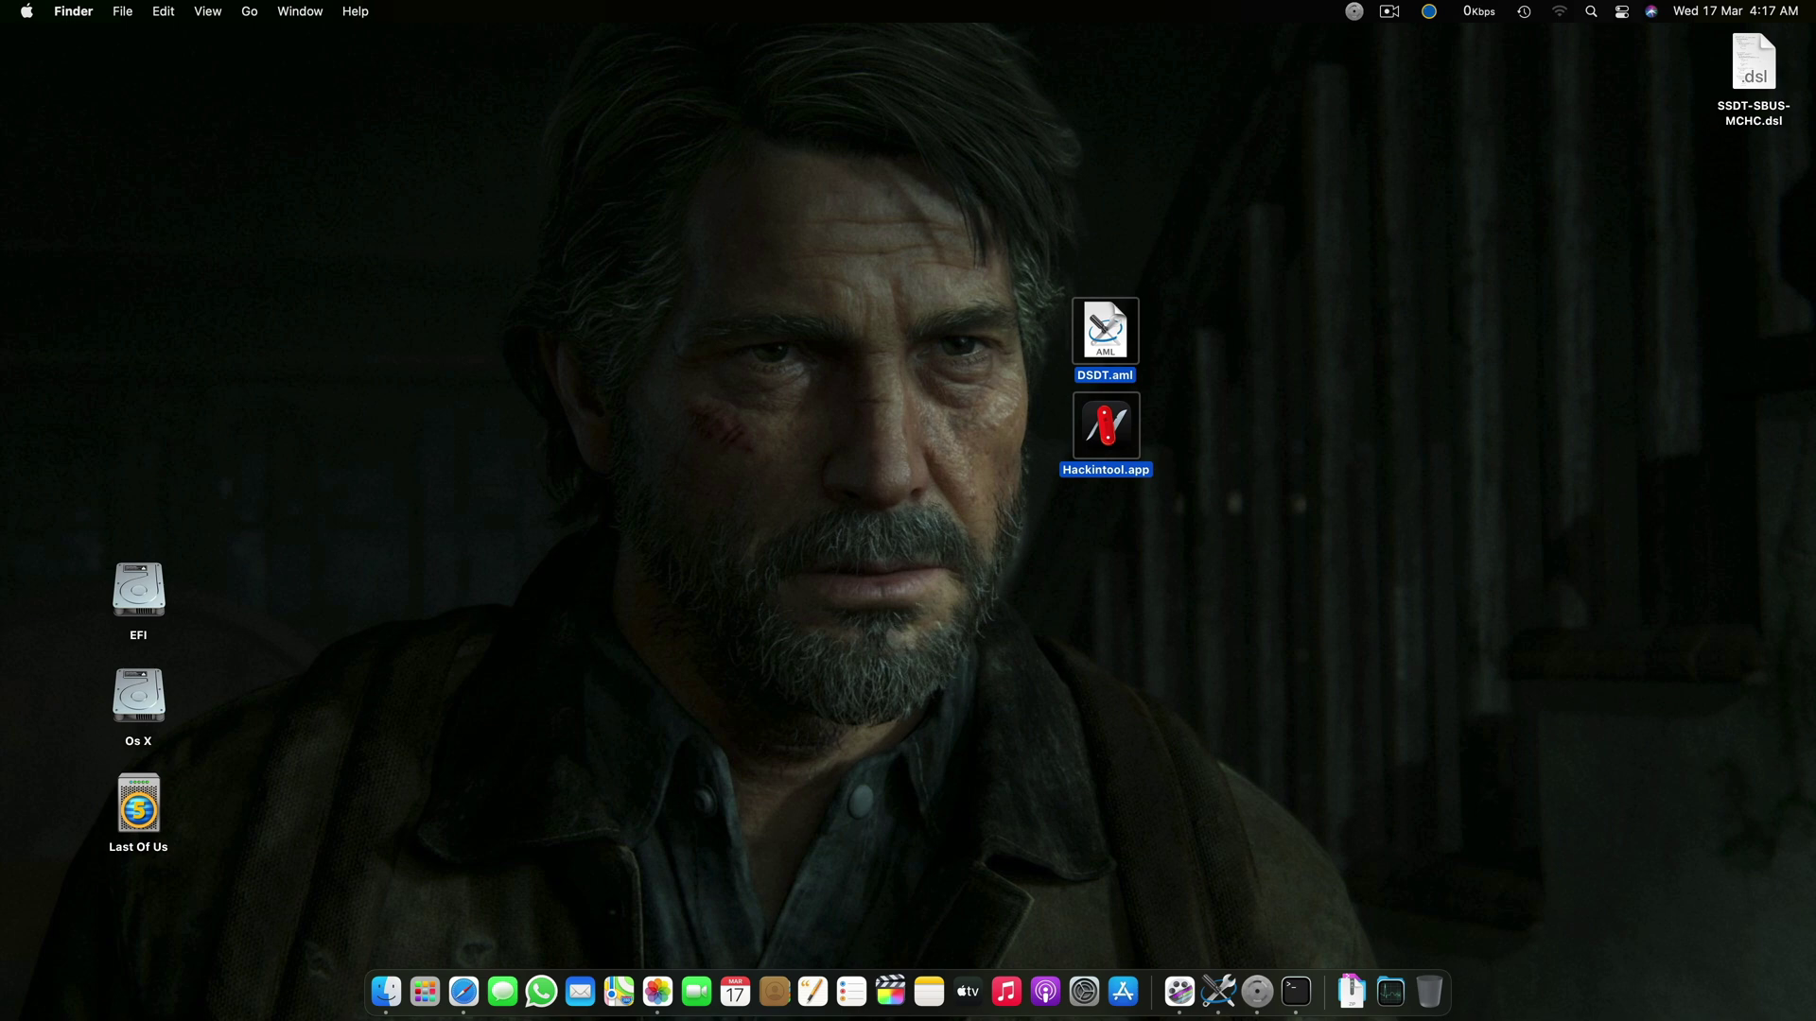
pyautogui.click(1116, 558)
pyautogui.click(1108, 430)
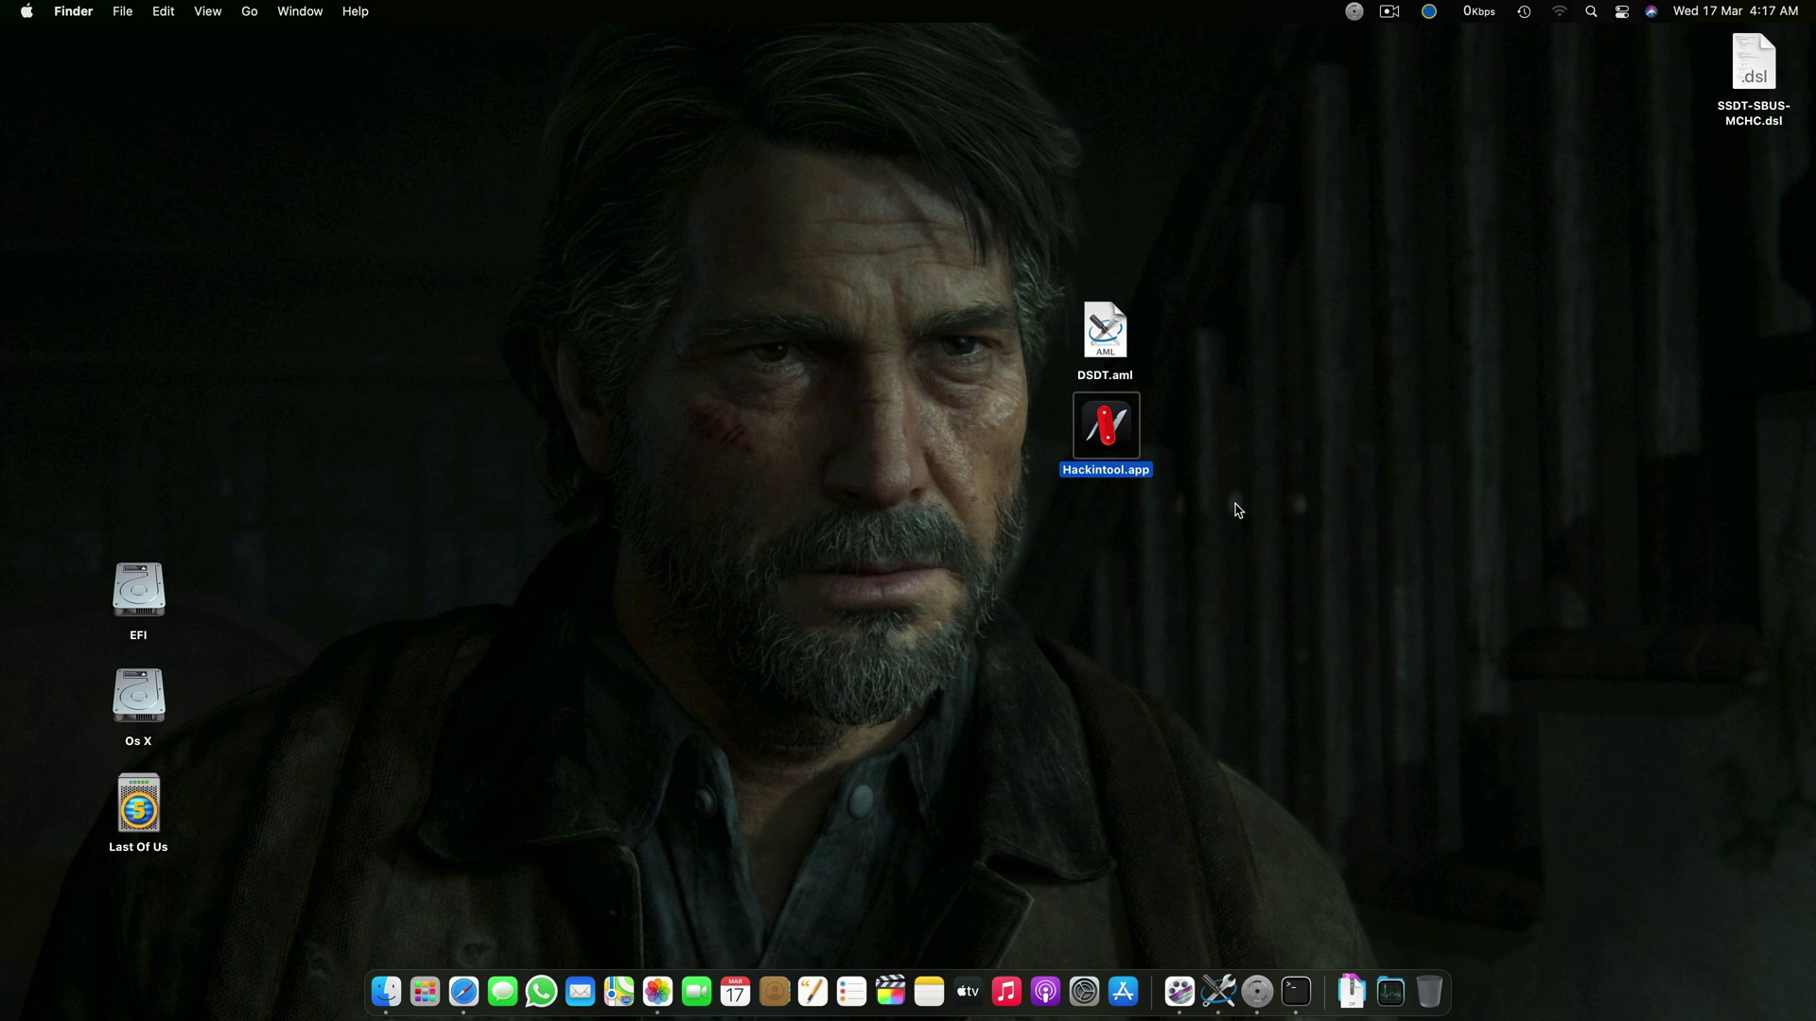
pyautogui.doubleClick(1124, 437)
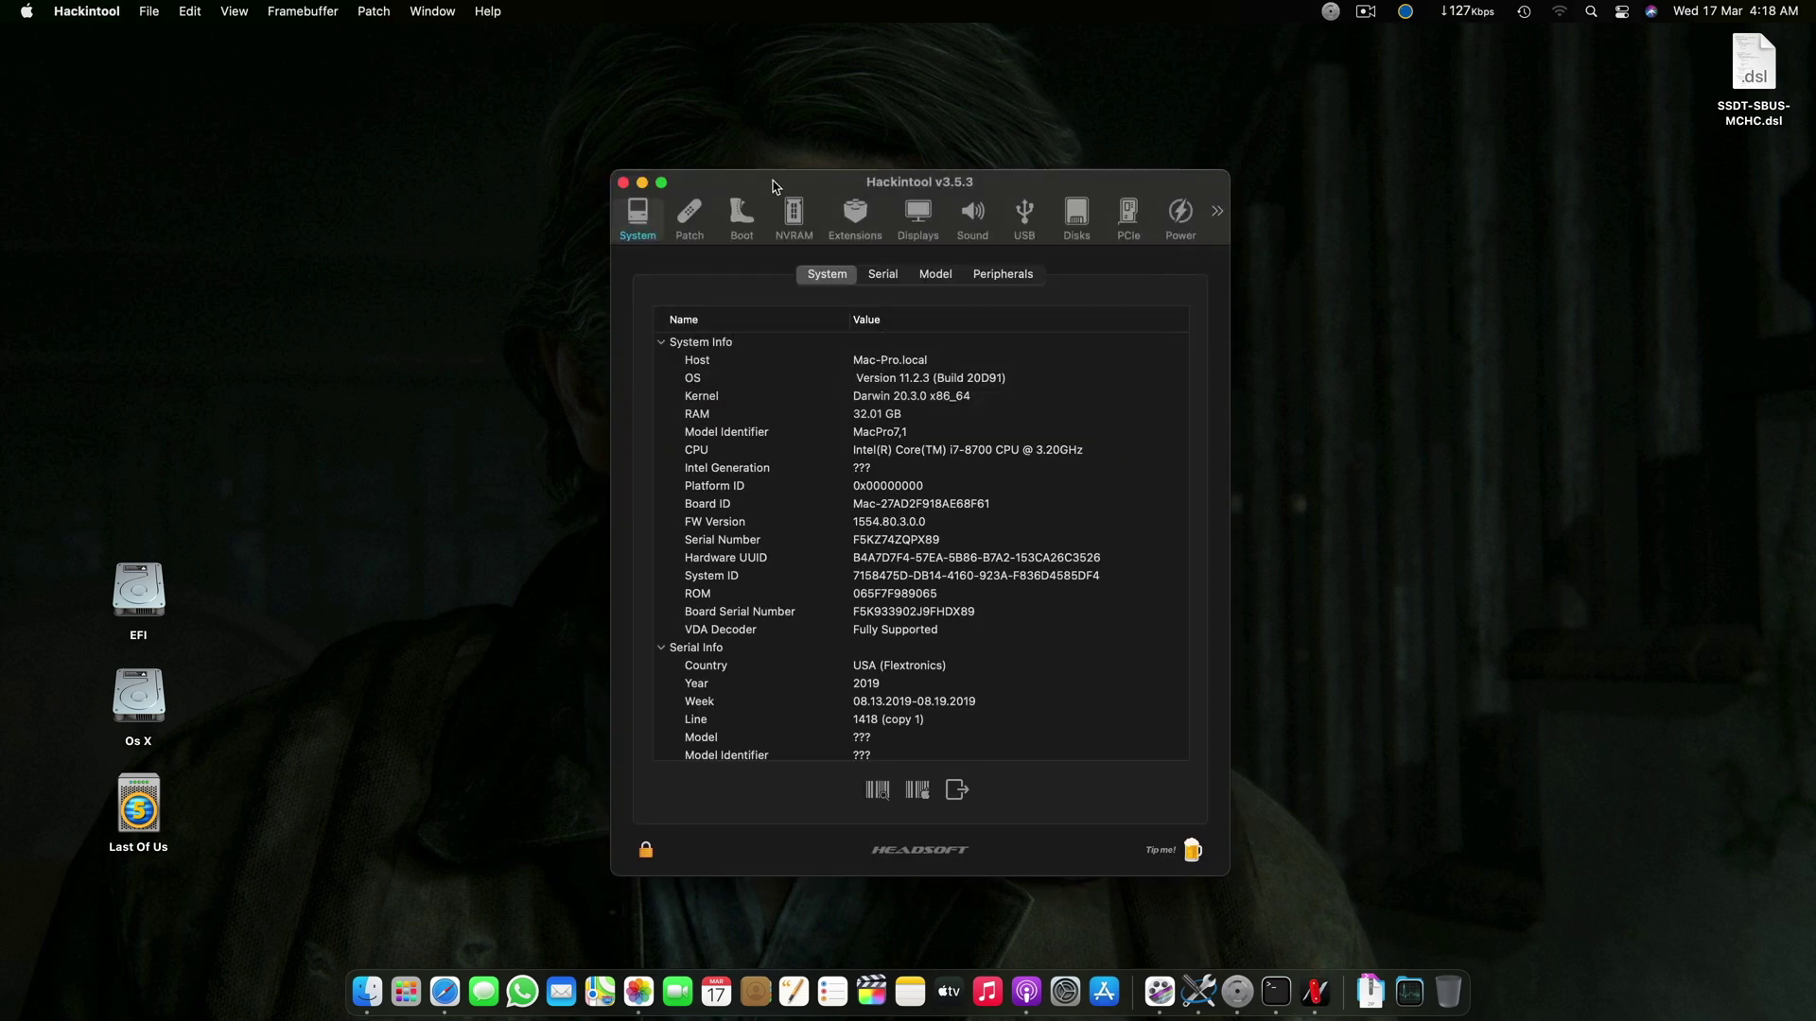
# - Show the PCIe device list in a widened window and select the Cannon Lake SMBus controller row
pyautogui.moveTo(773, 184); pyautogui.dragTo(658, 157)
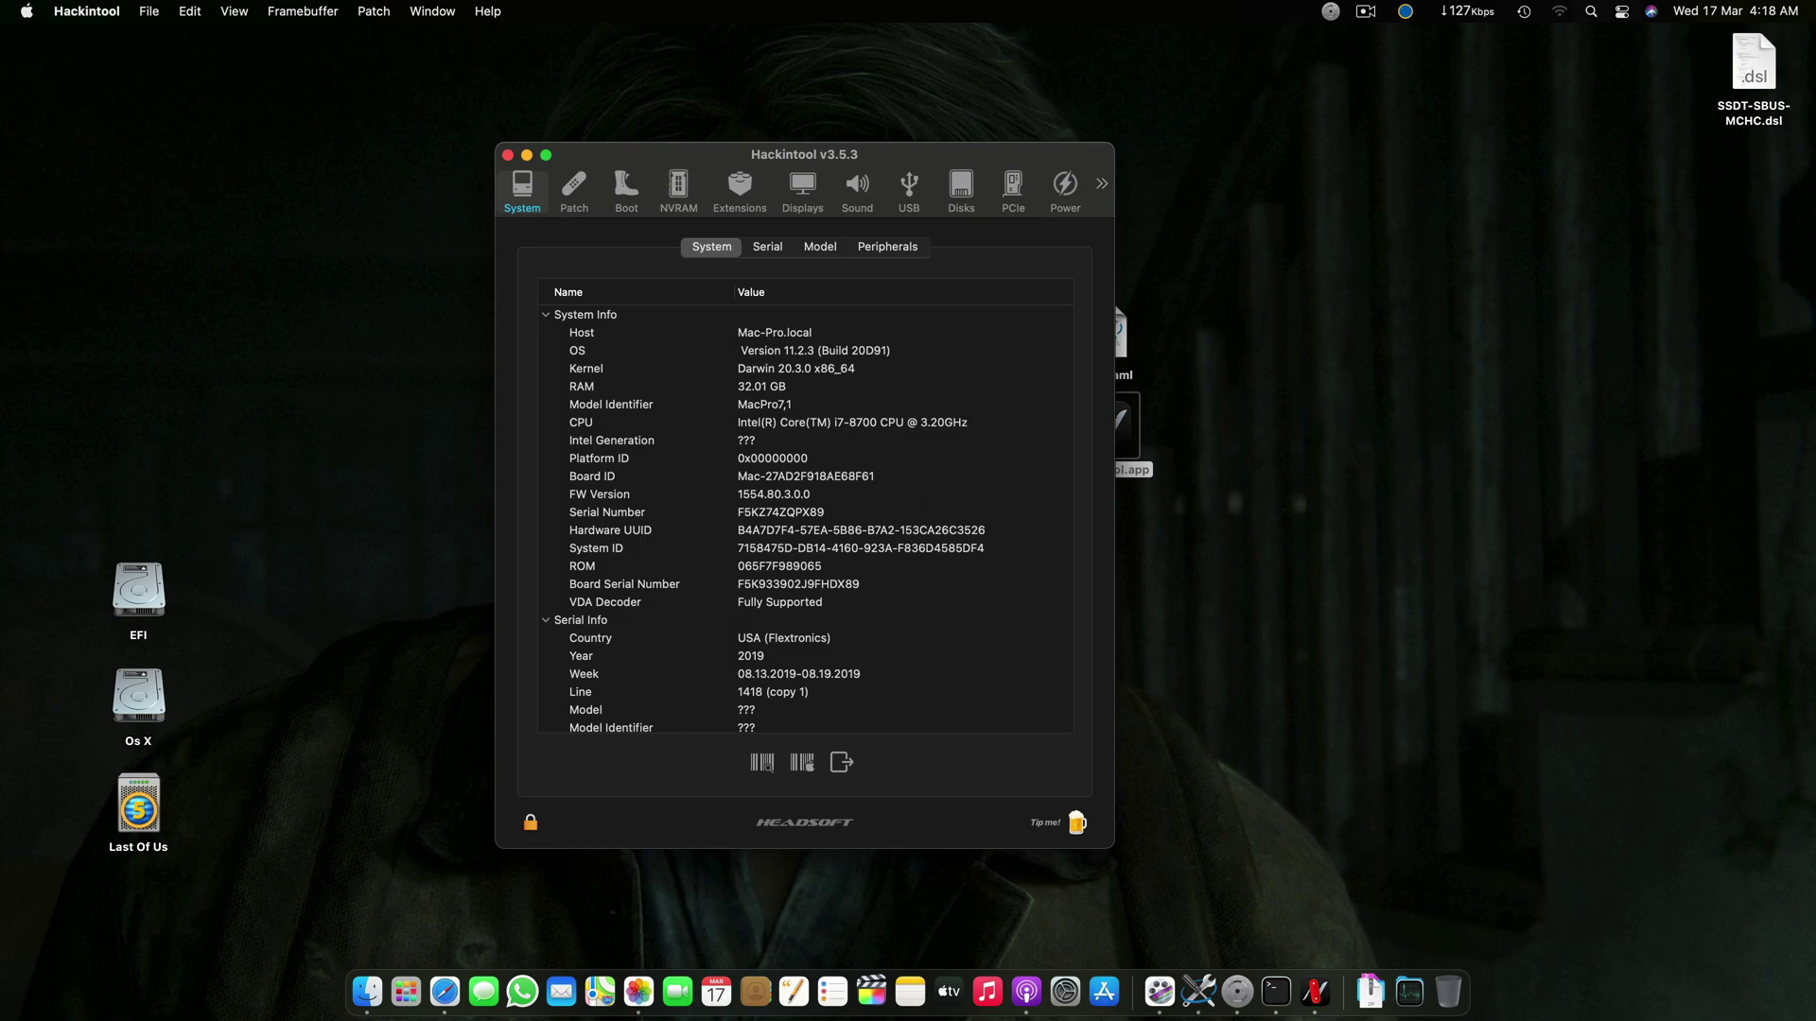
pyautogui.click(1013, 189)
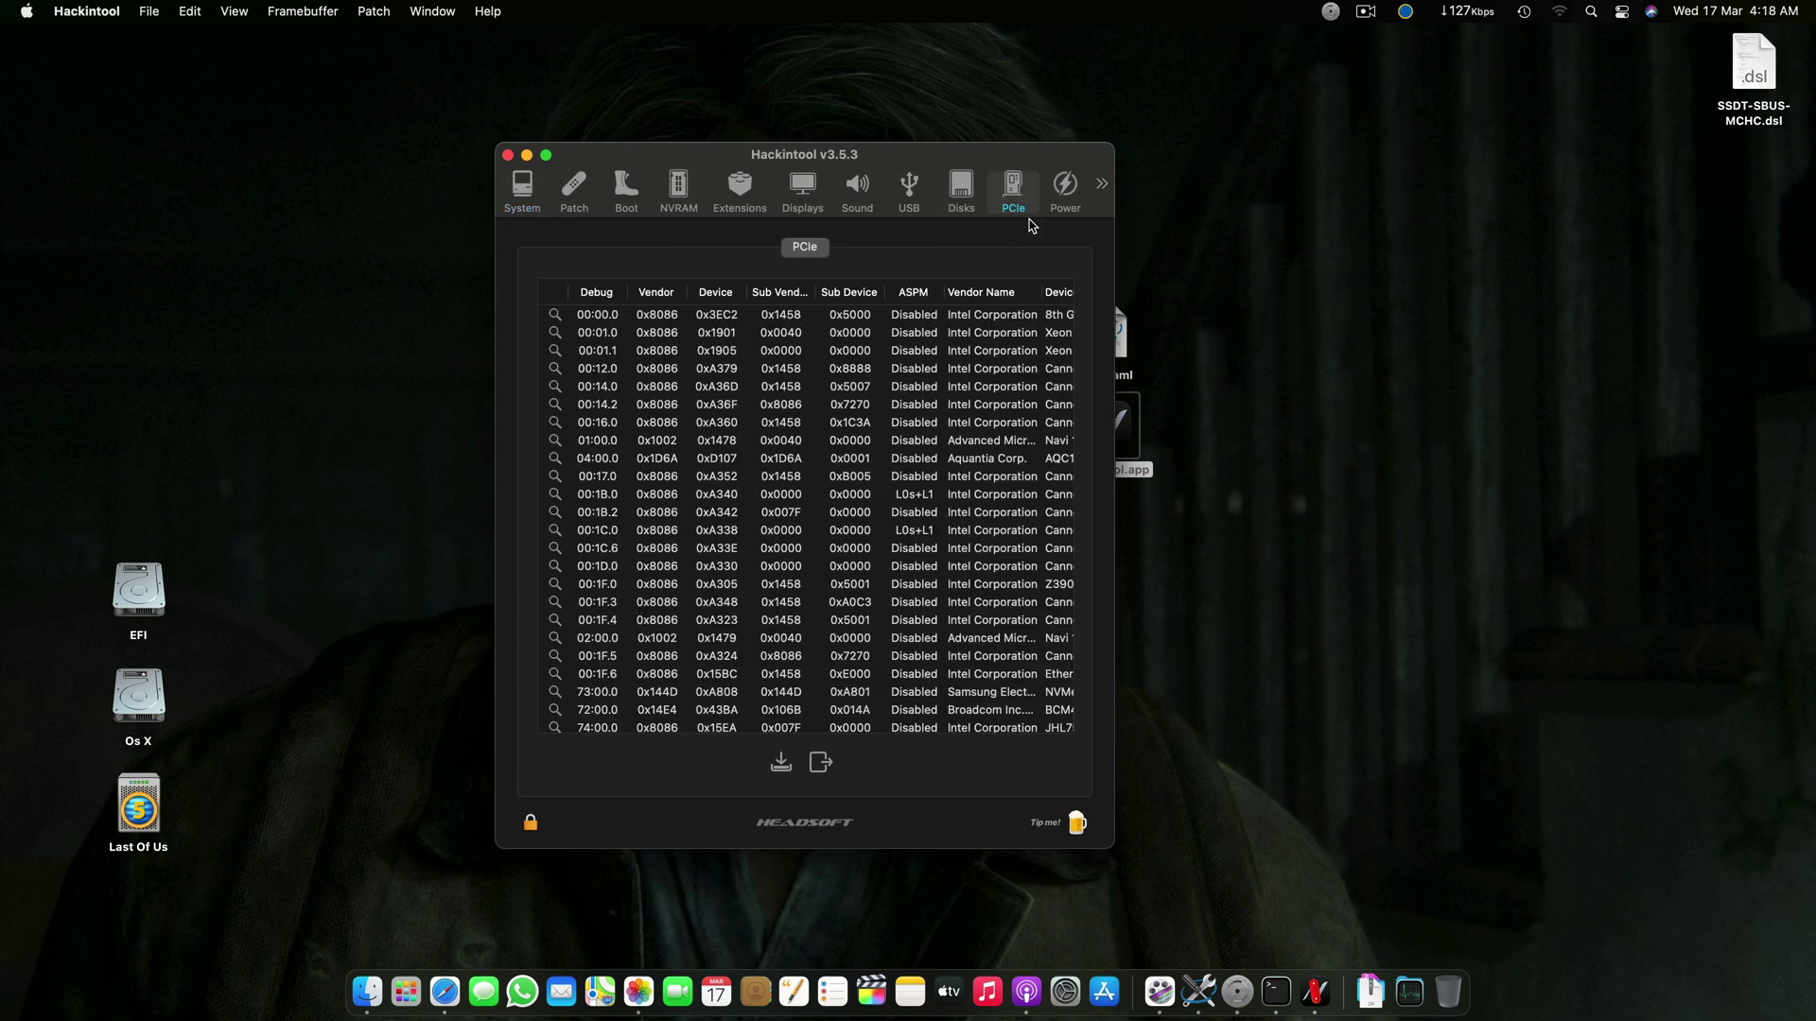
pyautogui.moveTo(1113, 144); pyautogui.dragTo(1809, 183)
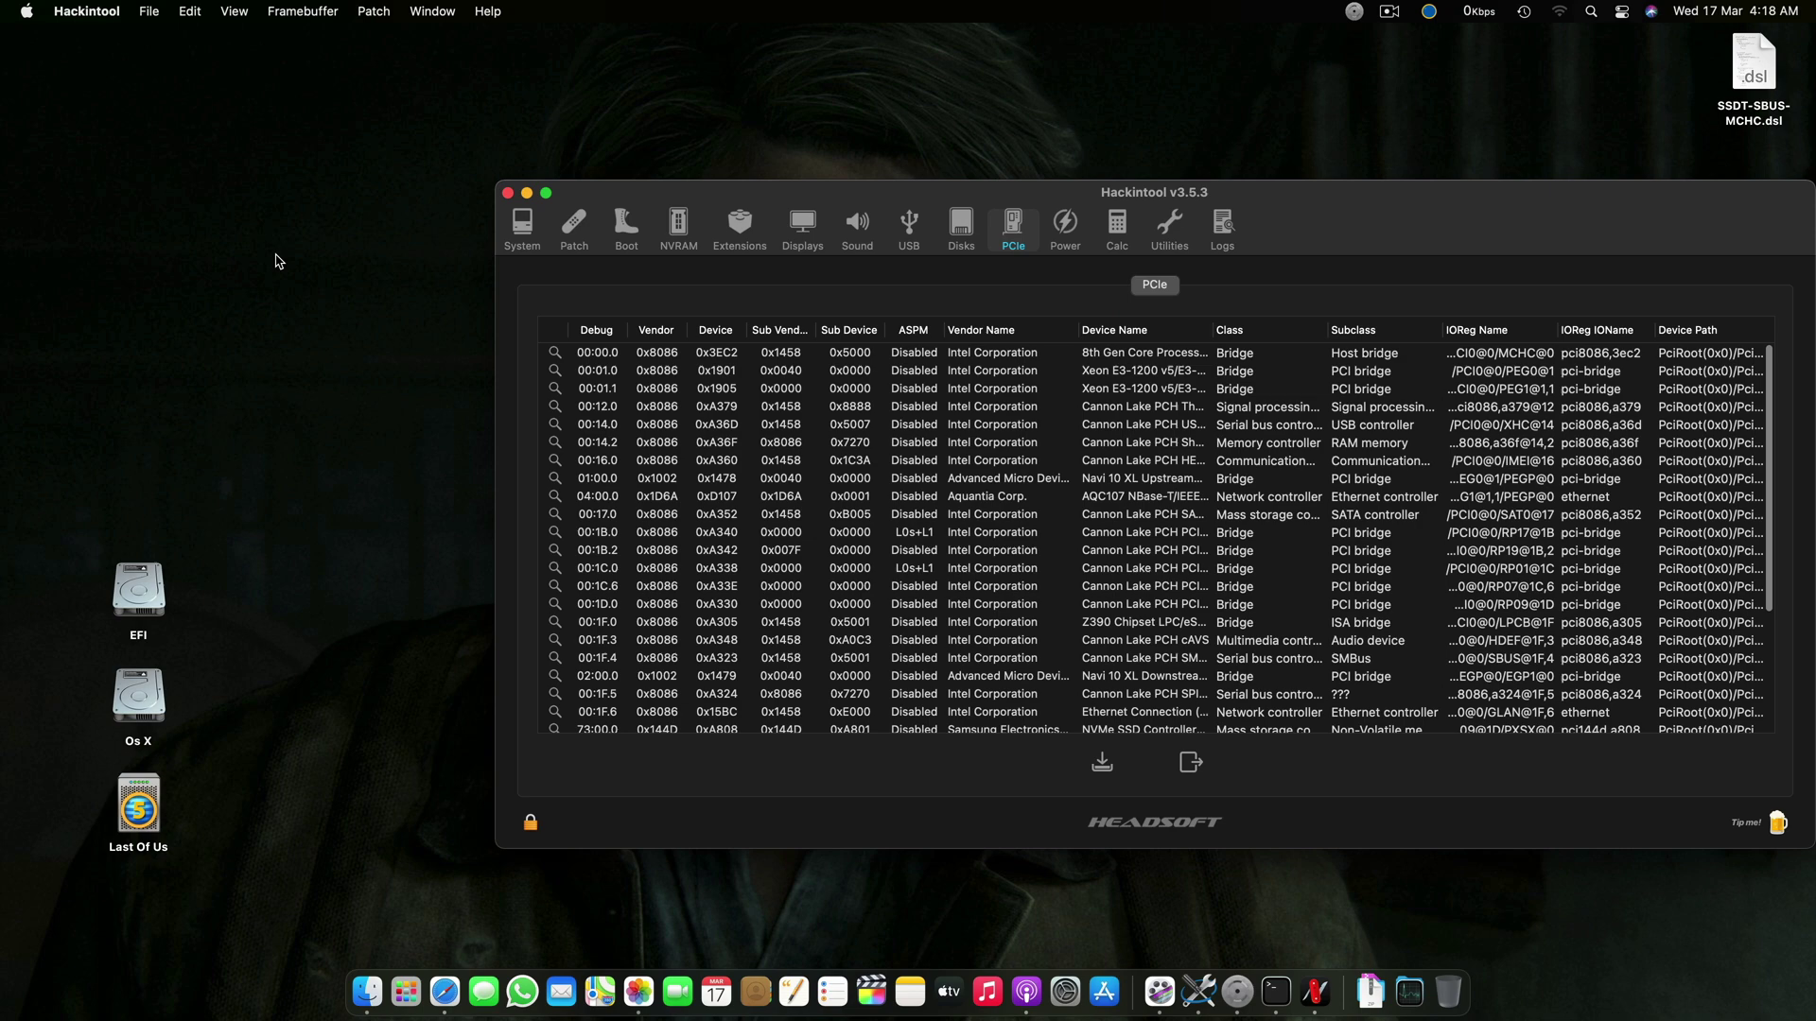
pyautogui.moveTo(495, 184); pyautogui.dragTo(2, 121)
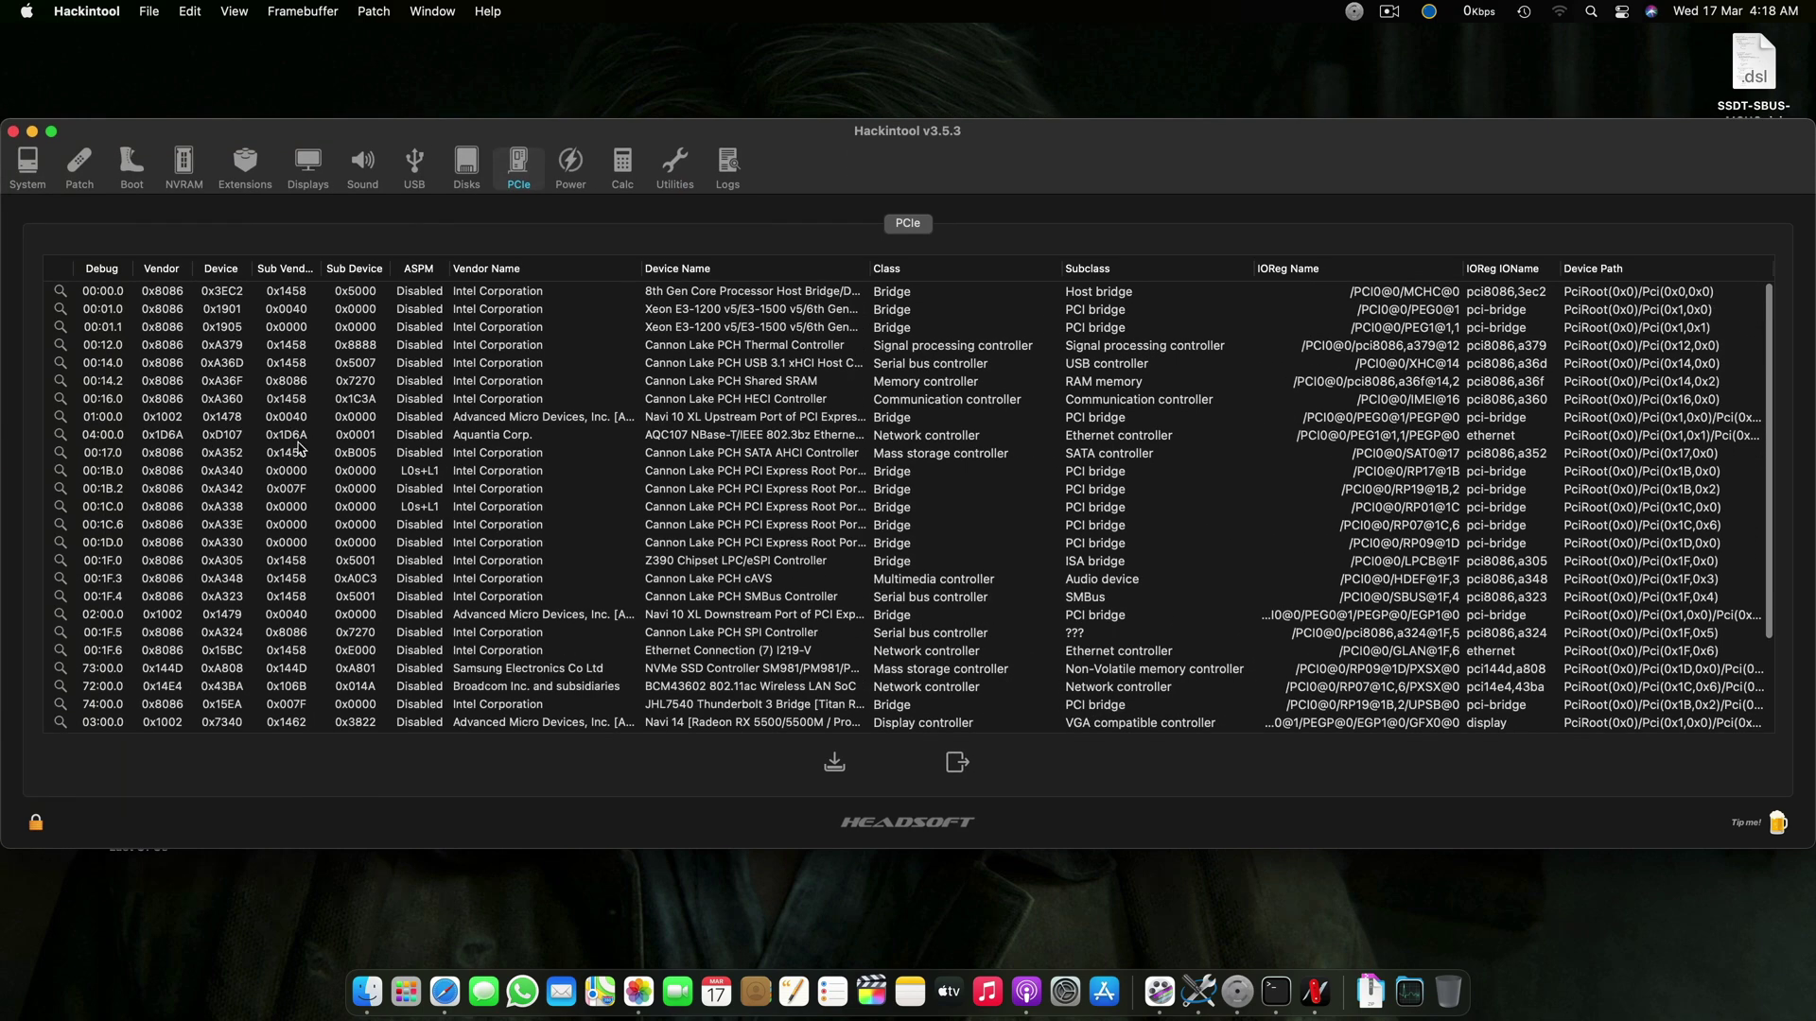
pyautogui.scroll(-5, 299, 446)
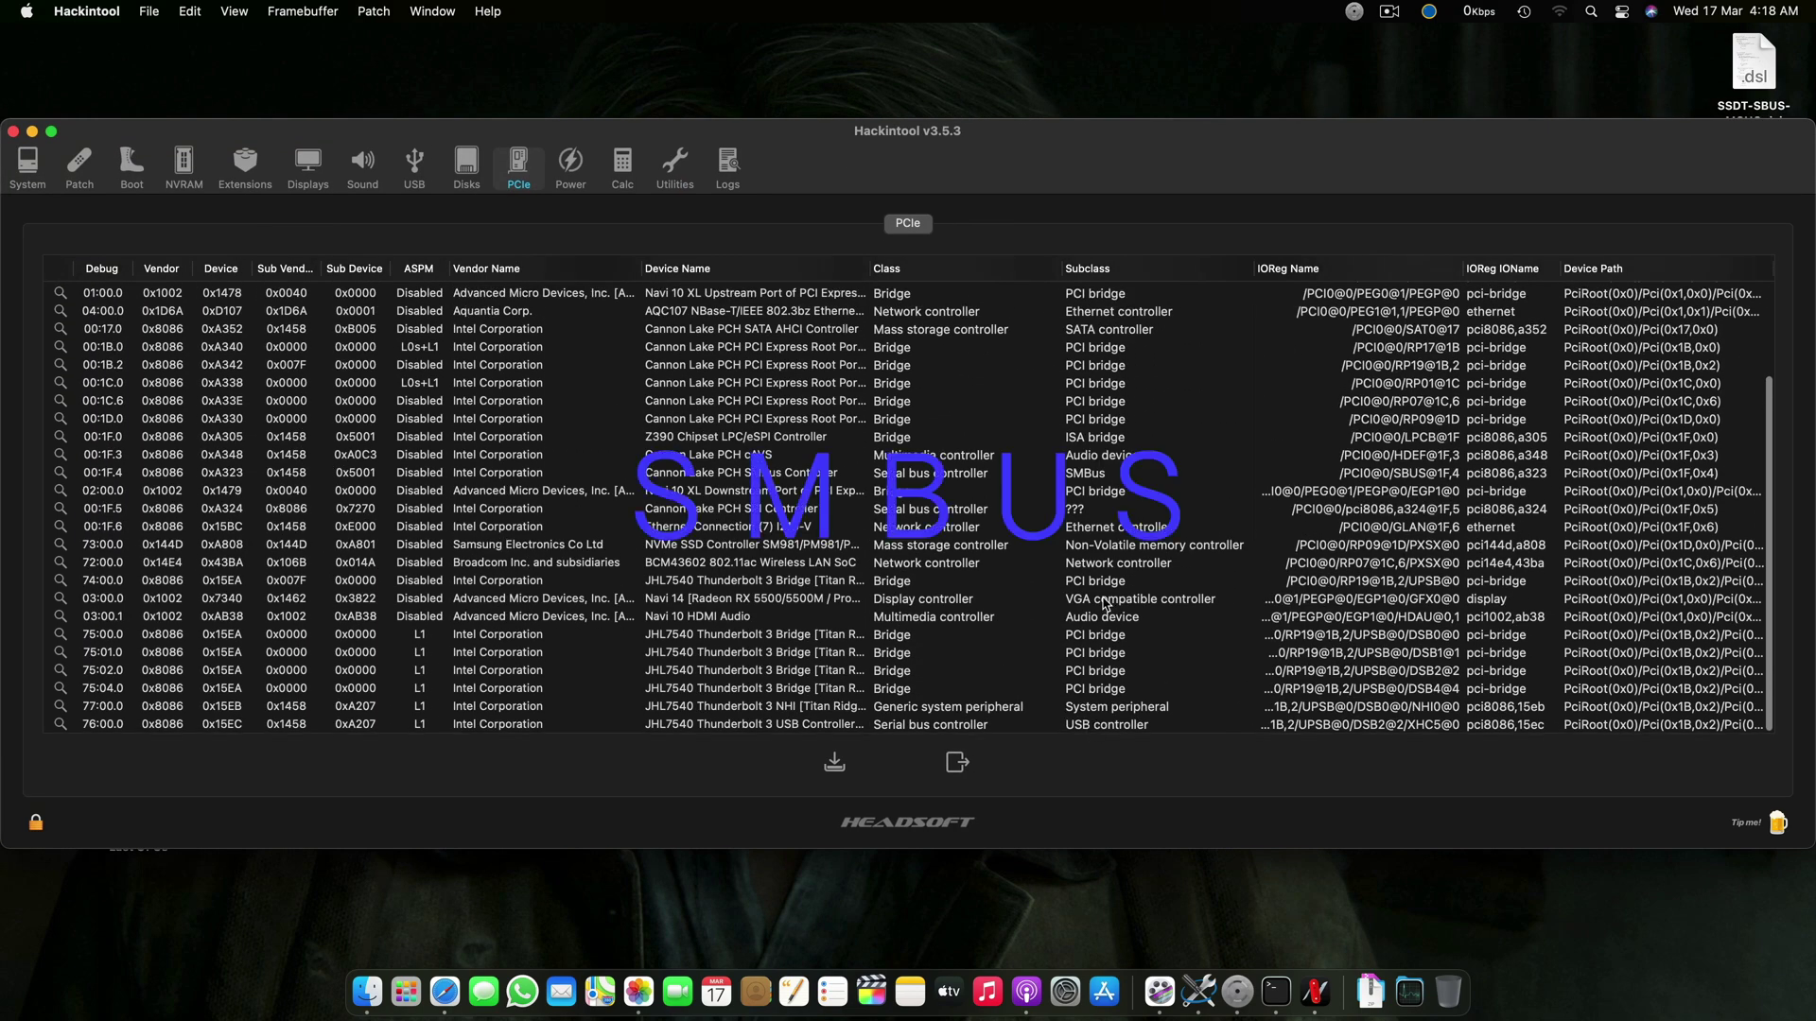
pyautogui.click(1080, 475)
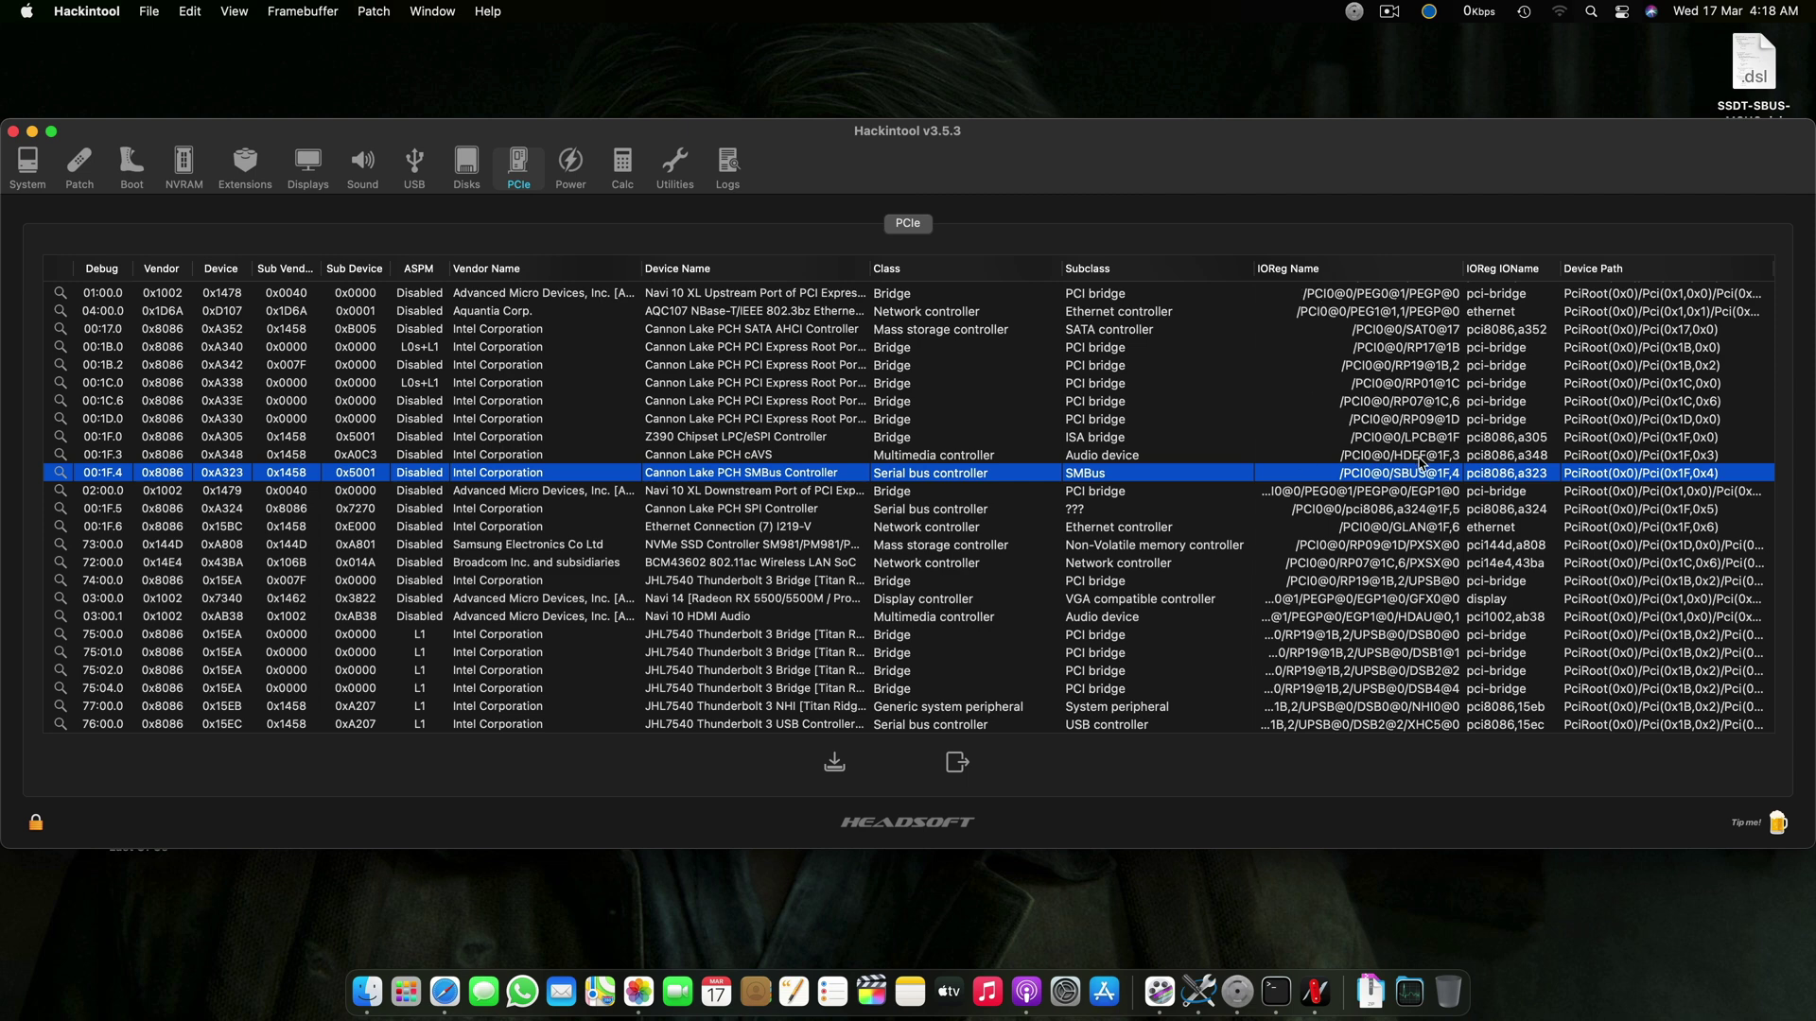
# - Take a region screenshot of the /PCI0@0/SBUS@1F,4 device path
pyautogui.scroll(-2, 1358, 483)
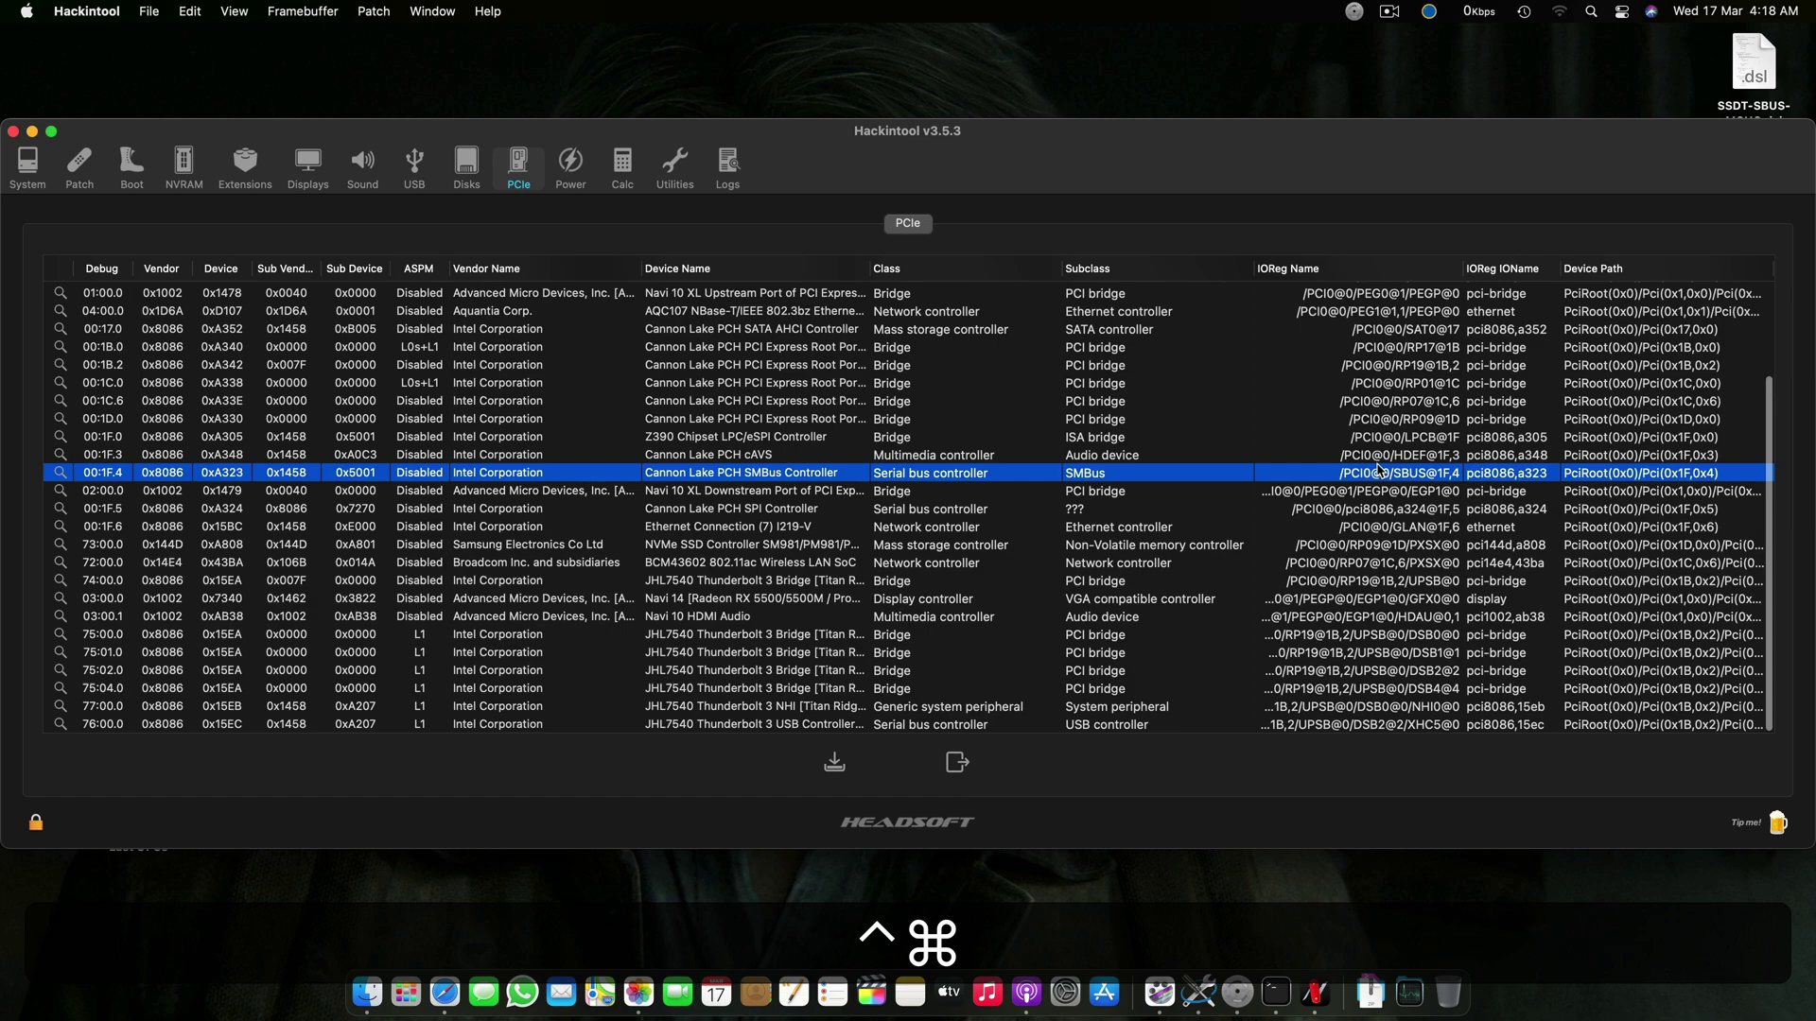
pyautogui.scroll(5, 1379, 469)
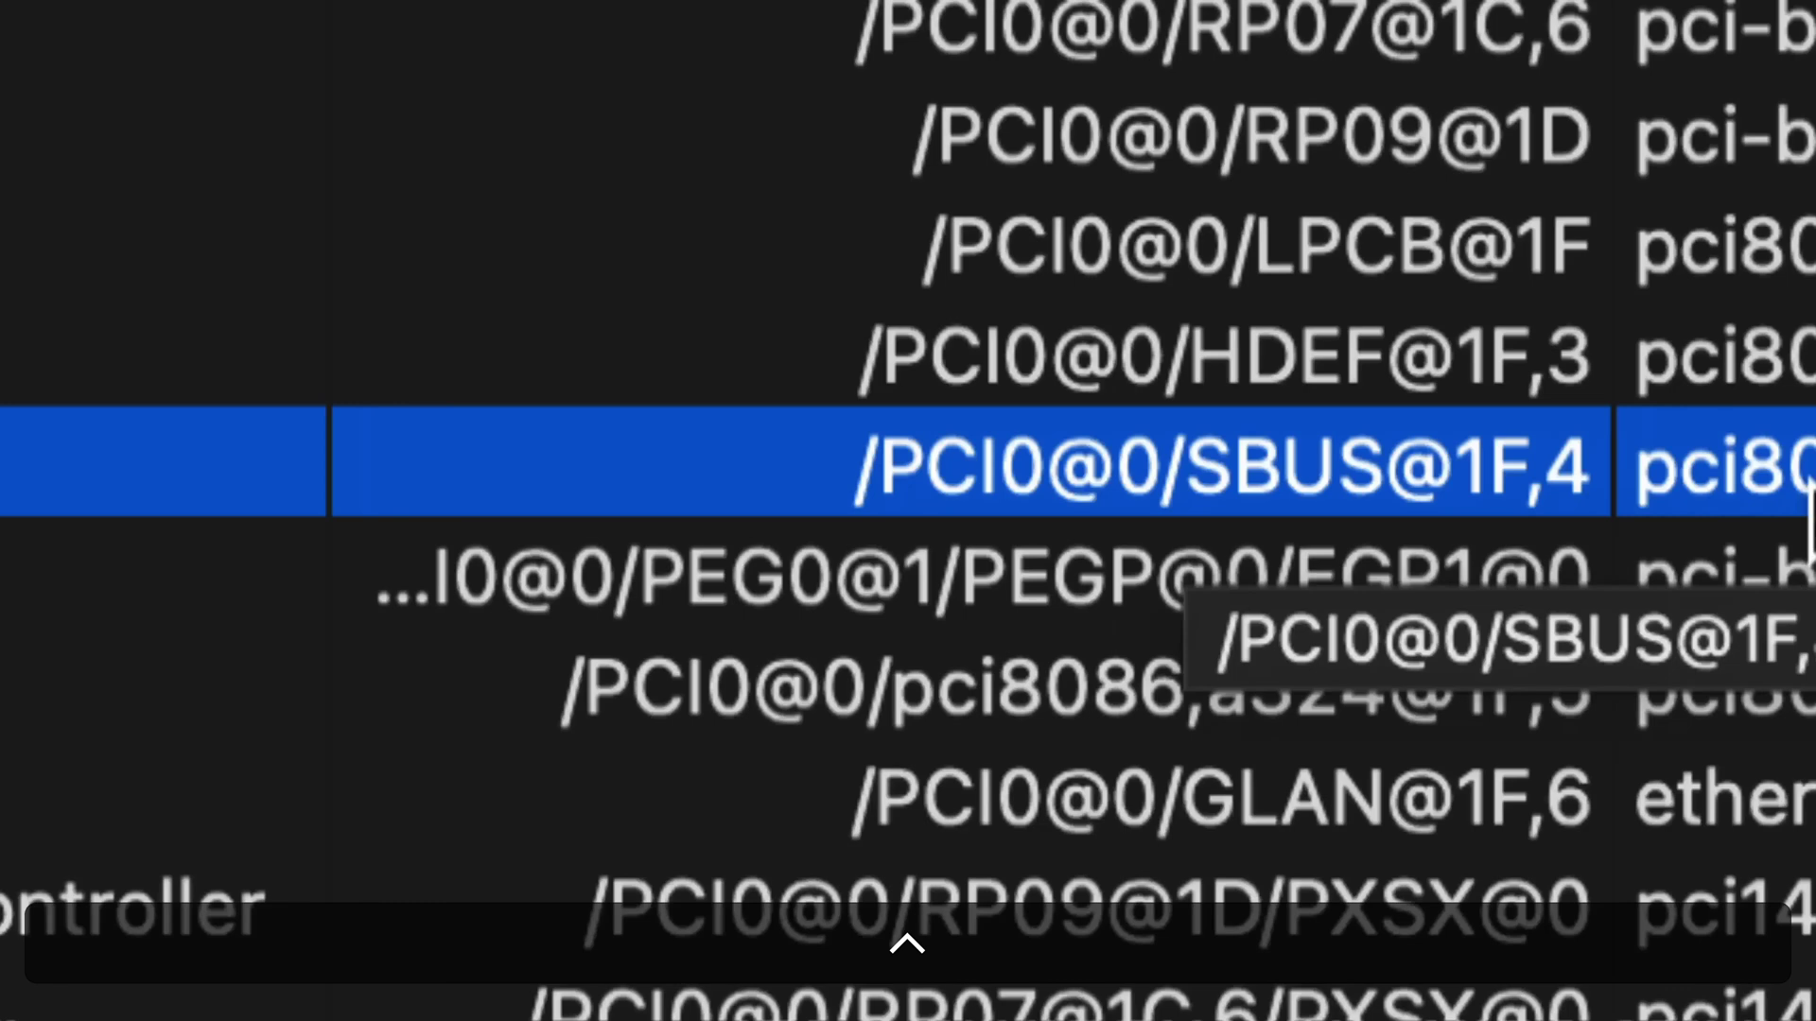
pyautogui.press('shift+super+4')
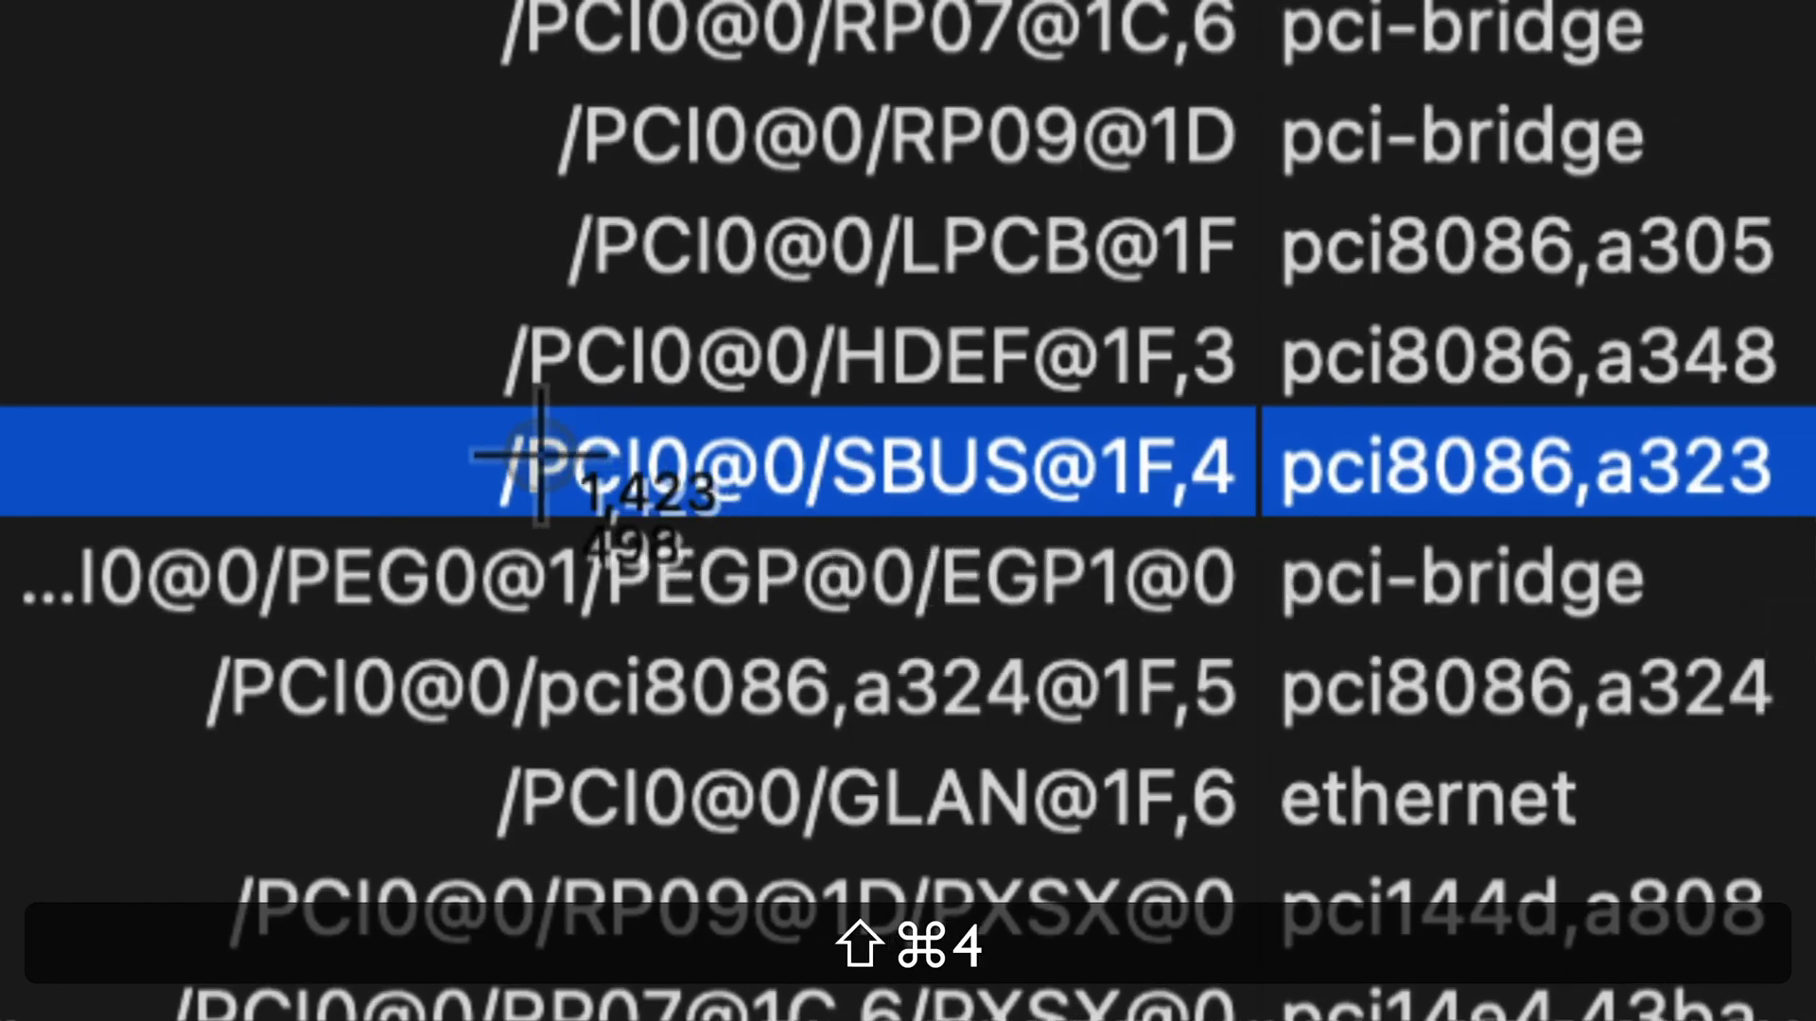
pyautogui.moveTo(476, 401); pyautogui.dragTo(1261, 523)
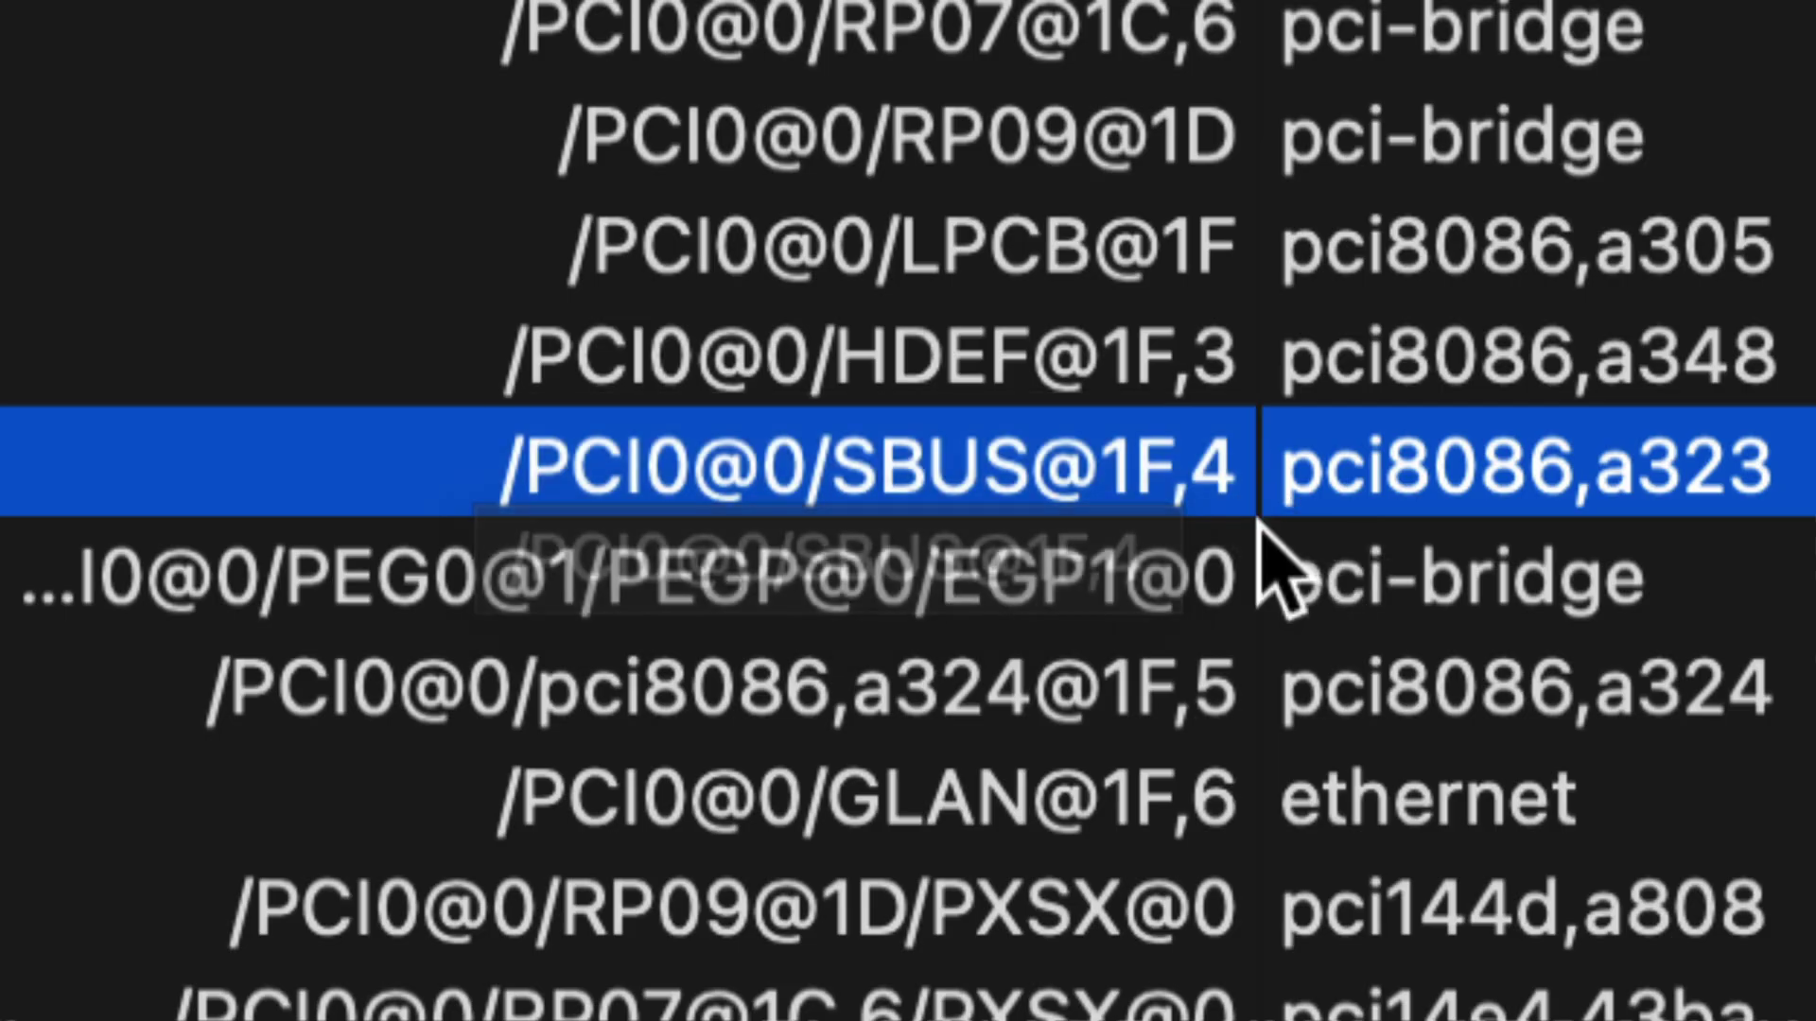
pyautogui.scroll(10, 1267, 548)
pyautogui.scroll(-5, 1239, 472)
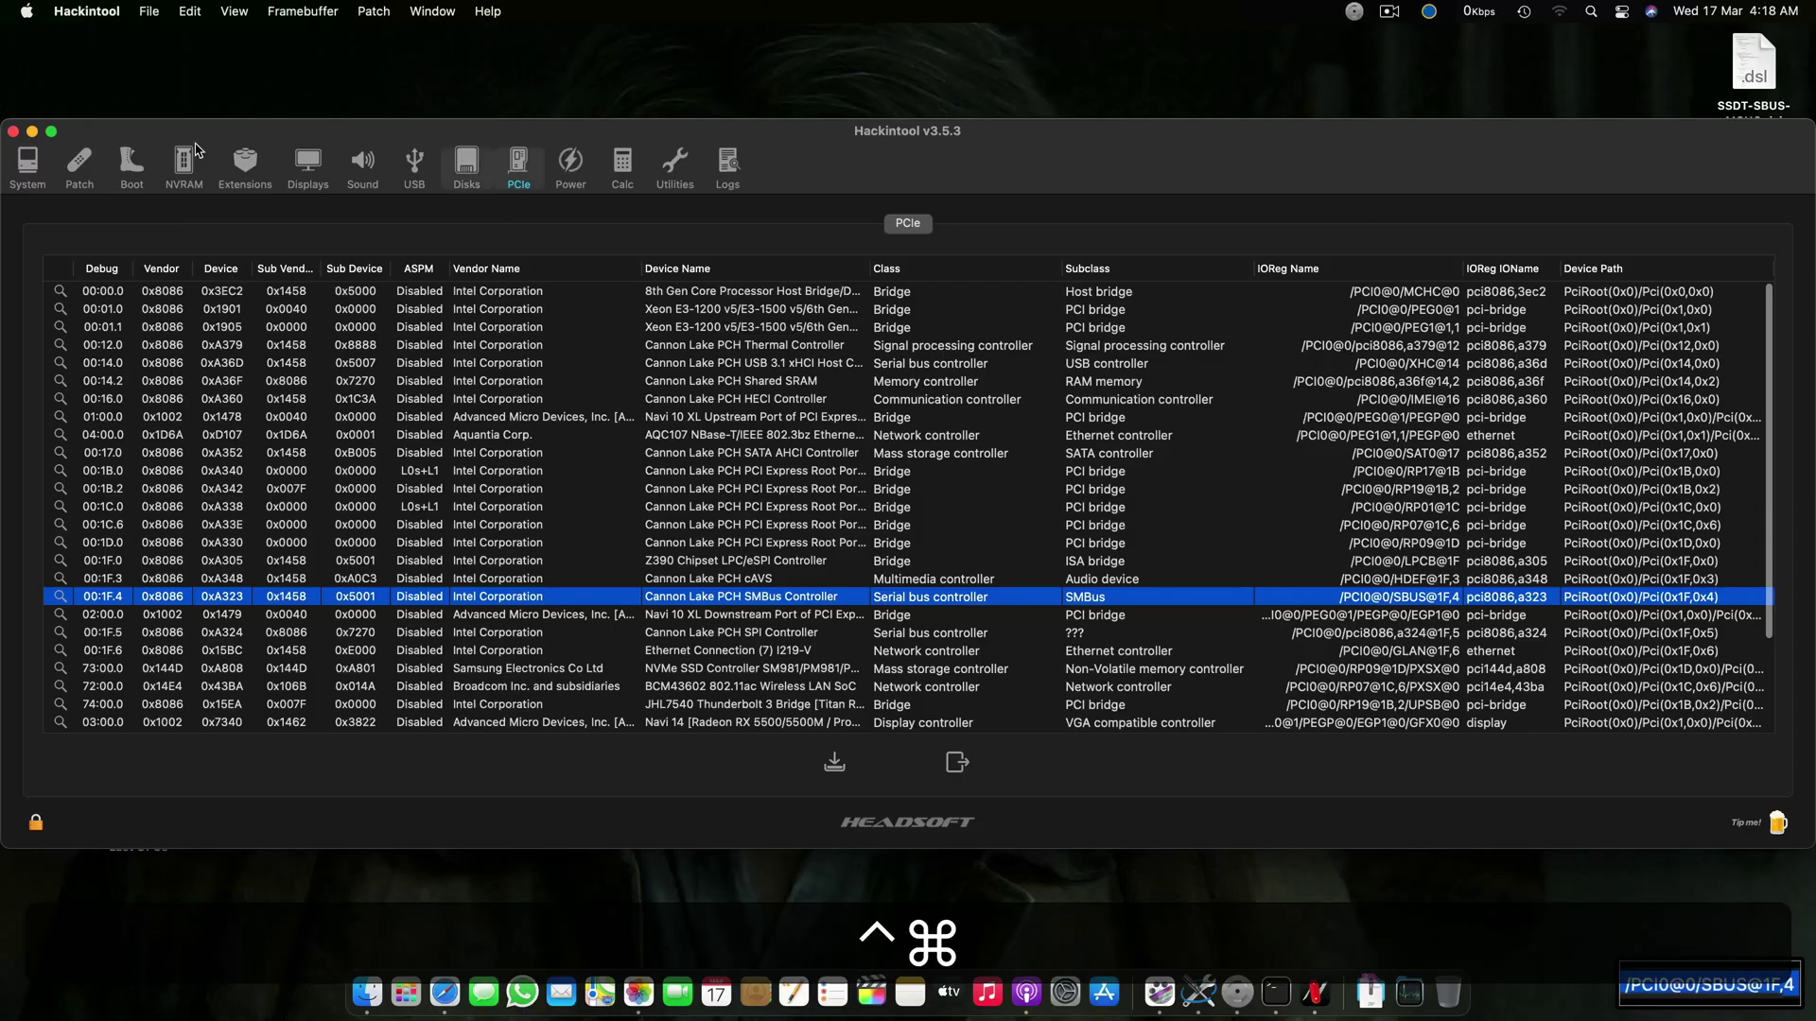
# - Quit Hackintool and open SSDT-SBUS-MCHC.dsl in MaciASL
pyautogui.click(15, 131)
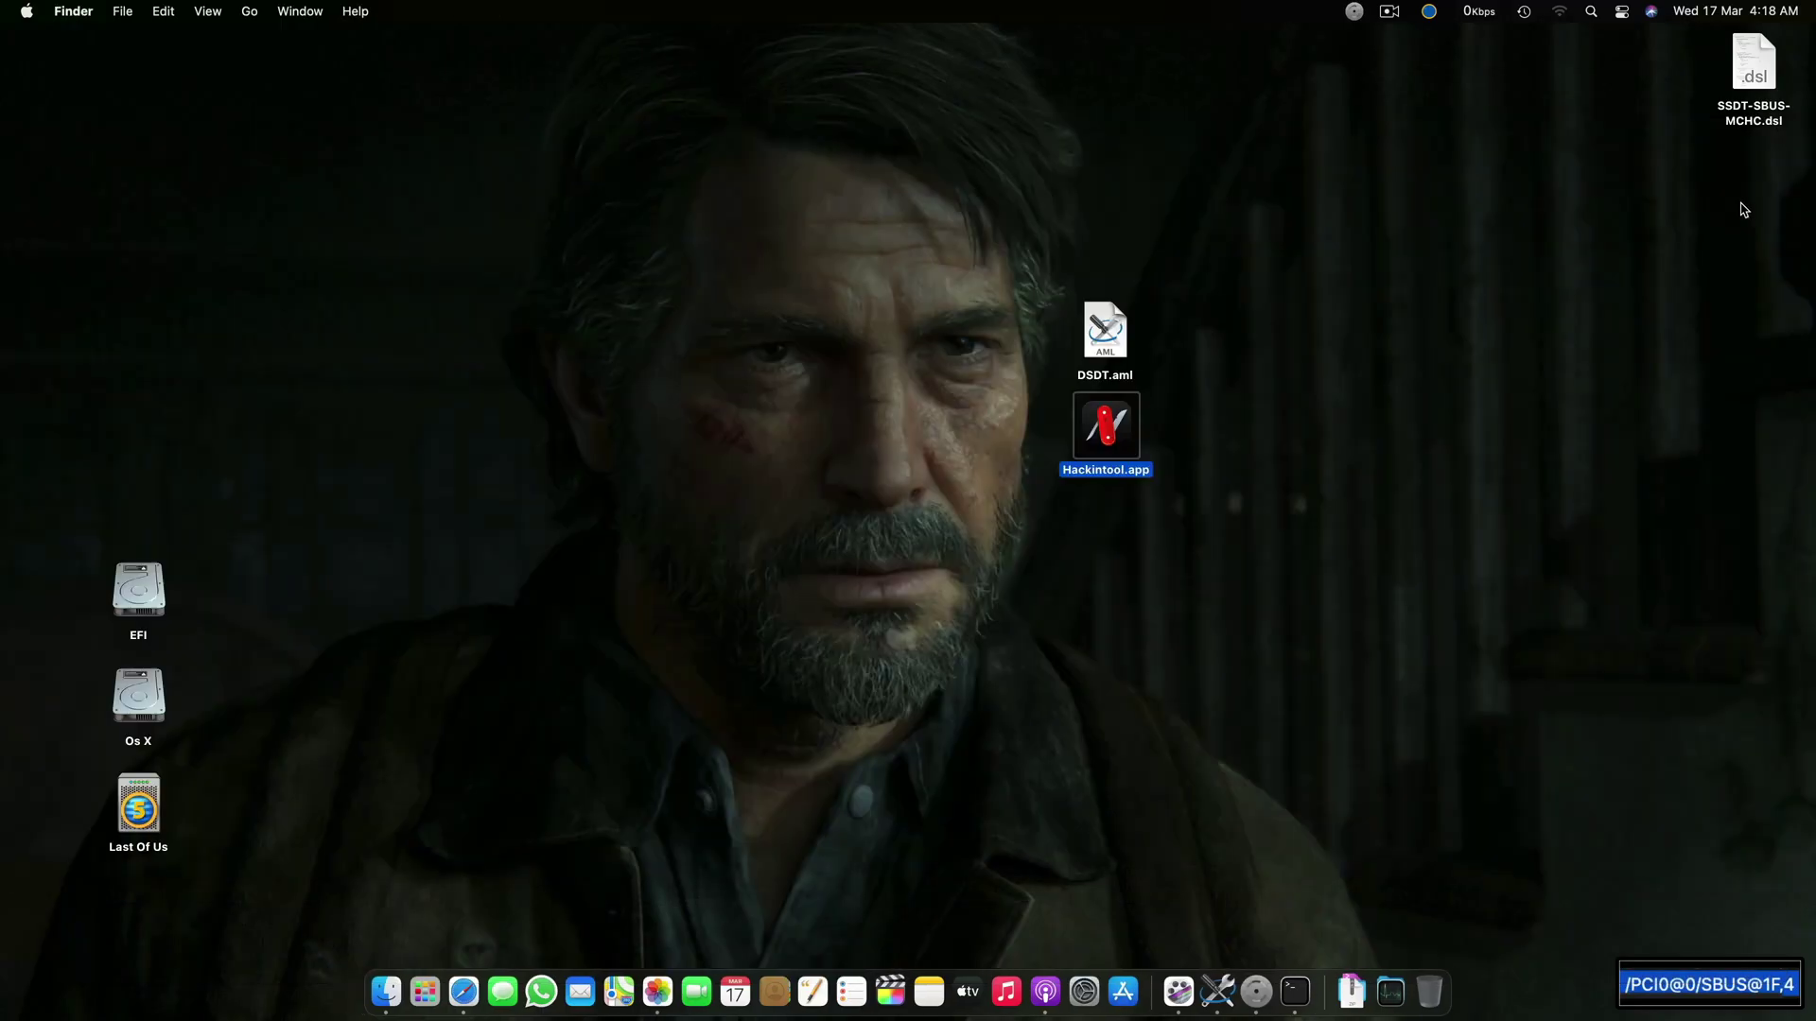
pyautogui.moveTo(1739, 71); pyautogui.dragTo(1082, 560)
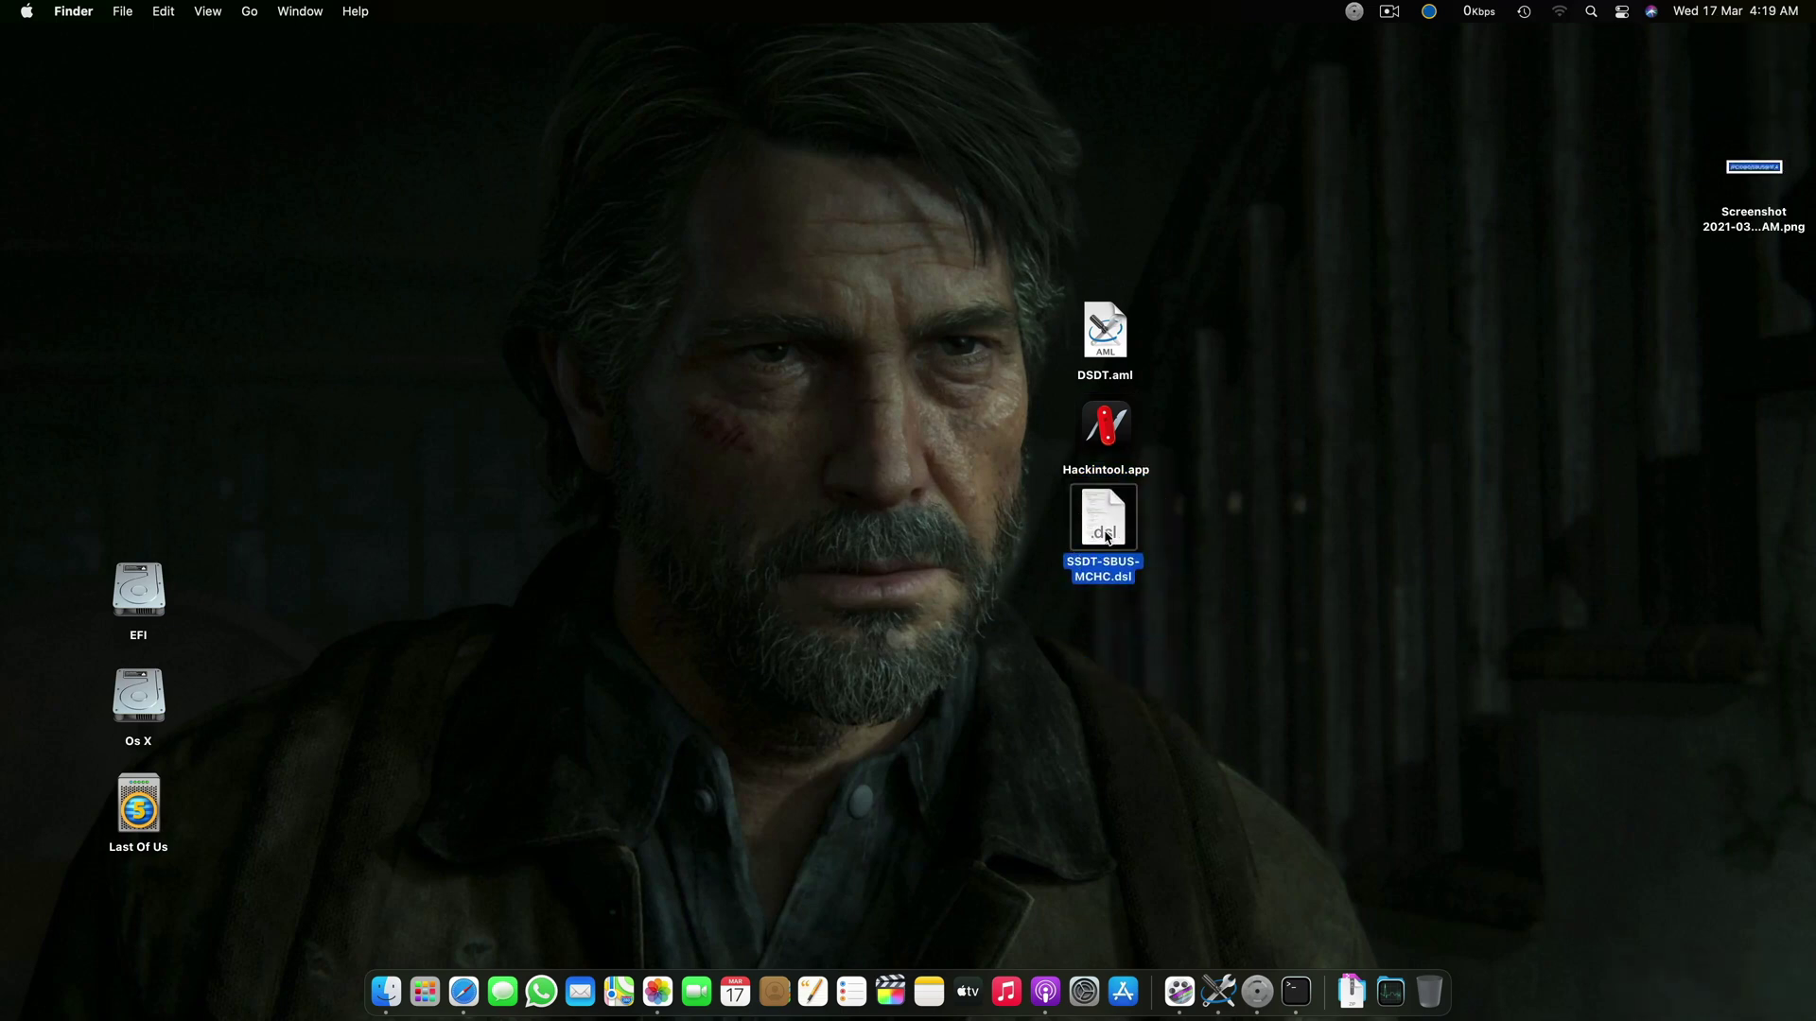
pyautogui.doubleClick(1105, 530)
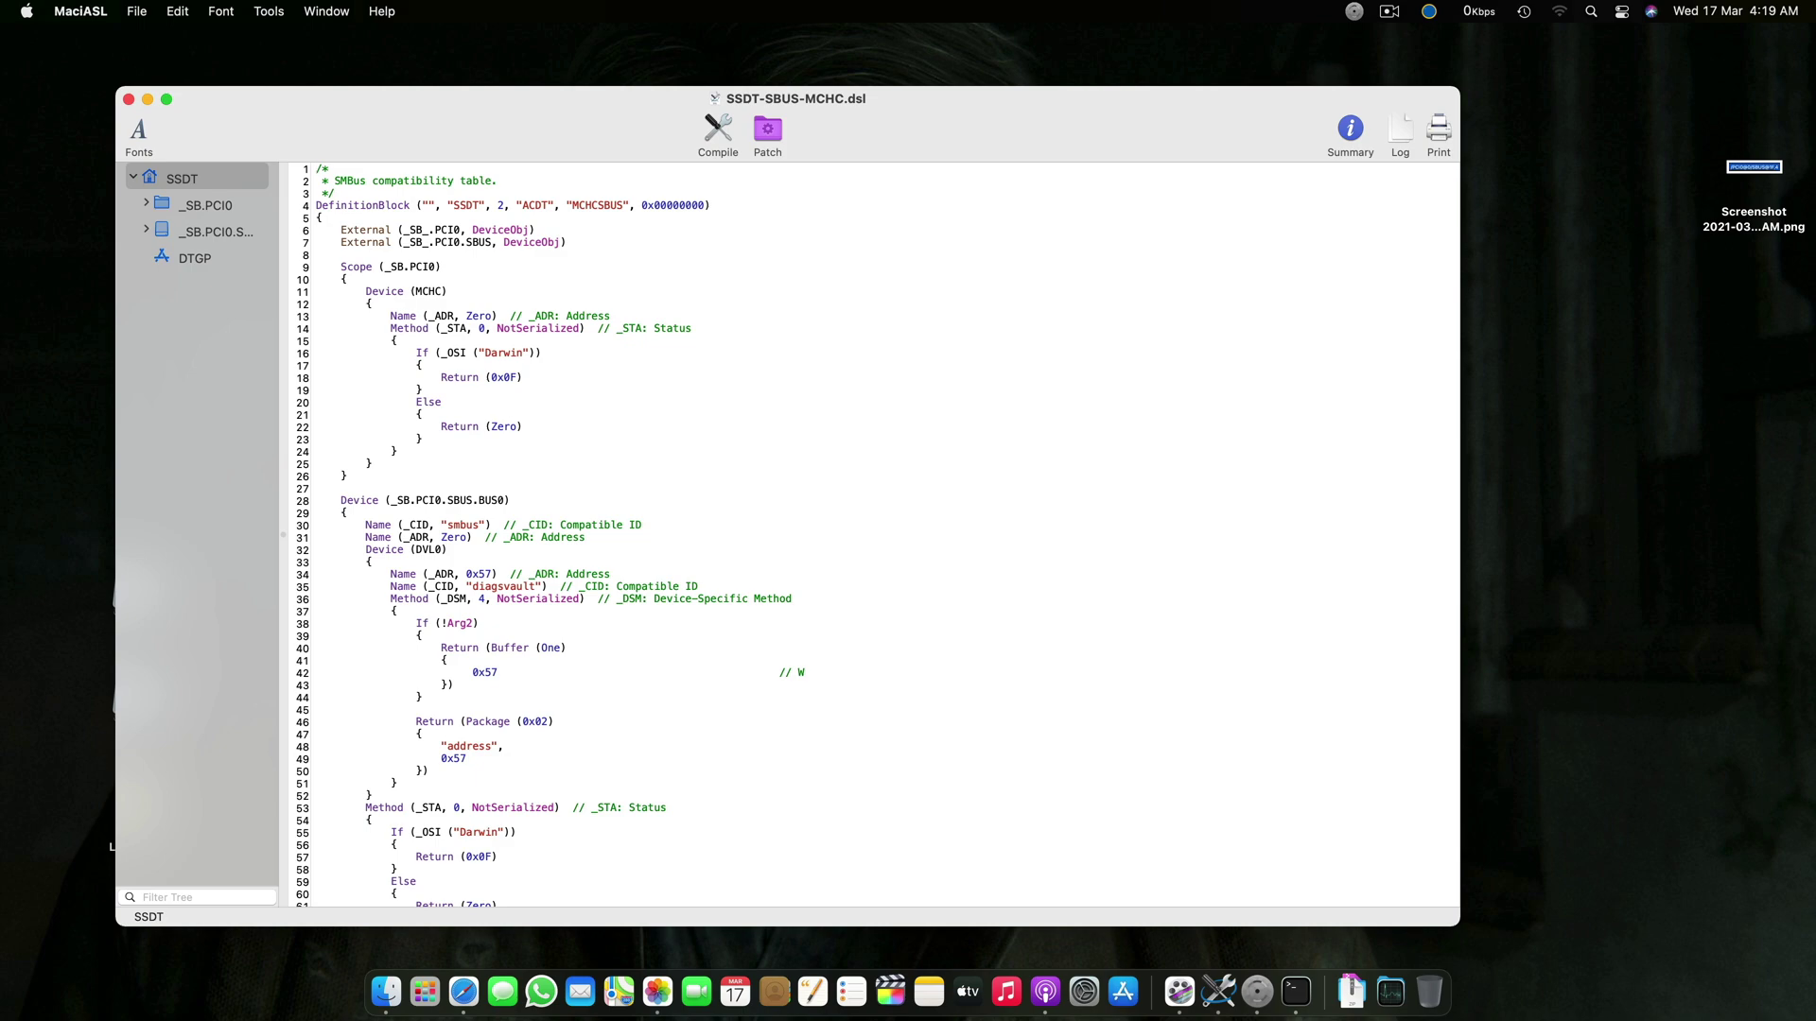
# - Move the MaciASL window aside to check Hackintool.app and DSDT.aml, then back up
pyautogui.moveTo(1021, 113); pyautogui.dragTo(554, 136)
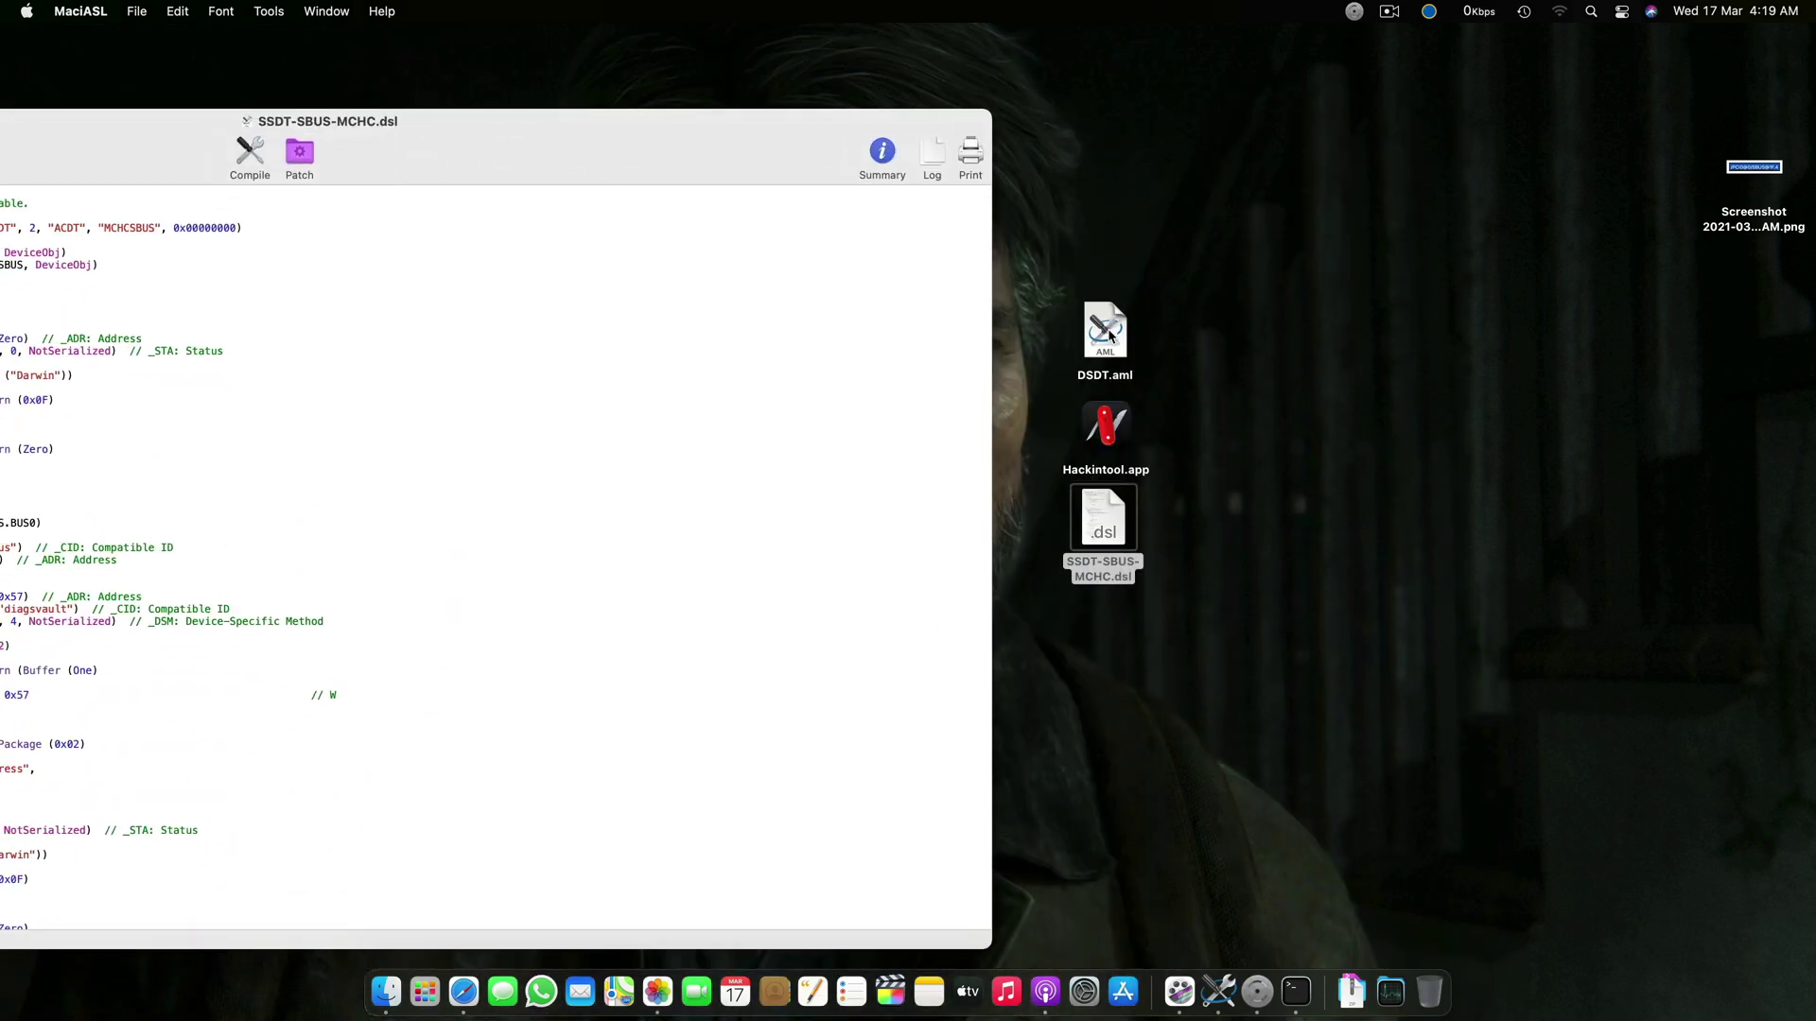
pyautogui.click(1123, 474)
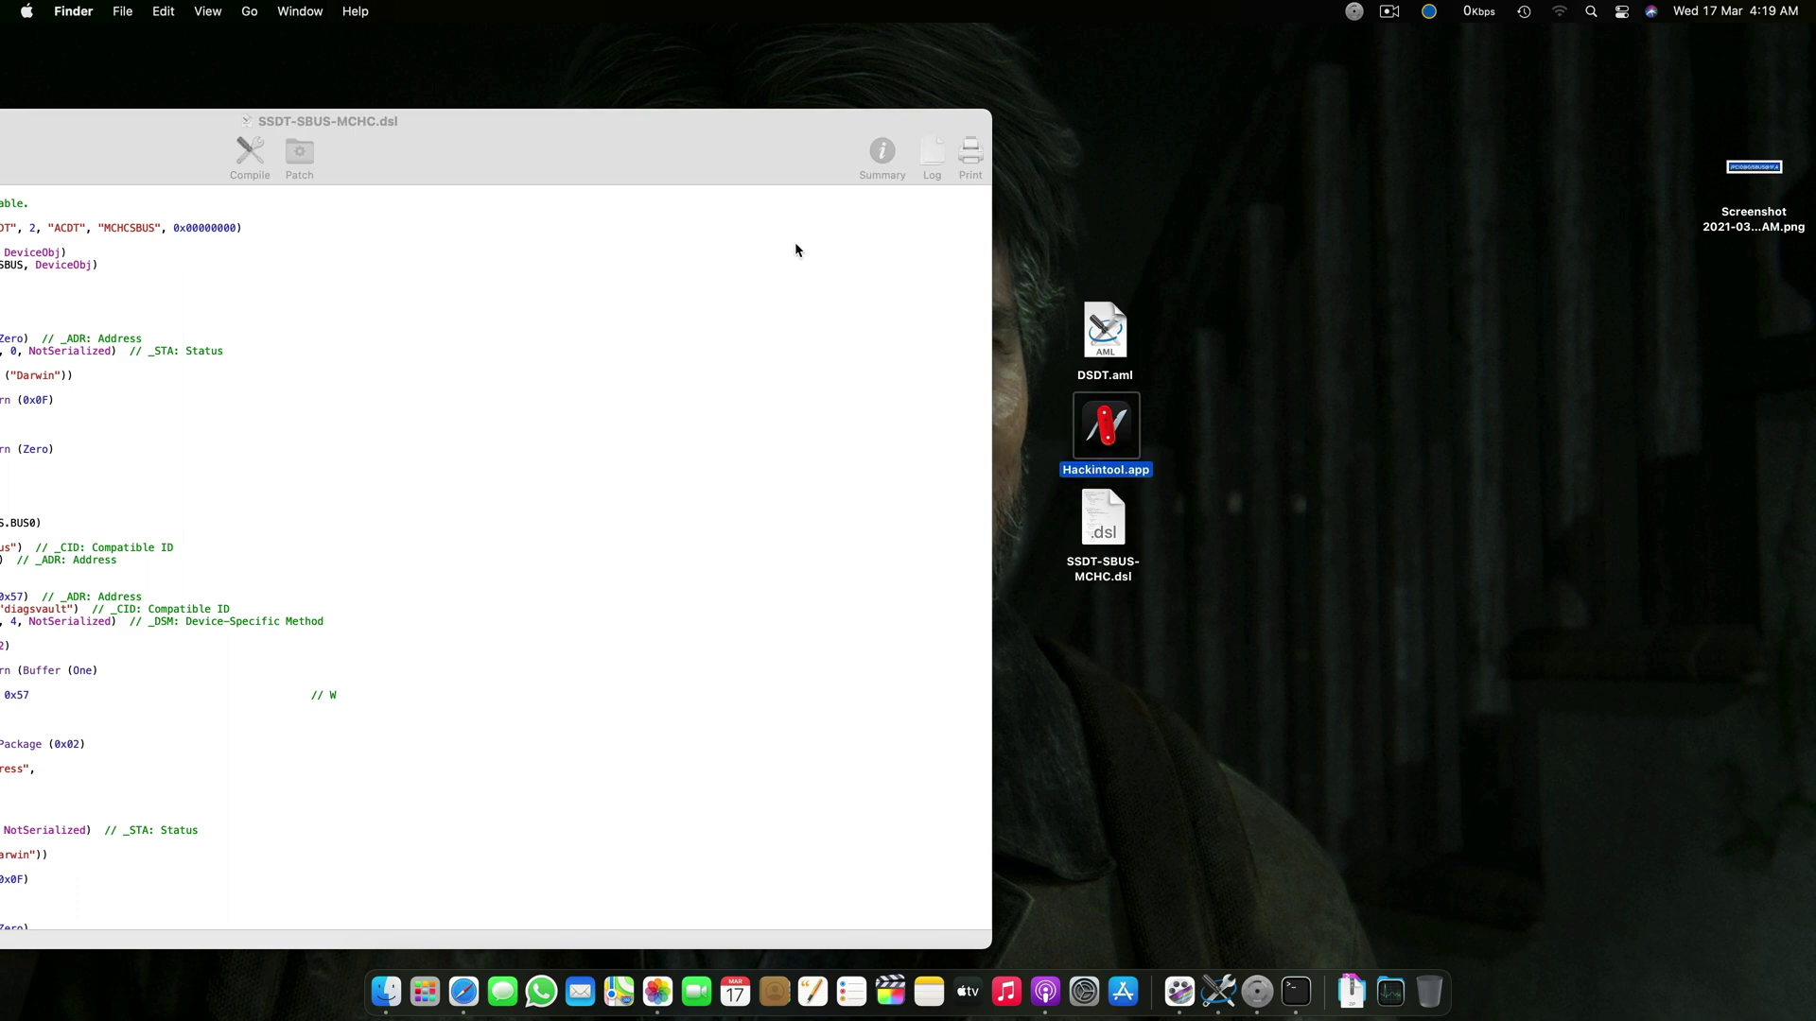
pyautogui.click(1108, 317)
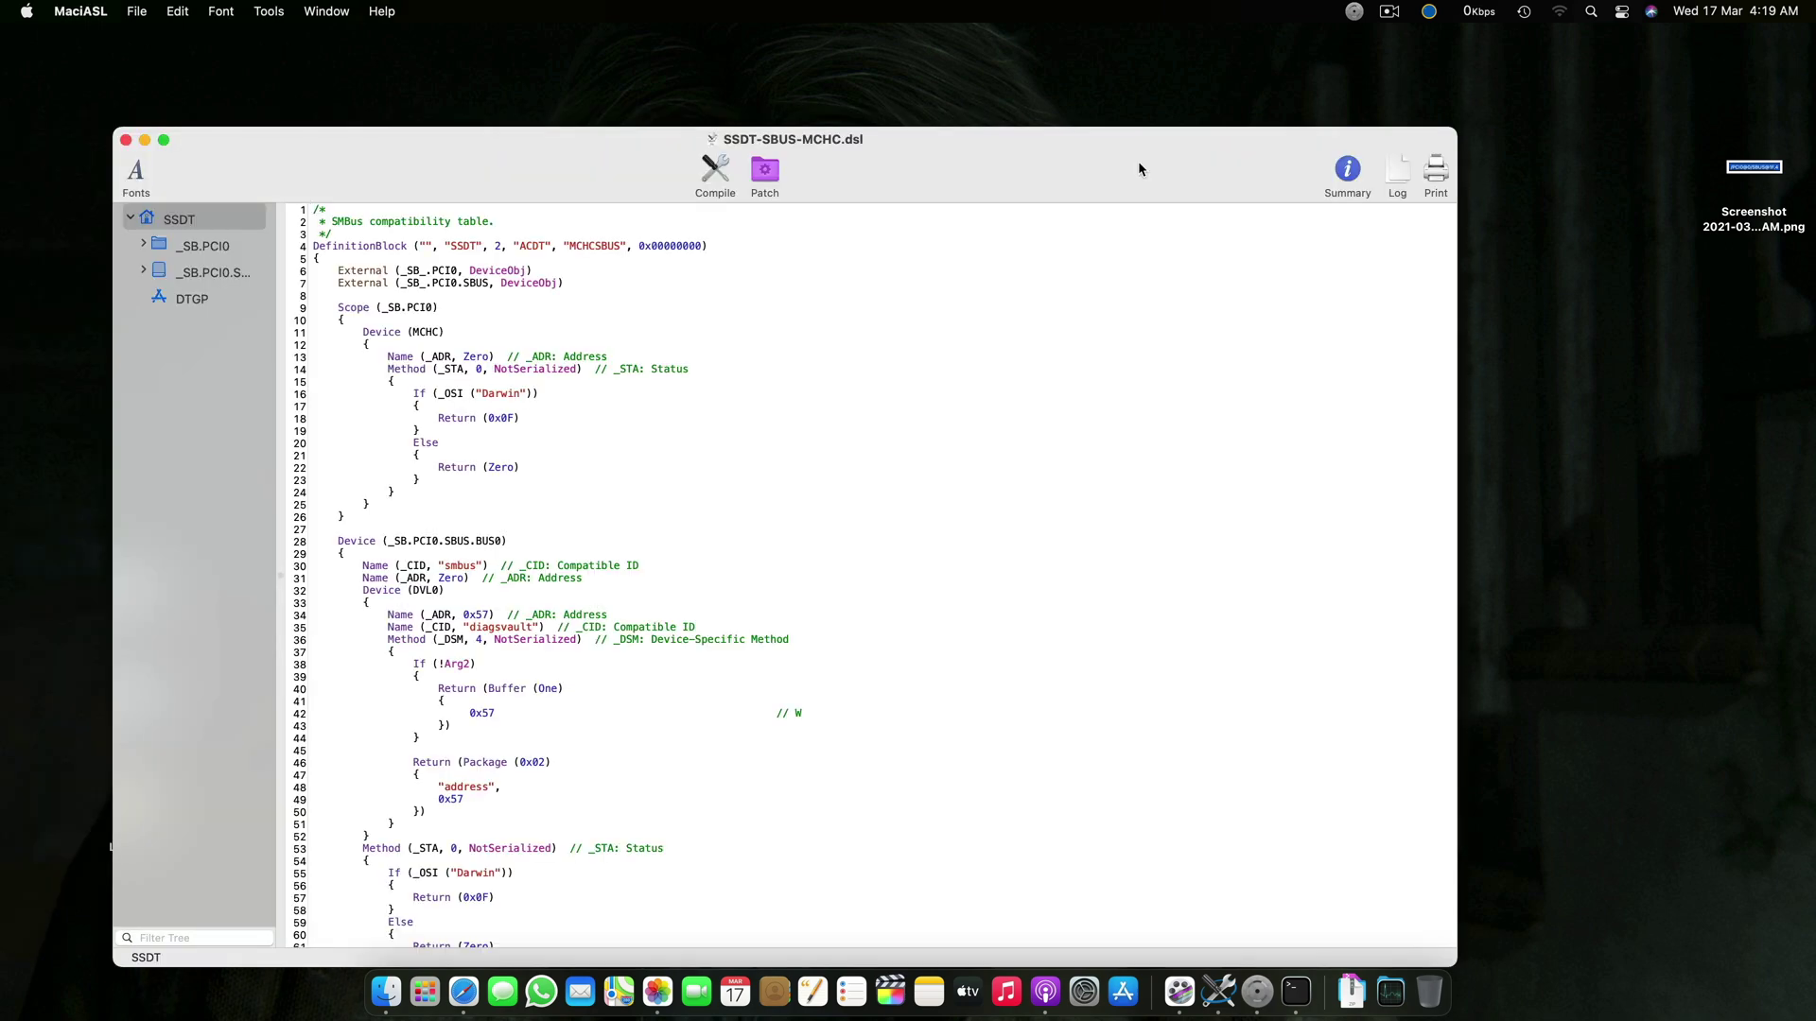
pyautogui.moveTo(1138, 160); pyautogui.dragTo(1119, 93)
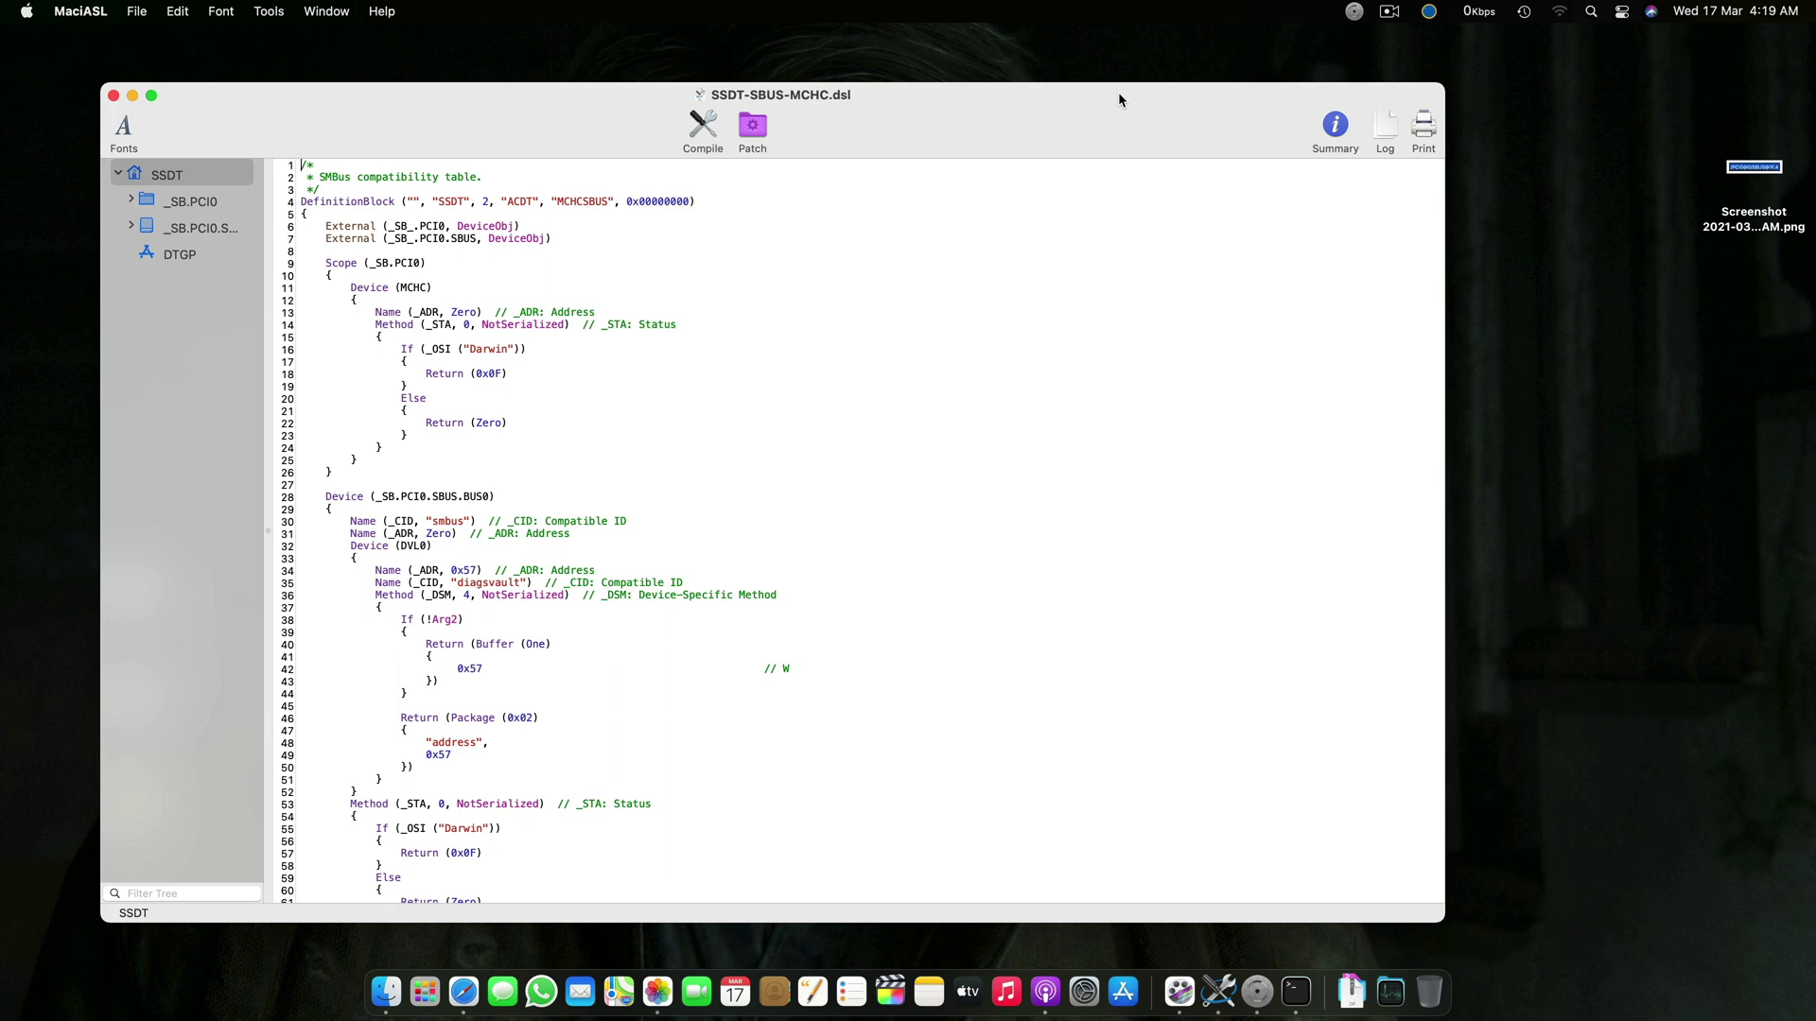
# - Open the SBUS@1F,4 screenshot in Preview, zoom in twice, and place MaciASL beside it
pyautogui.moveTo(1118, 93); pyautogui.dragTo(1158, 86)
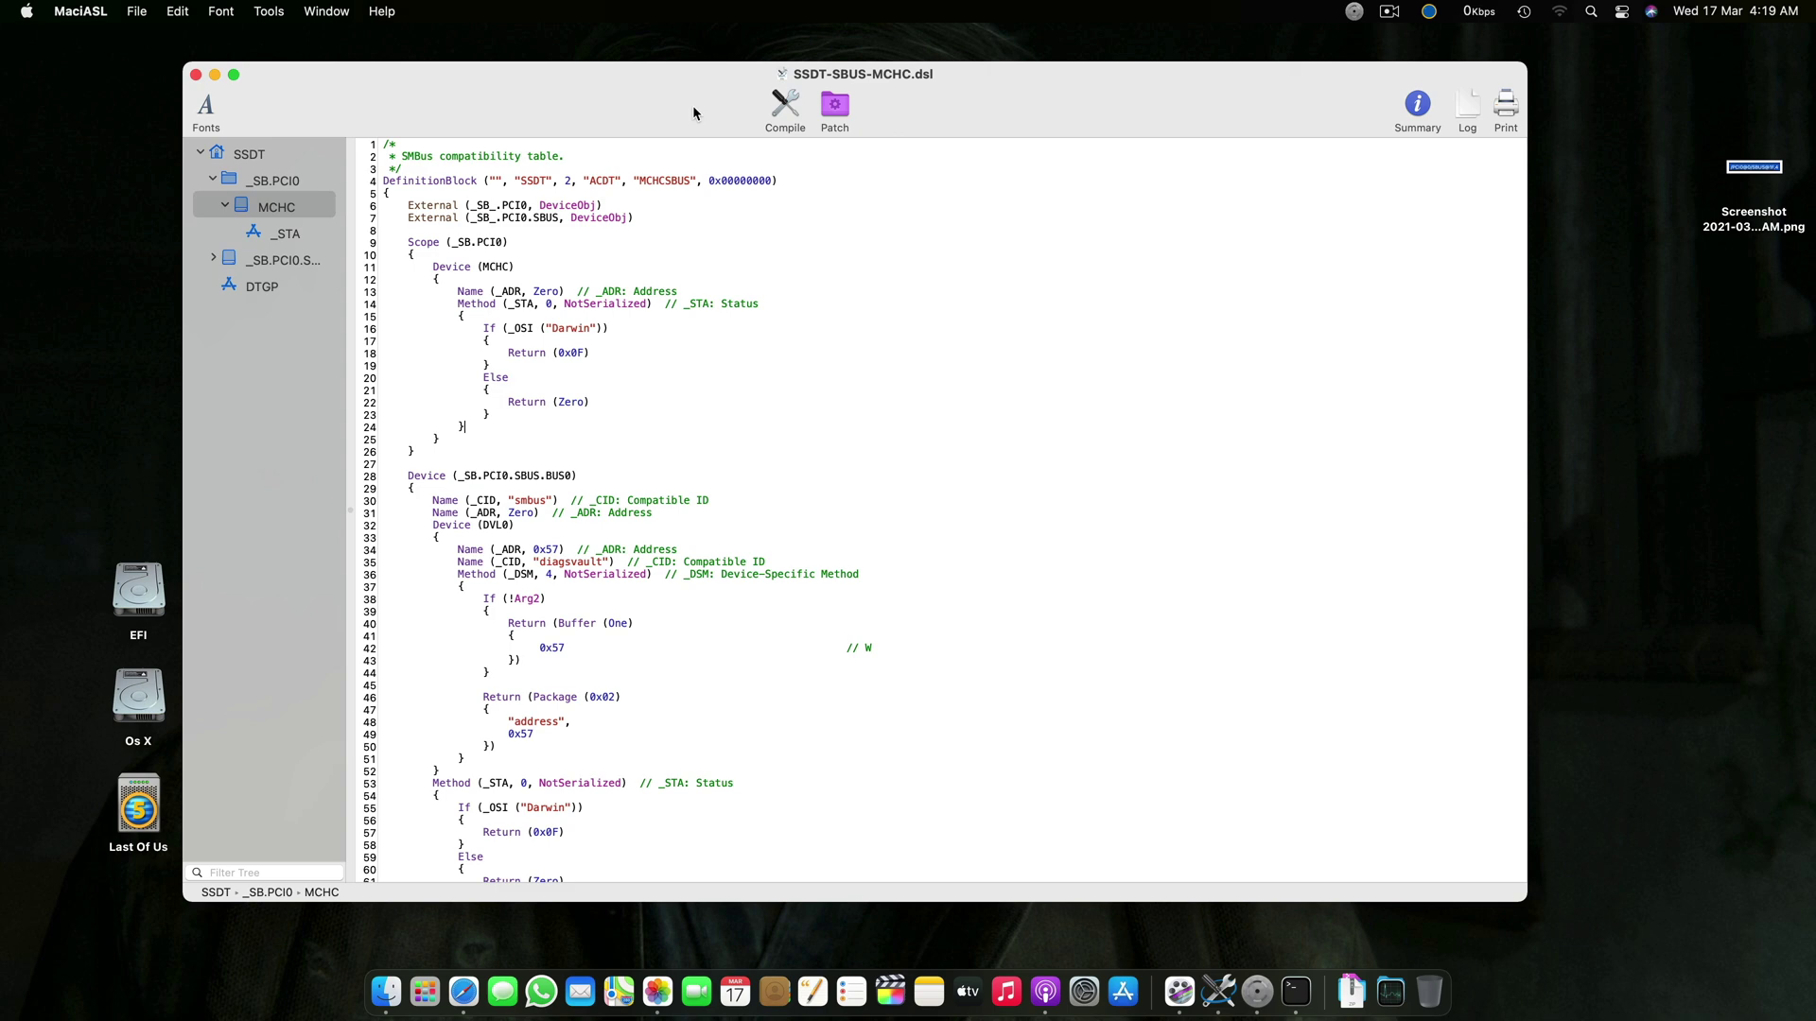
pyautogui.moveTo(693, 105); pyautogui.dragTo(717, 121)
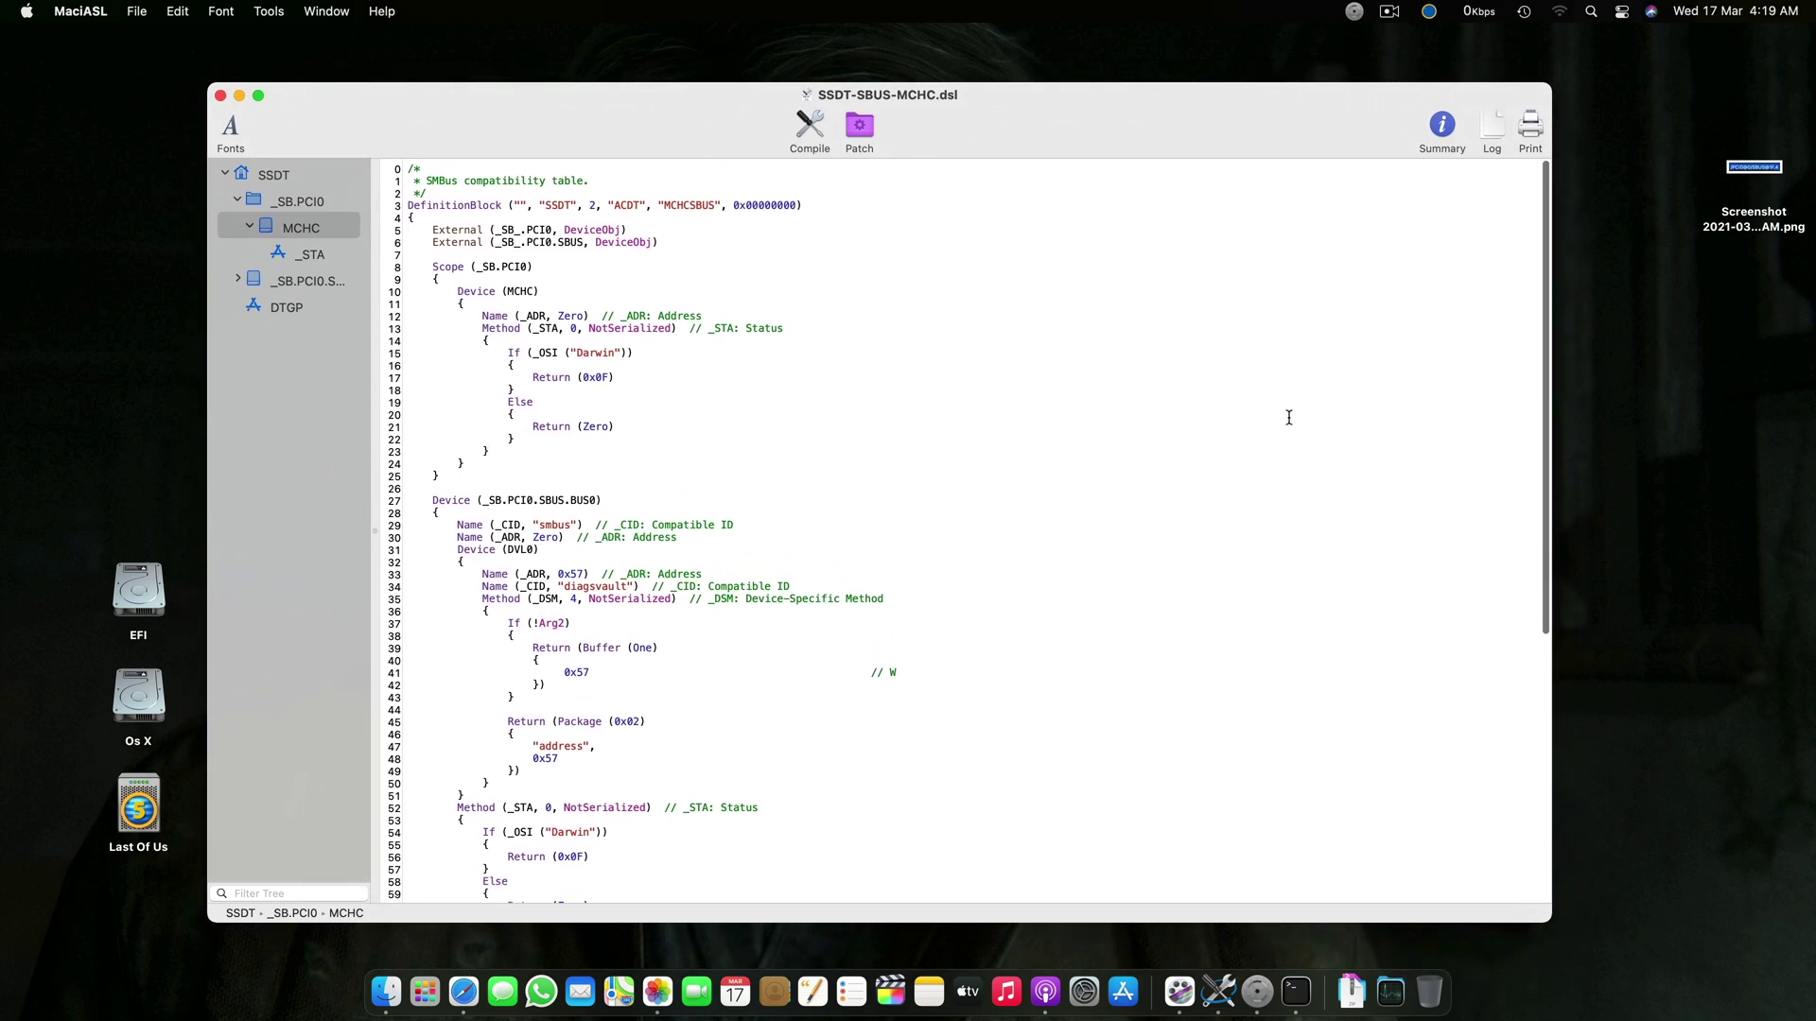
pyautogui.click(1766, 169)
pyautogui.doubleClick(1766, 169)
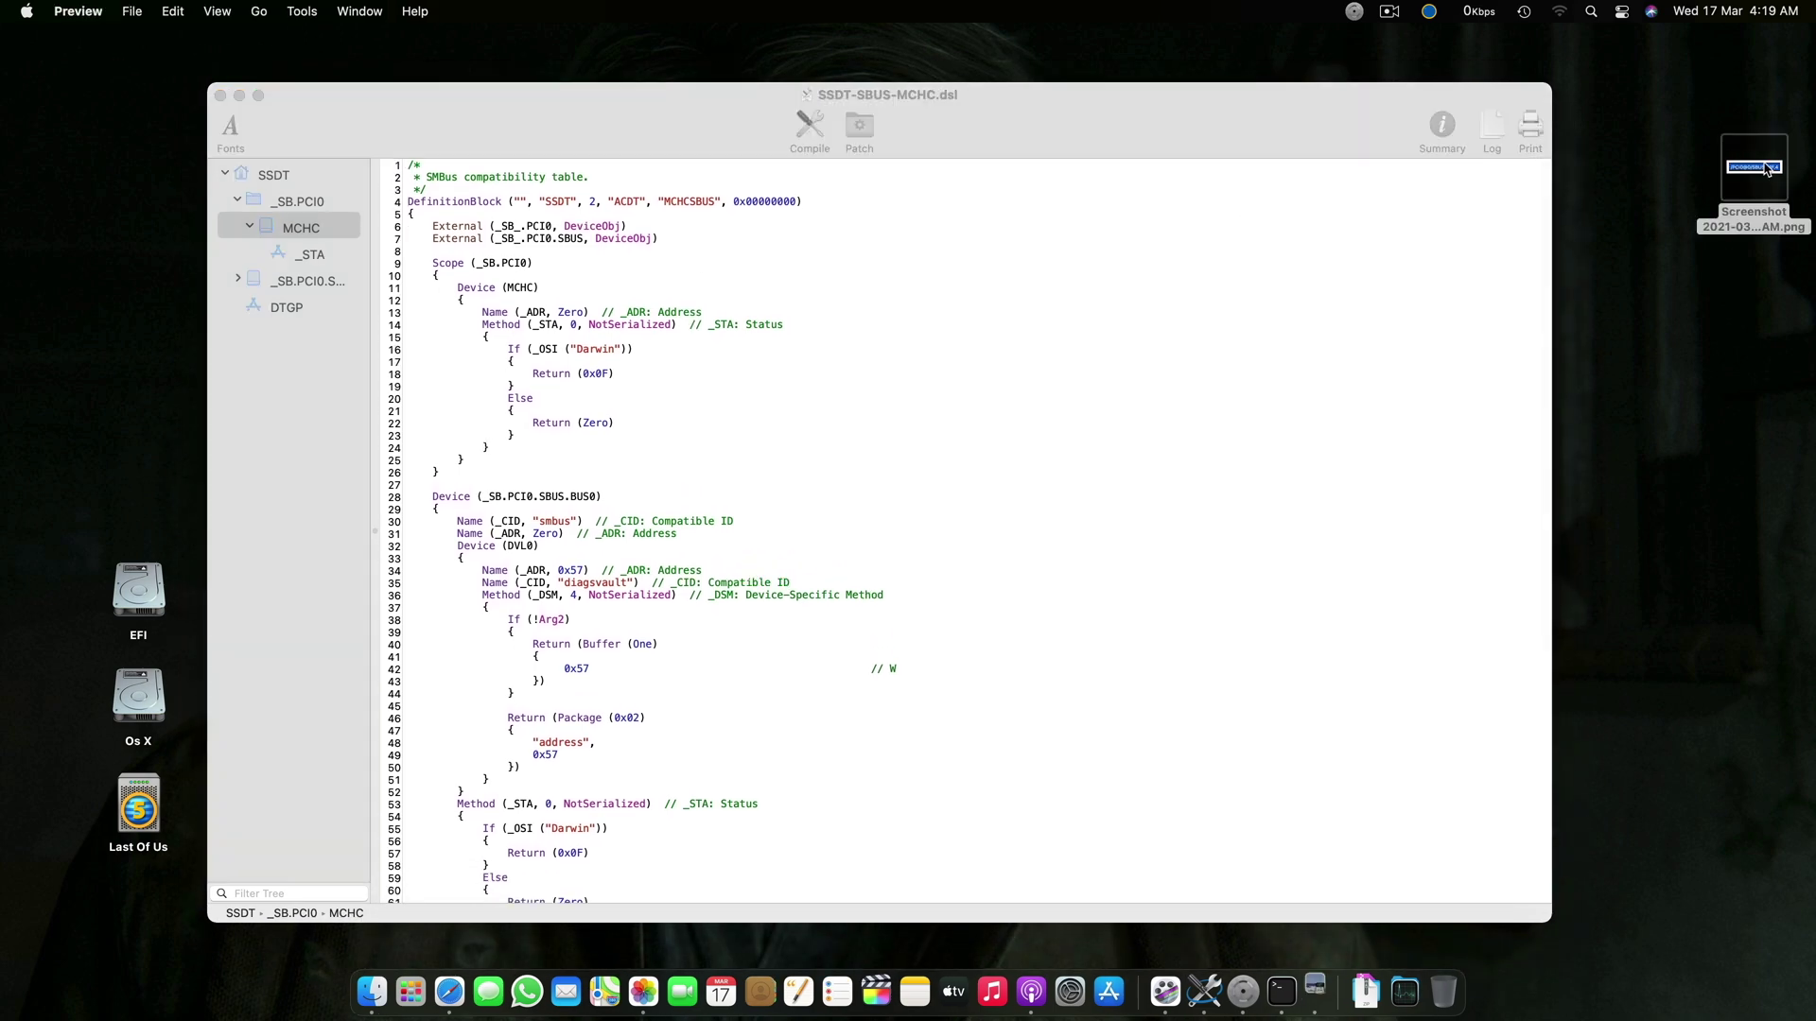
pyautogui.click(357, 53)
pyautogui.click(358, 55)
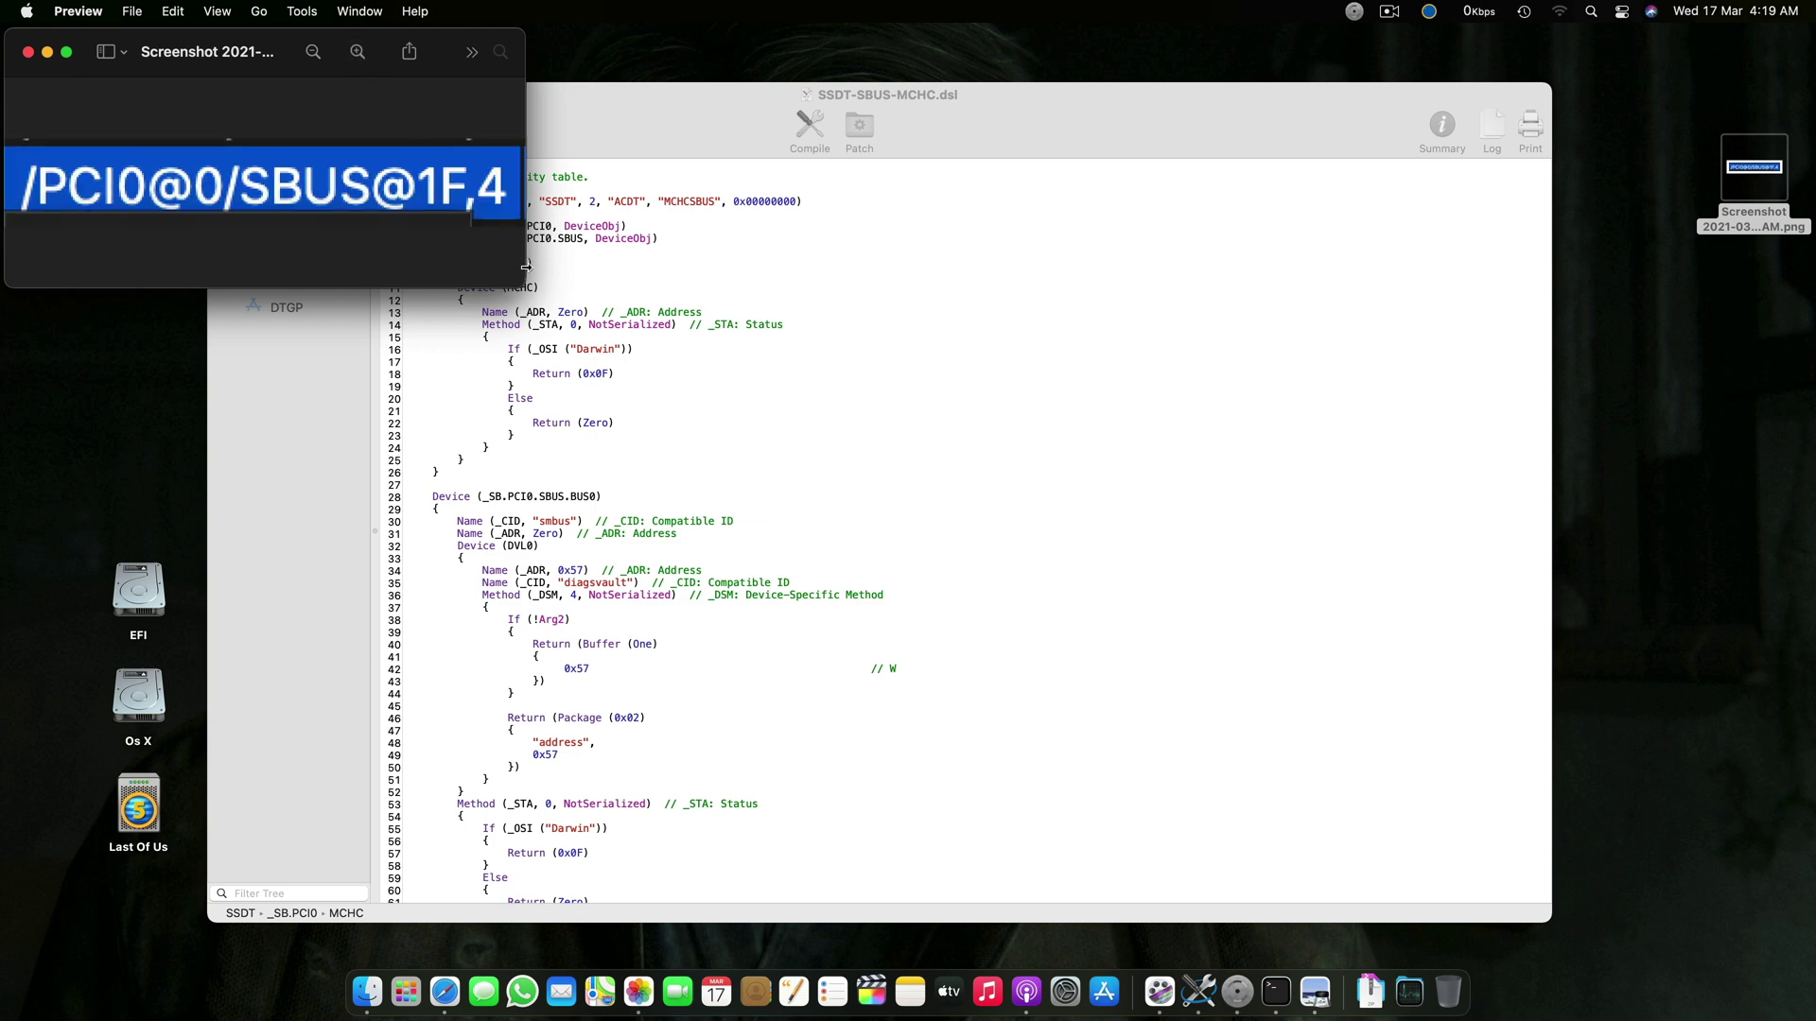
pyautogui.moveTo(1098, 91); pyautogui.dragTo(1313, 75)
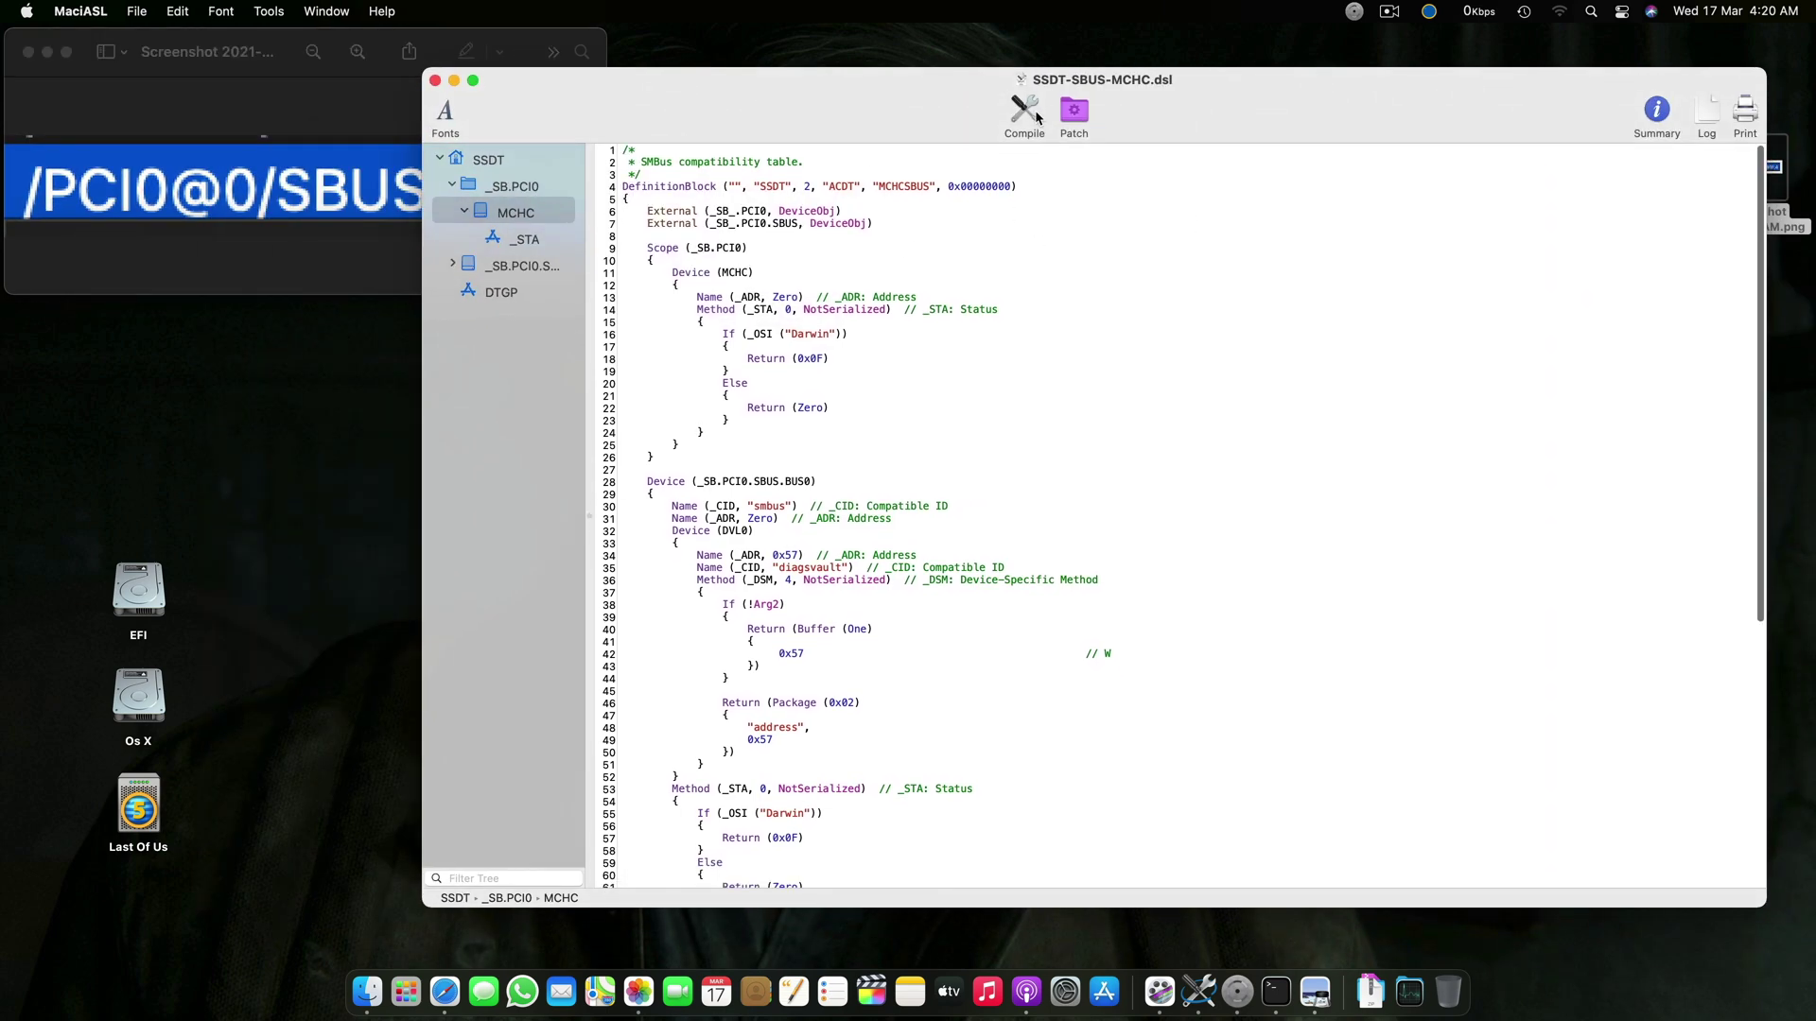
pyautogui.moveTo(1213, 93); pyautogui.dragTo(1062, 106)
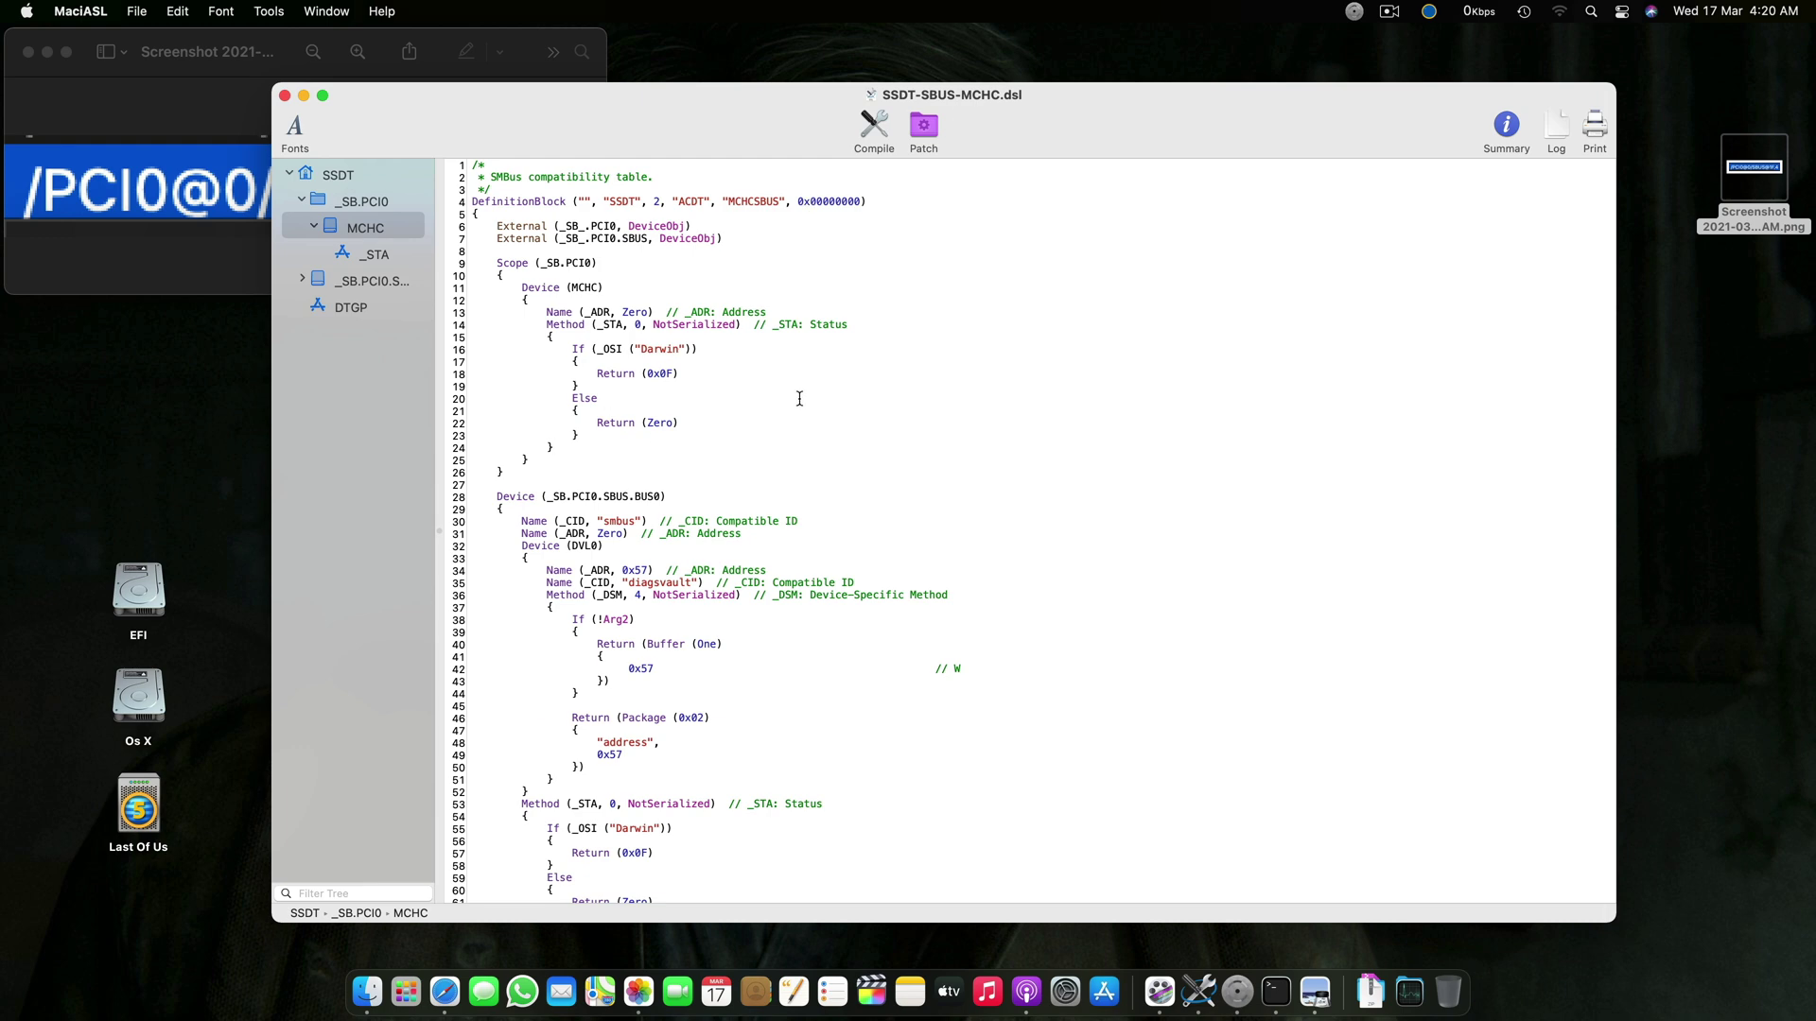
pyautogui.scroll(2, 770, 326)
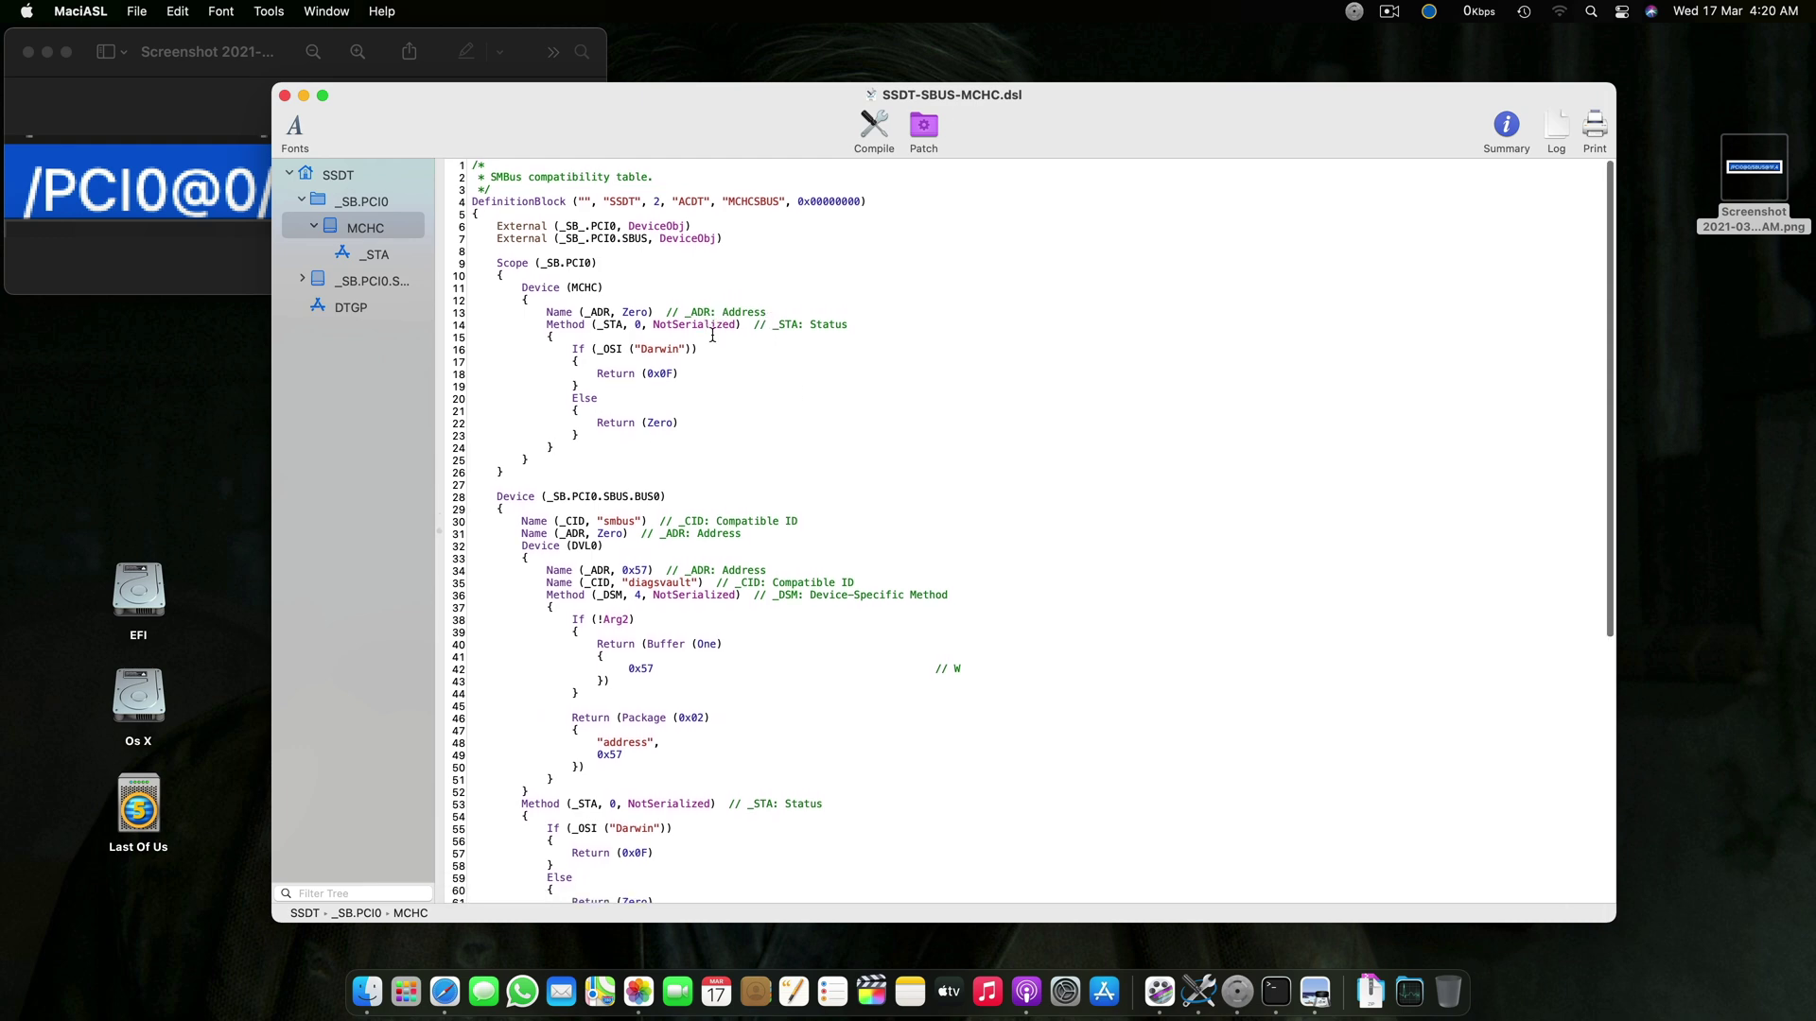
pyautogui.click(586, 240)
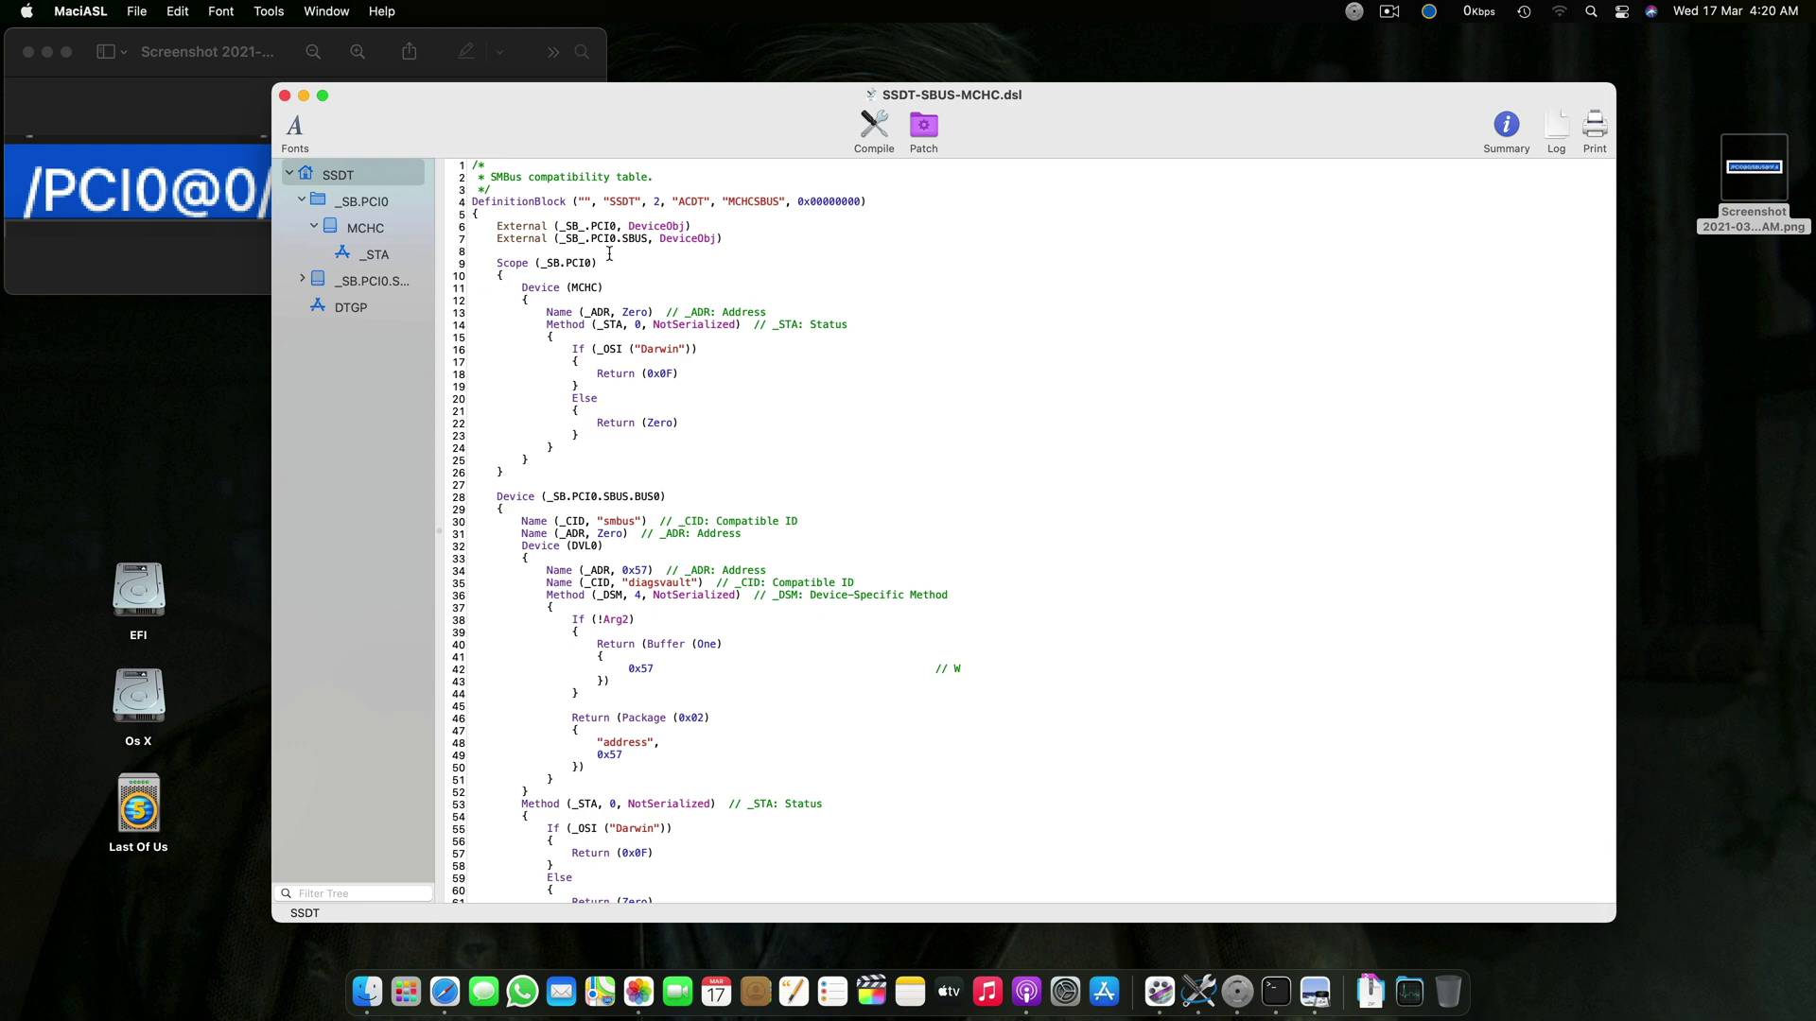
pyautogui.moveTo(561, 226); pyautogui.dragTo(625, 228)
pyautogui.moveTo(667, 144); pyautogui.dragTo(918, 134)
pyautogui.moveTo(811, 228); pyautogui.dragTo(899, 228)
pyautogui.click(851, 232)
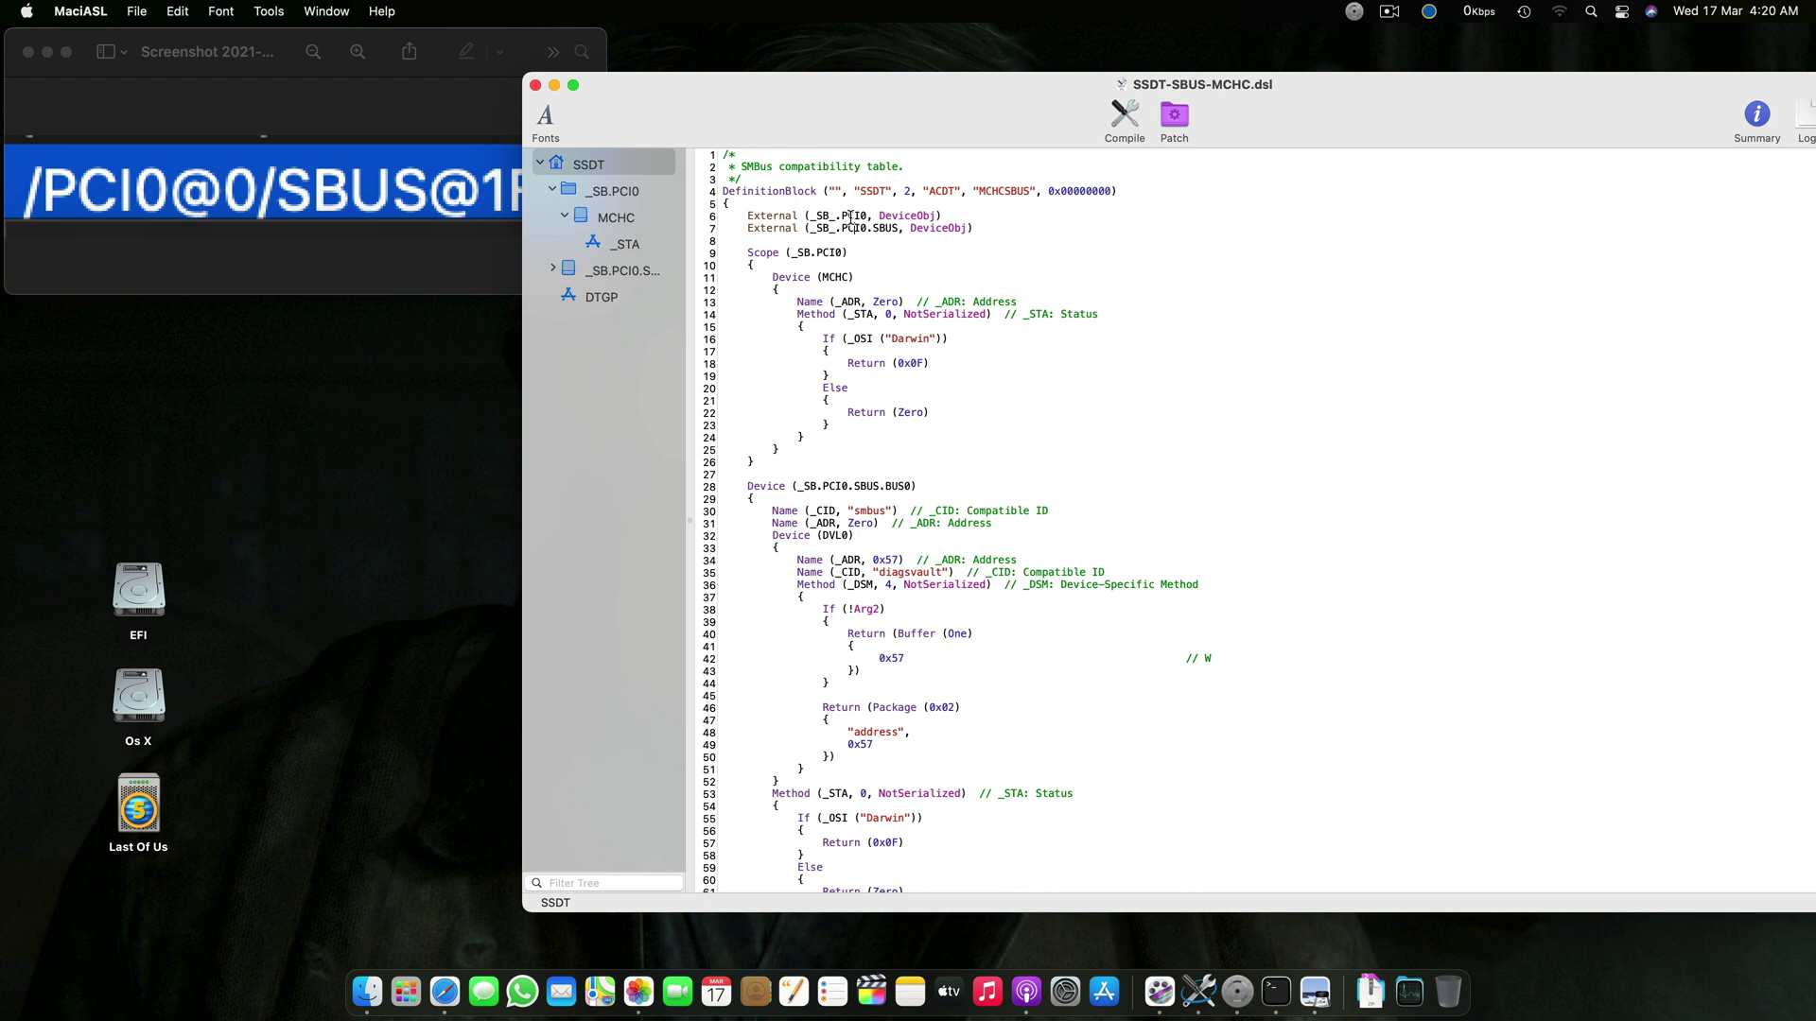
pyautogui.moveTo(850, 216); pyautogui.dragTo(877, 227)
pyautogui.moveTo(810, 254)
pyautogui.mouseDown()
pyautogui.moveTo(794, 253)
pyautogui.moveTo(842, 254)
pyautogui.mouseUp()
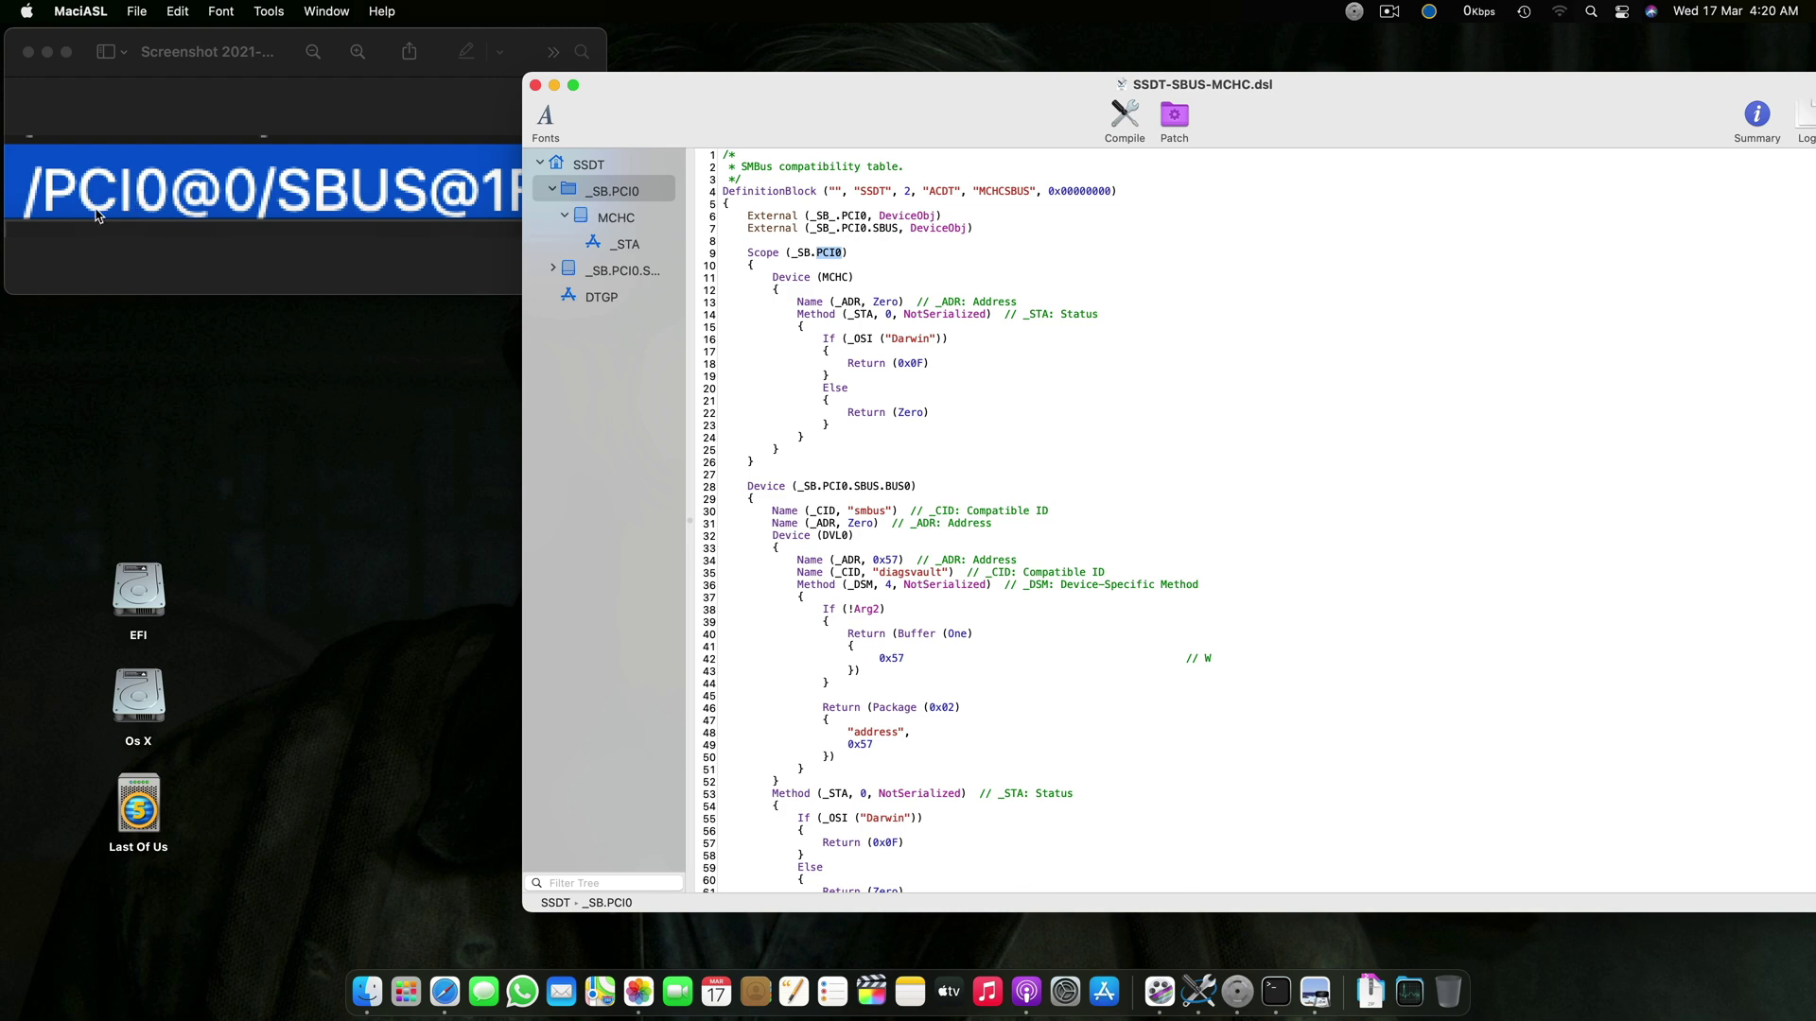
pyautogui.click(125, 197)
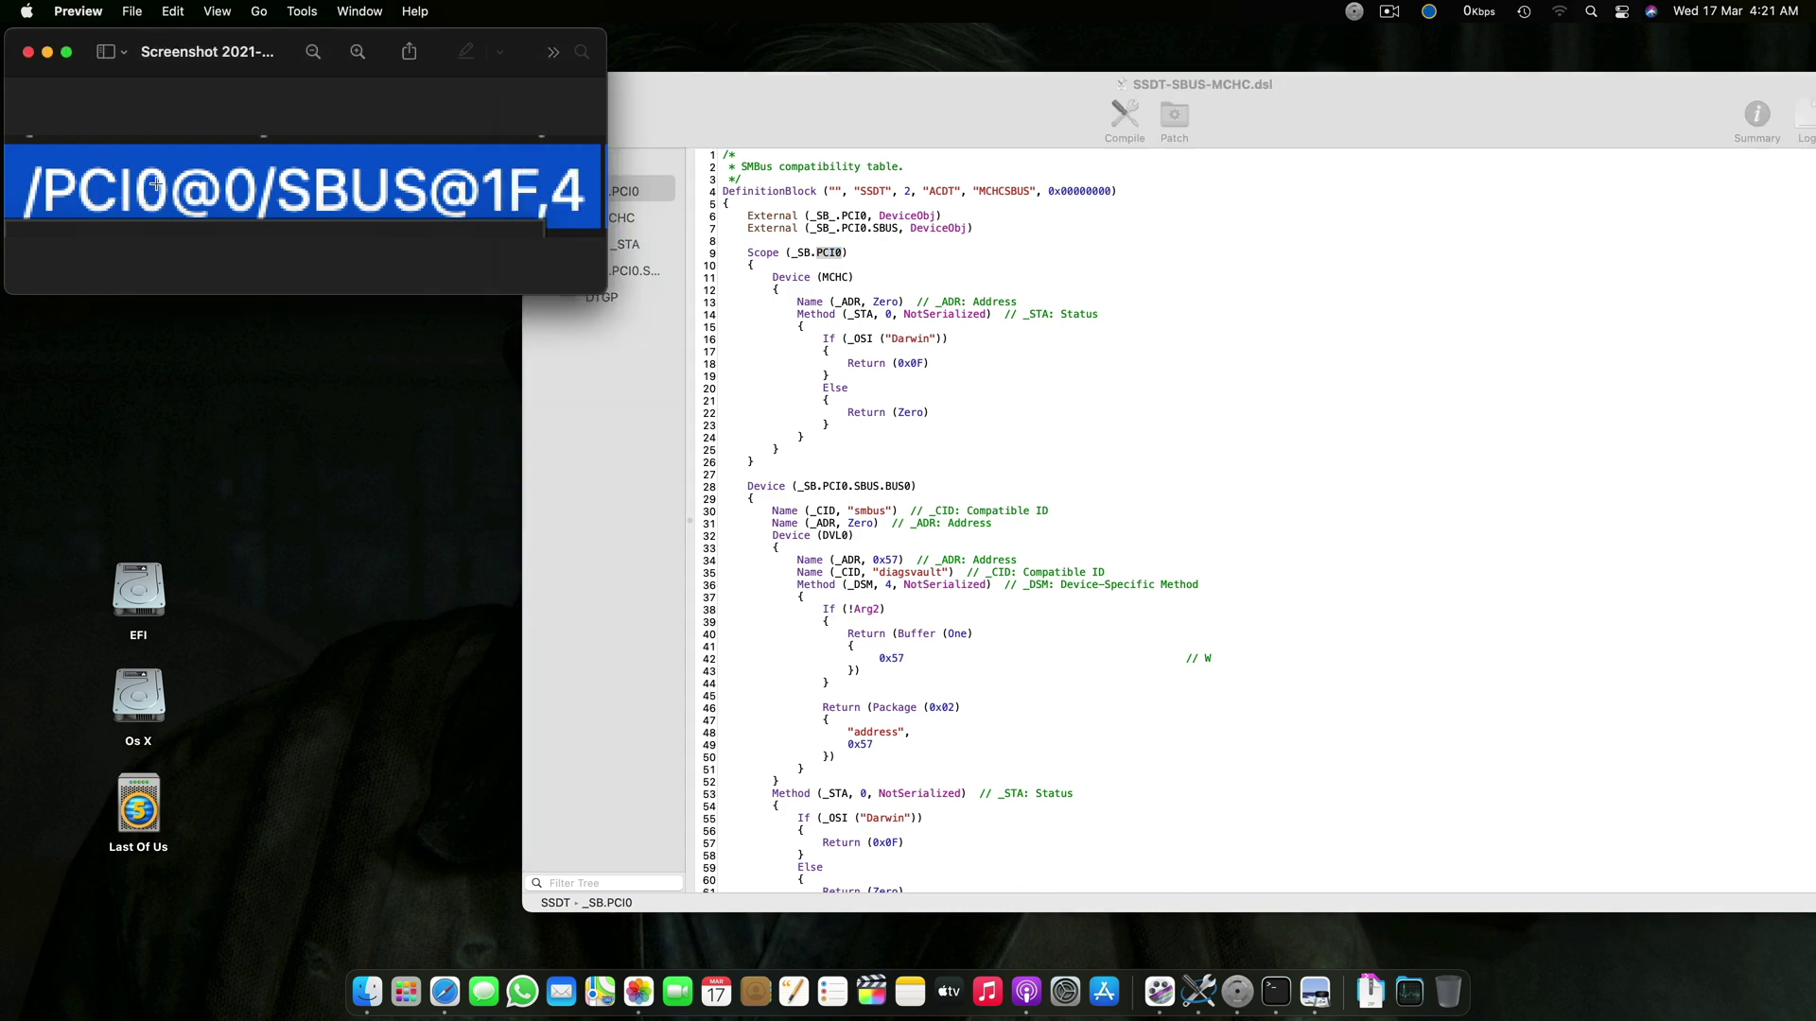
pyautogui.click(892, 333)
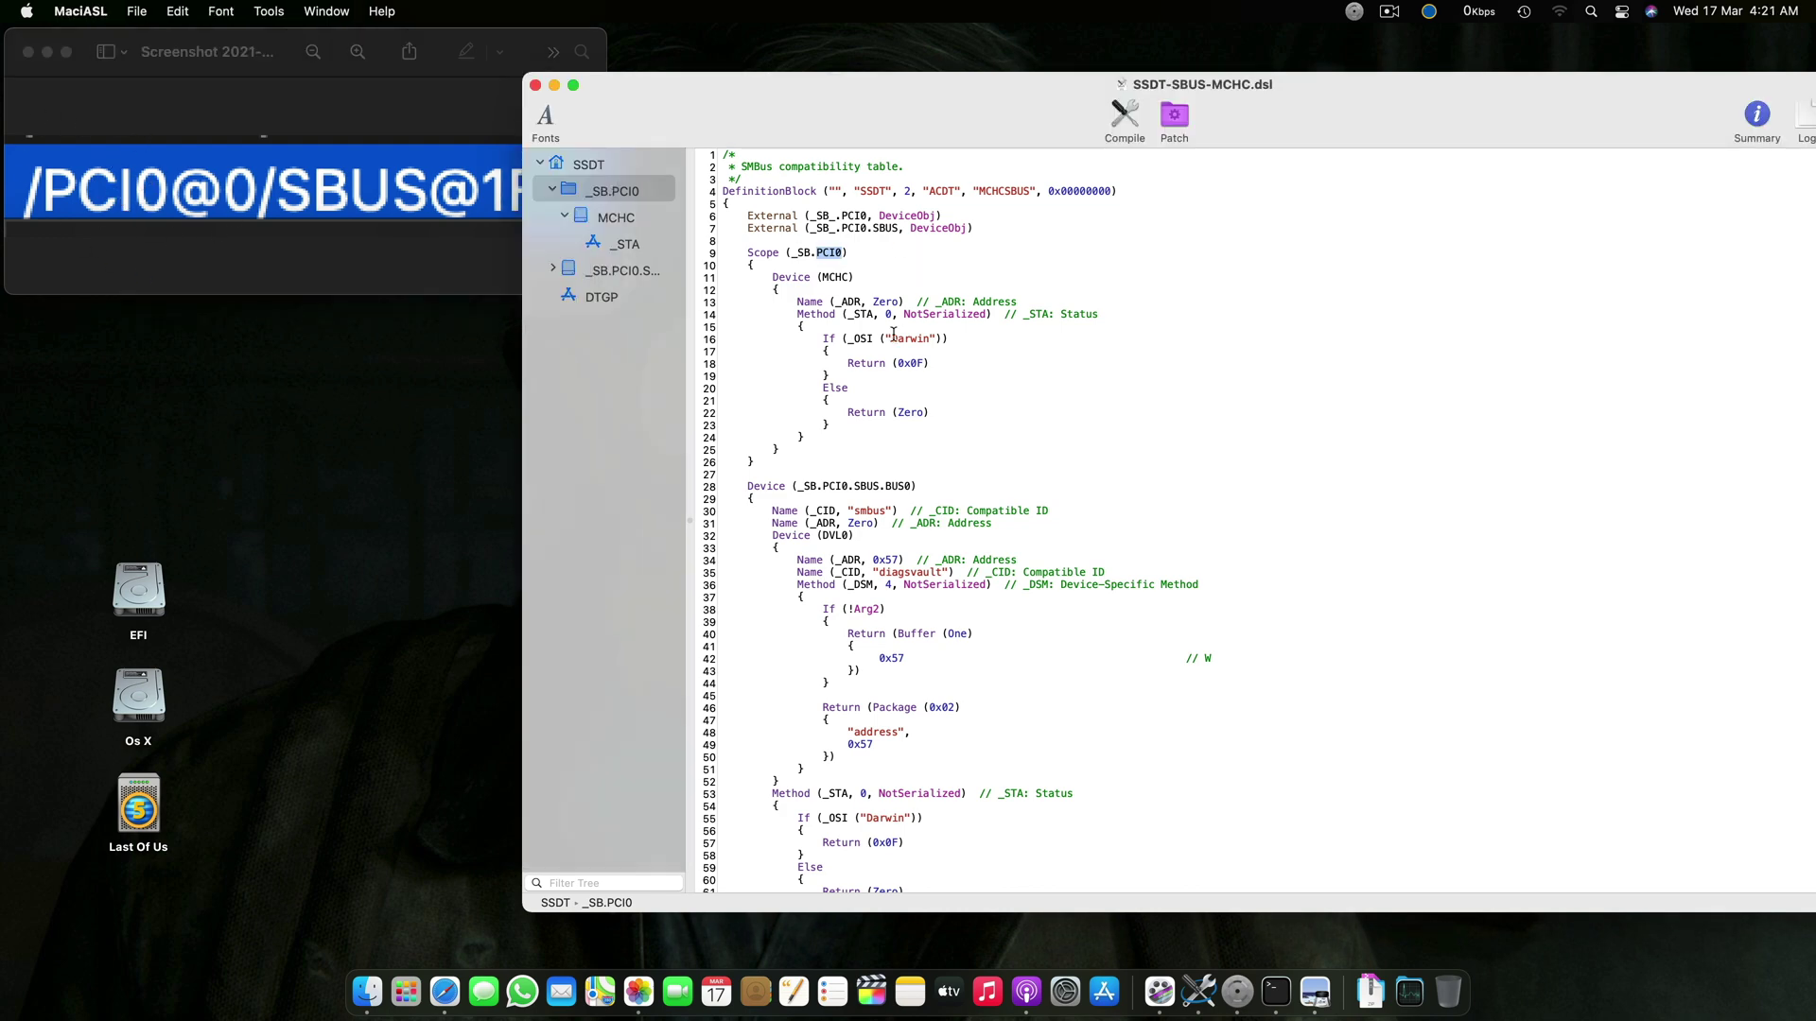
pyautogui.click(822, 251)
# - Compare the PCI0.SBUS path on line 28 and PCI0 on line 6 against the screenshot
pyautogui.click(828, 491)
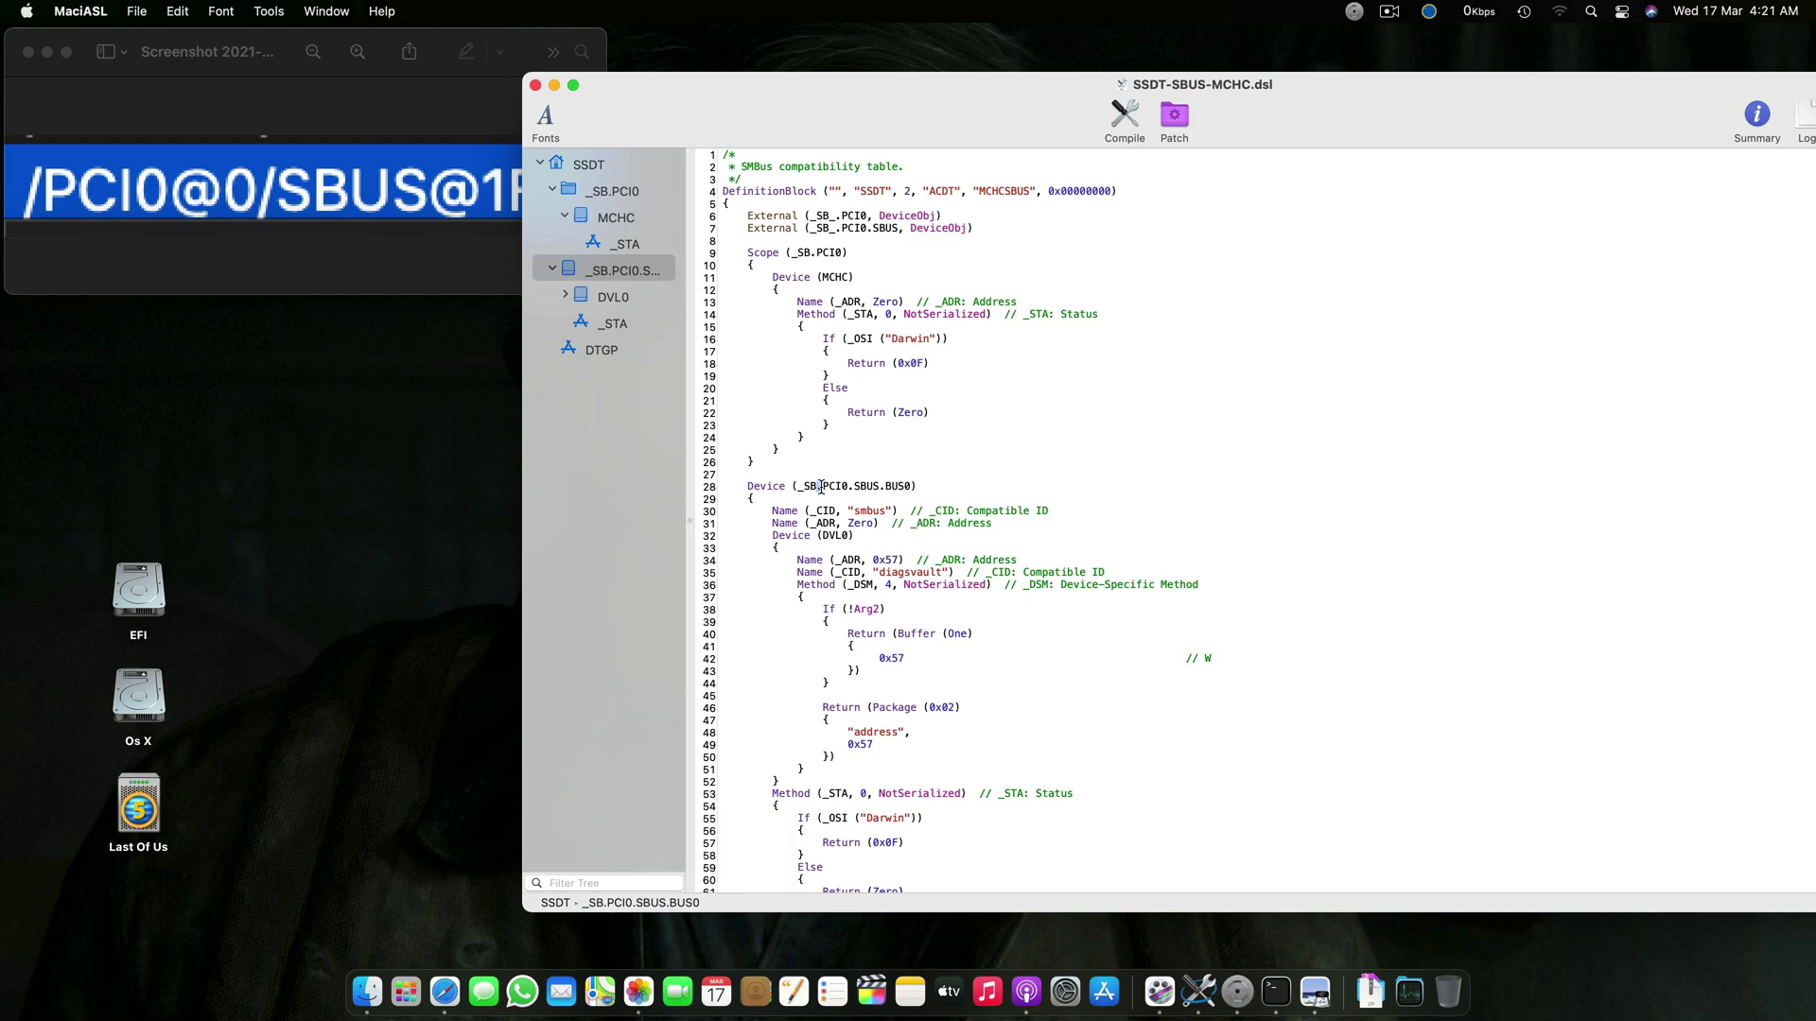
pyautogui.moveTo(821, 488); pyautogui.dragTo(879, 487)
pyautogui.press('c')
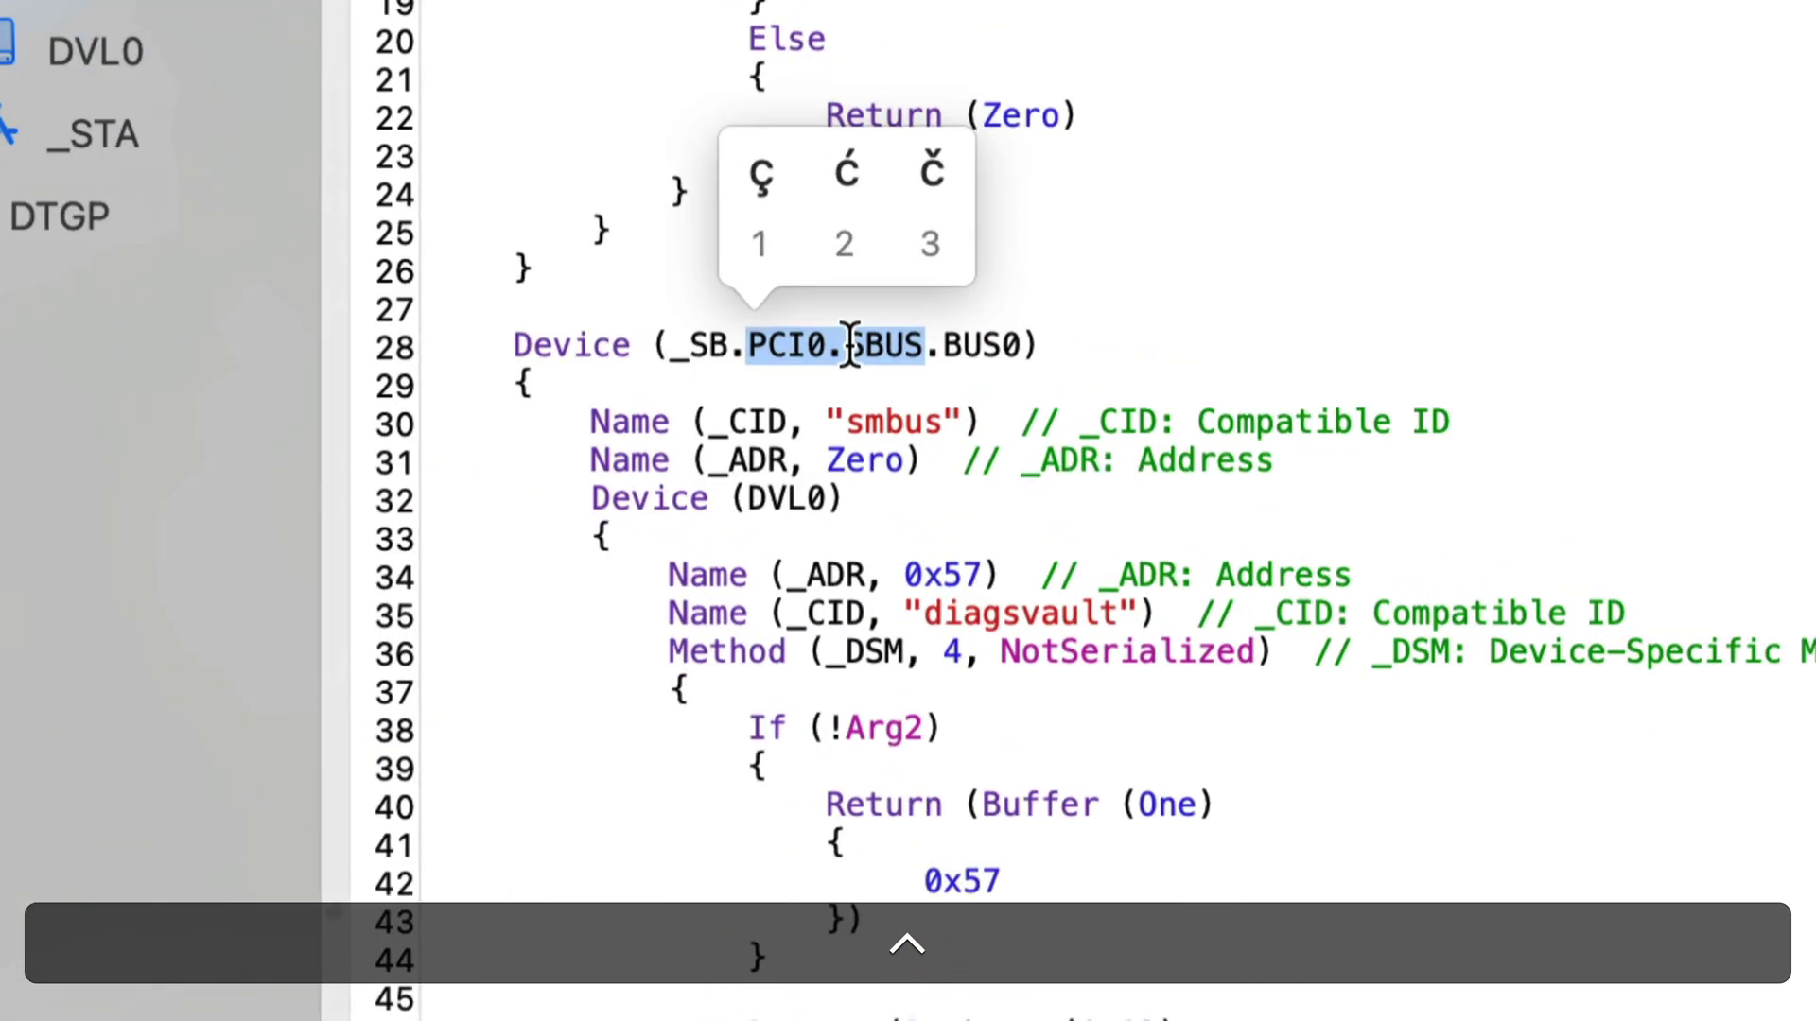
pyautogui.click(794, 353)
pyautogui.moveTo(794, 353); pyautogui.dragTo(874, 352)
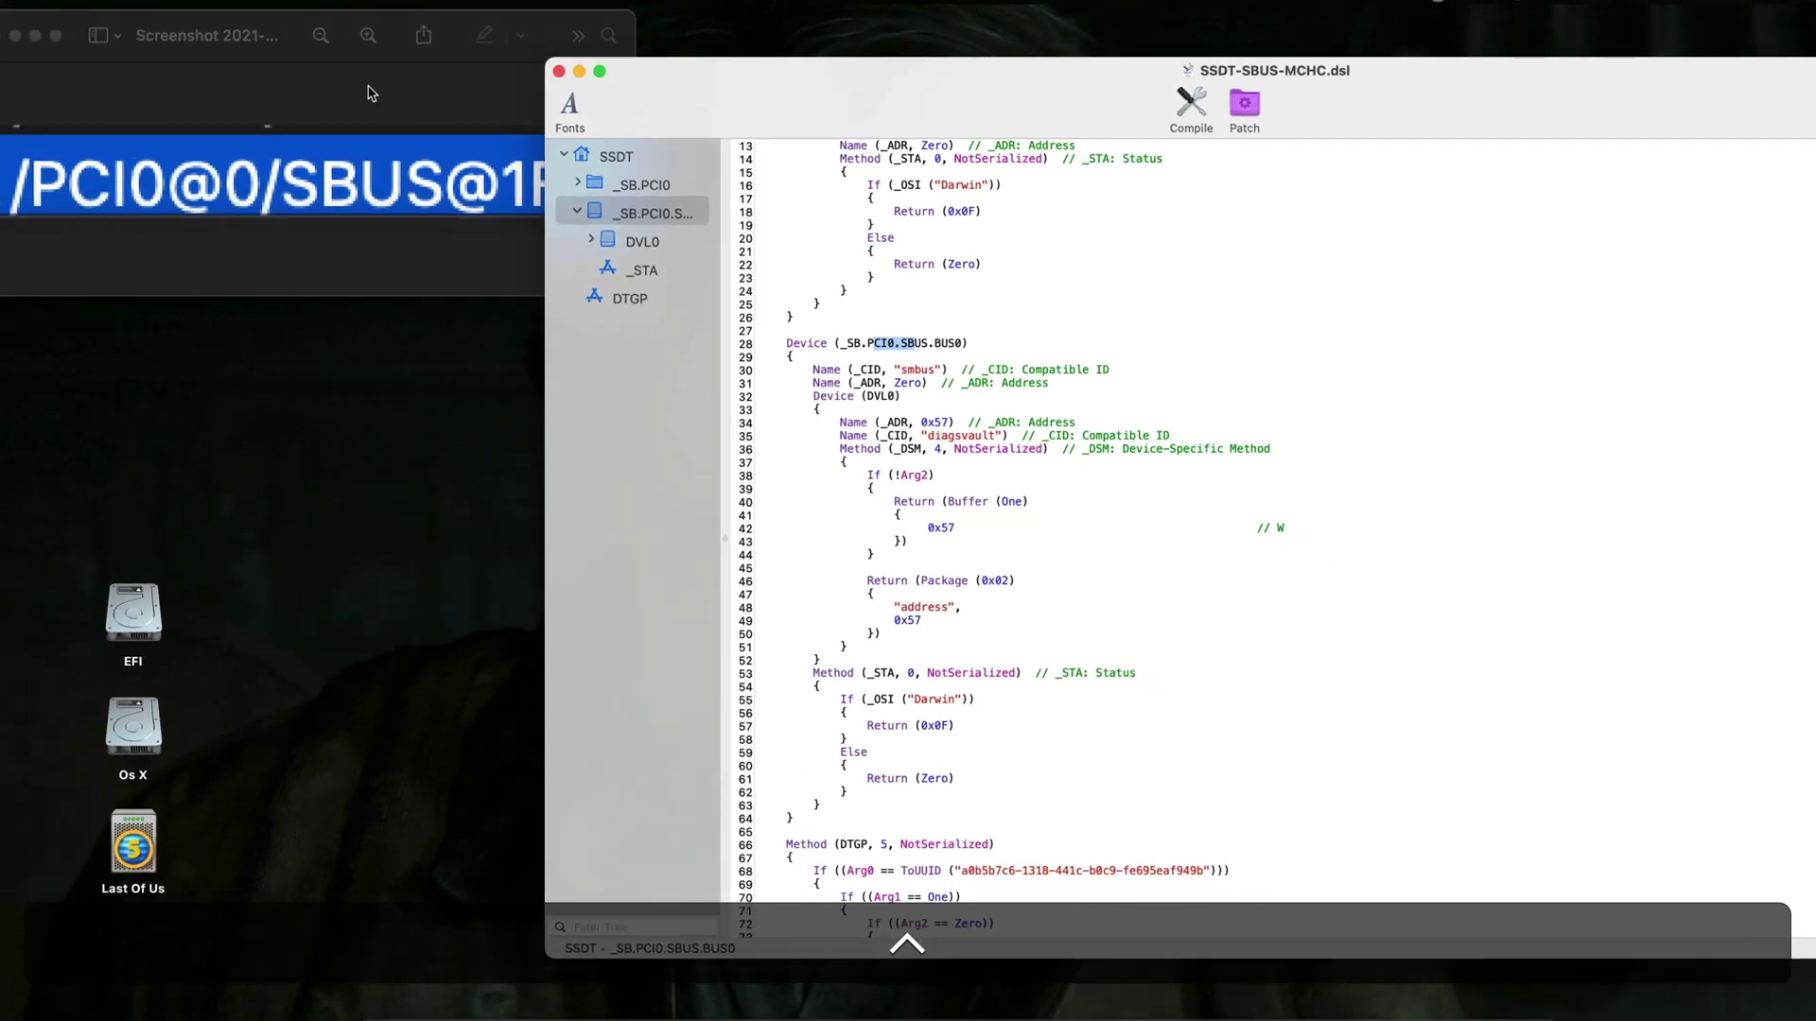
pyautogui.moveTo(284, 52); pyautogui.dragTo(358, 267)
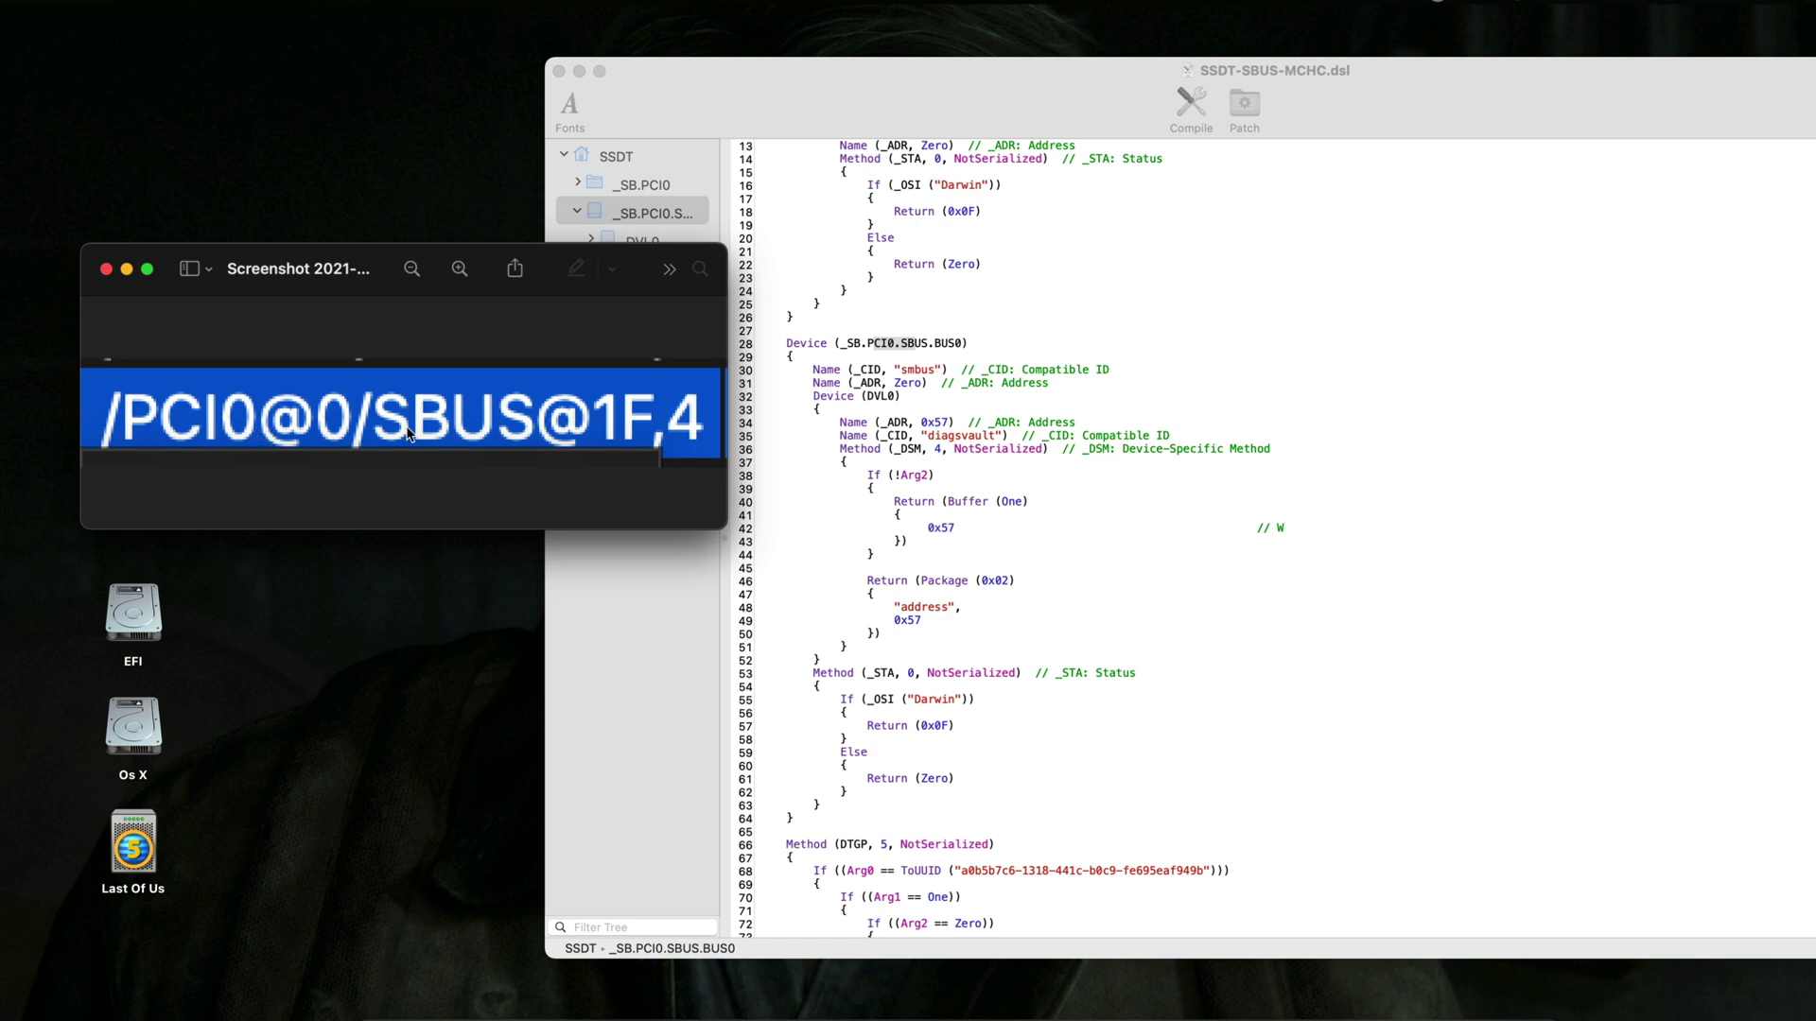
pyautogui.click(891, 340)
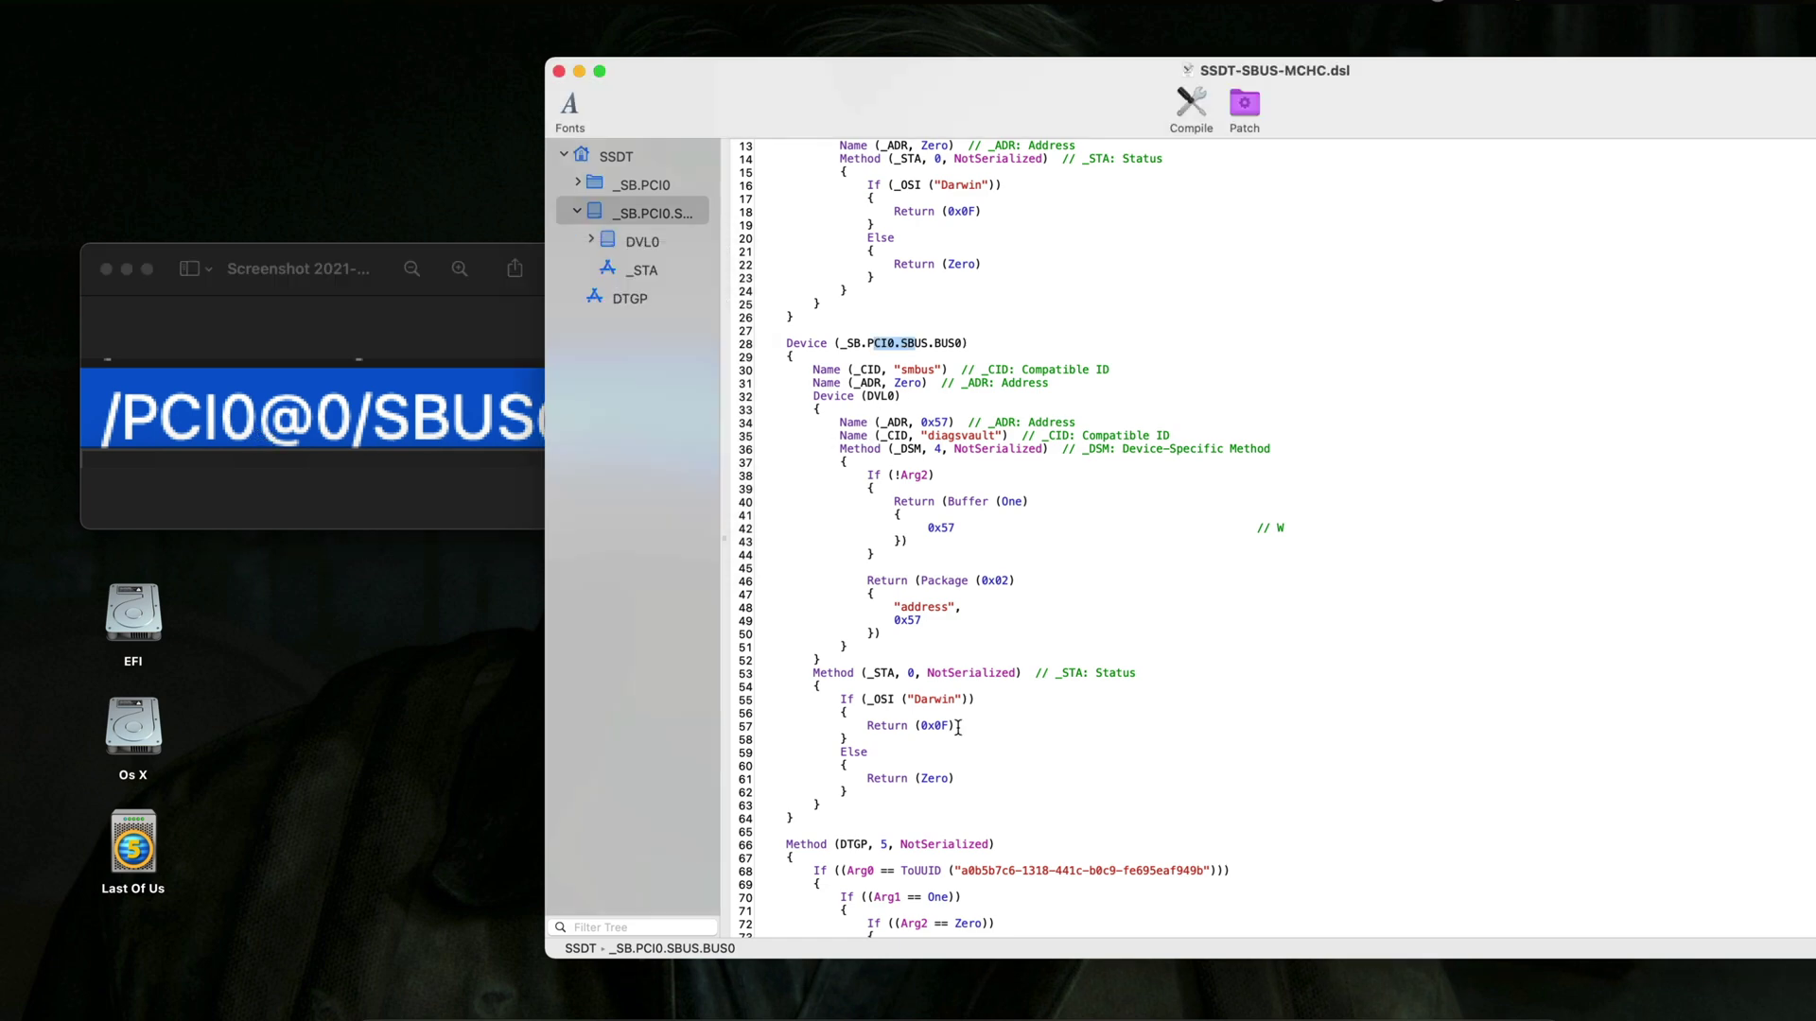
pyautogui.scroll(-5, 846, 631)
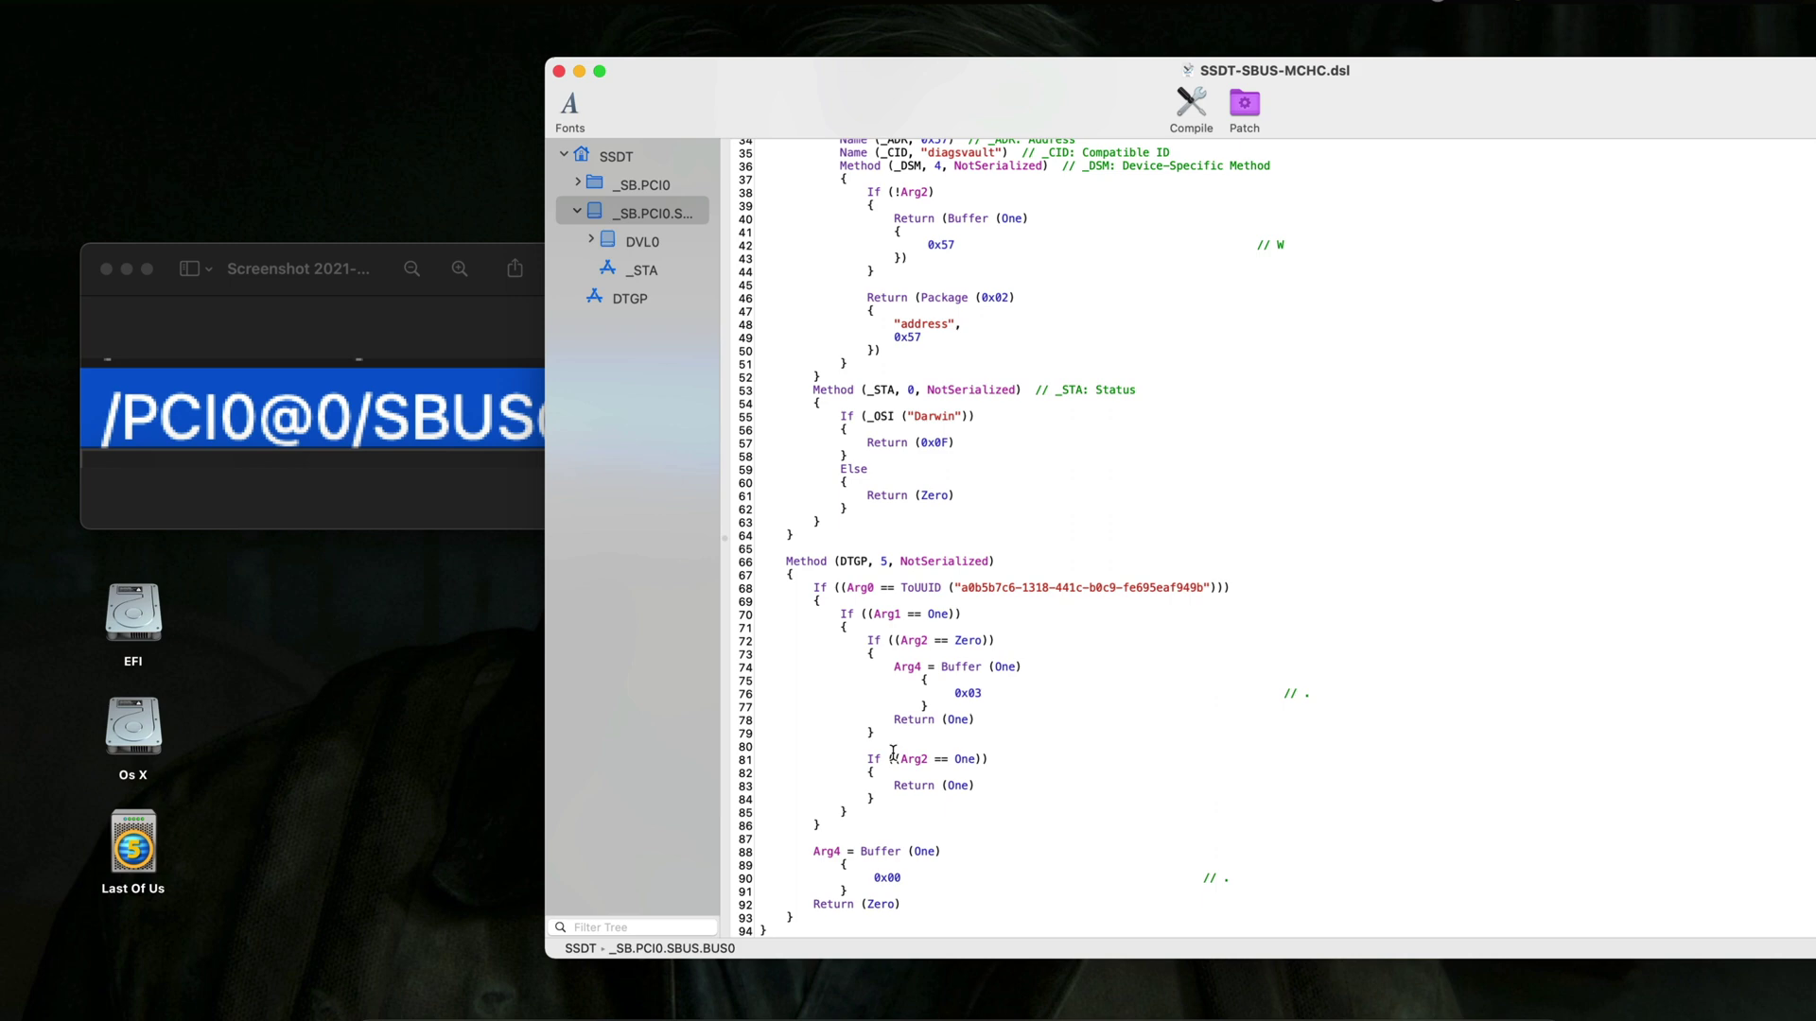
pyautogui.scroll(8, 1048, 610)
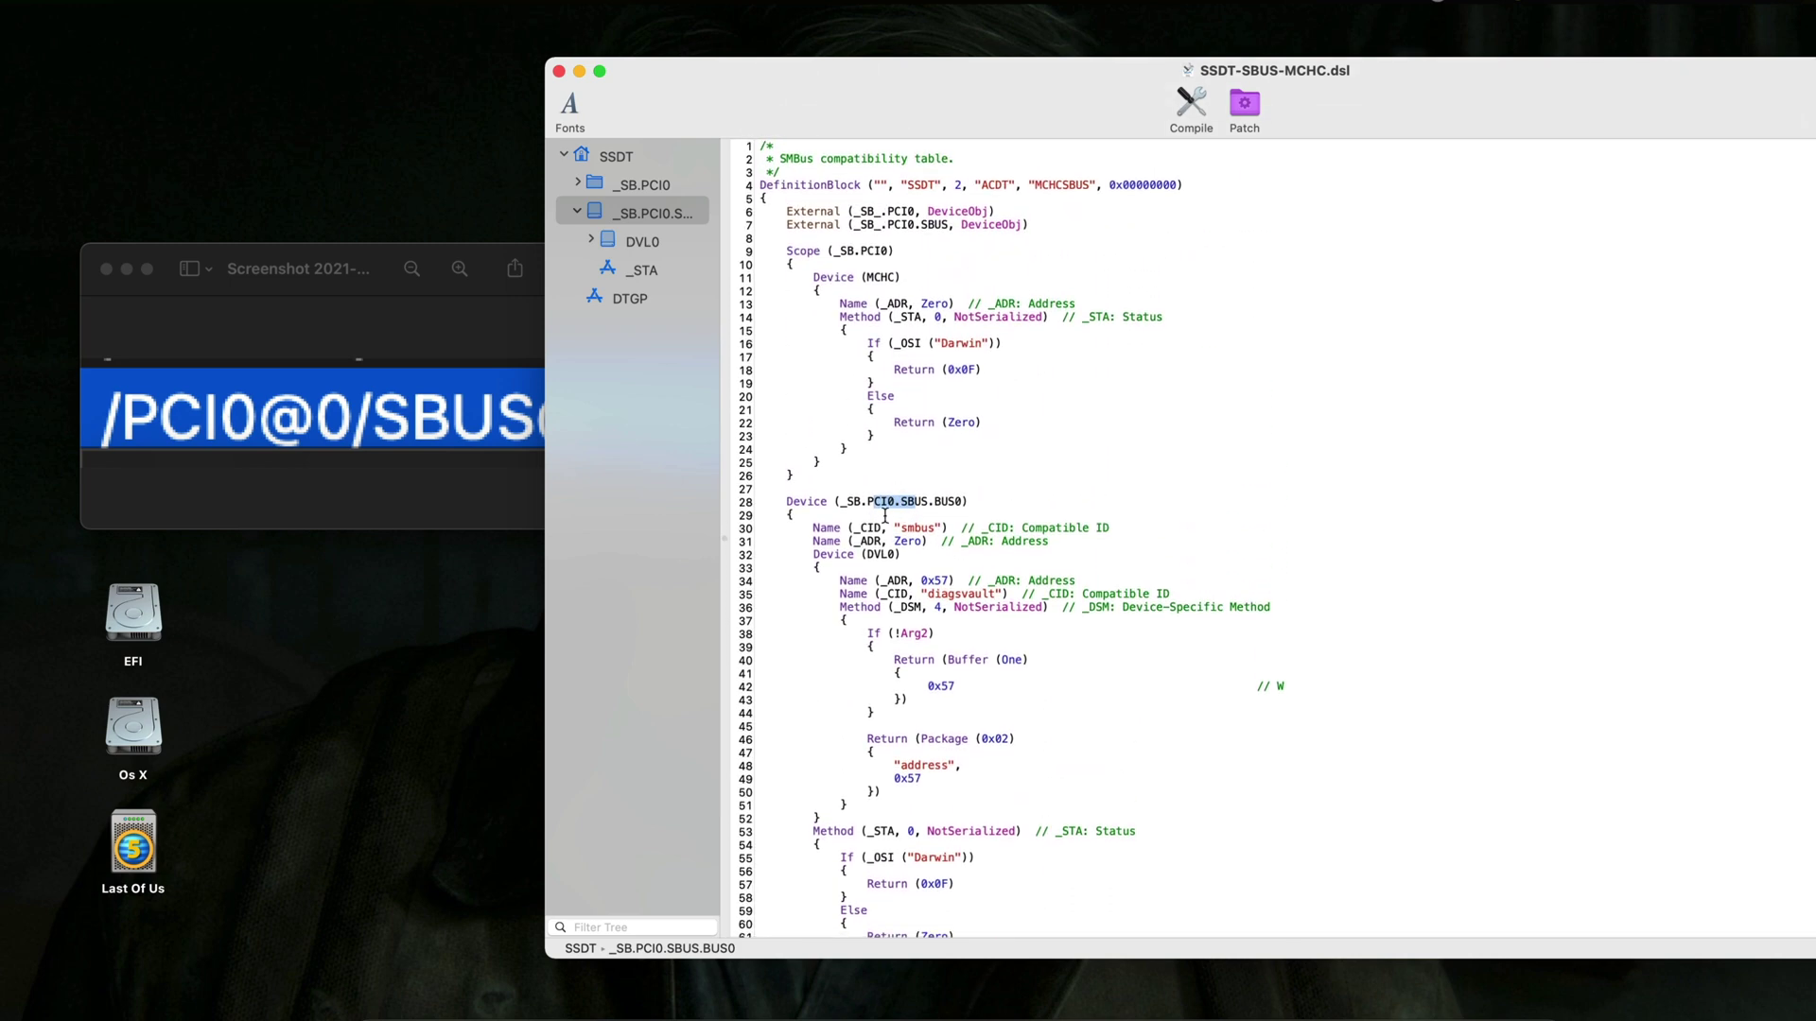
pyautogui.moveTo(860, 211); pyautogui.dragTo(944, 224)
pyautogui.click(885, 224)
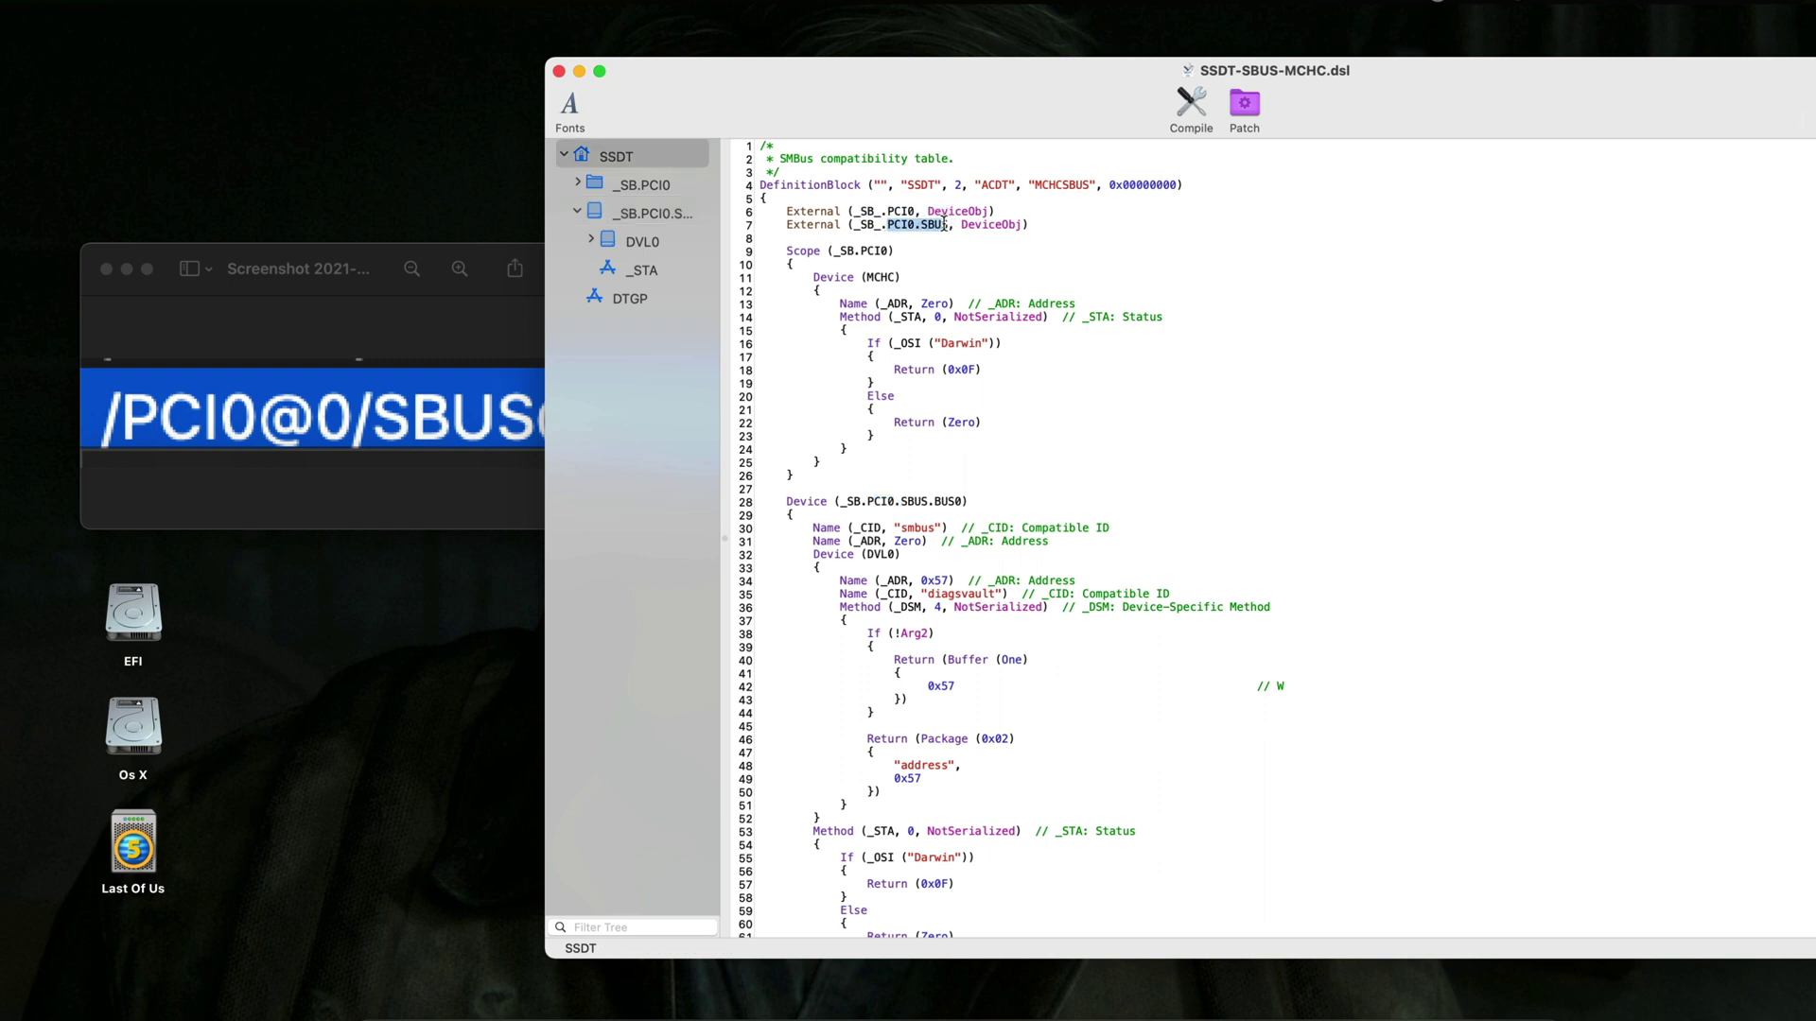
# - Recheck line 28's device path, close the screenshot, and start saving the table
pyautogui.click(867, 499)
pyautogui.moveTo(868, 499); pyautogui.dragTo(927, 500)
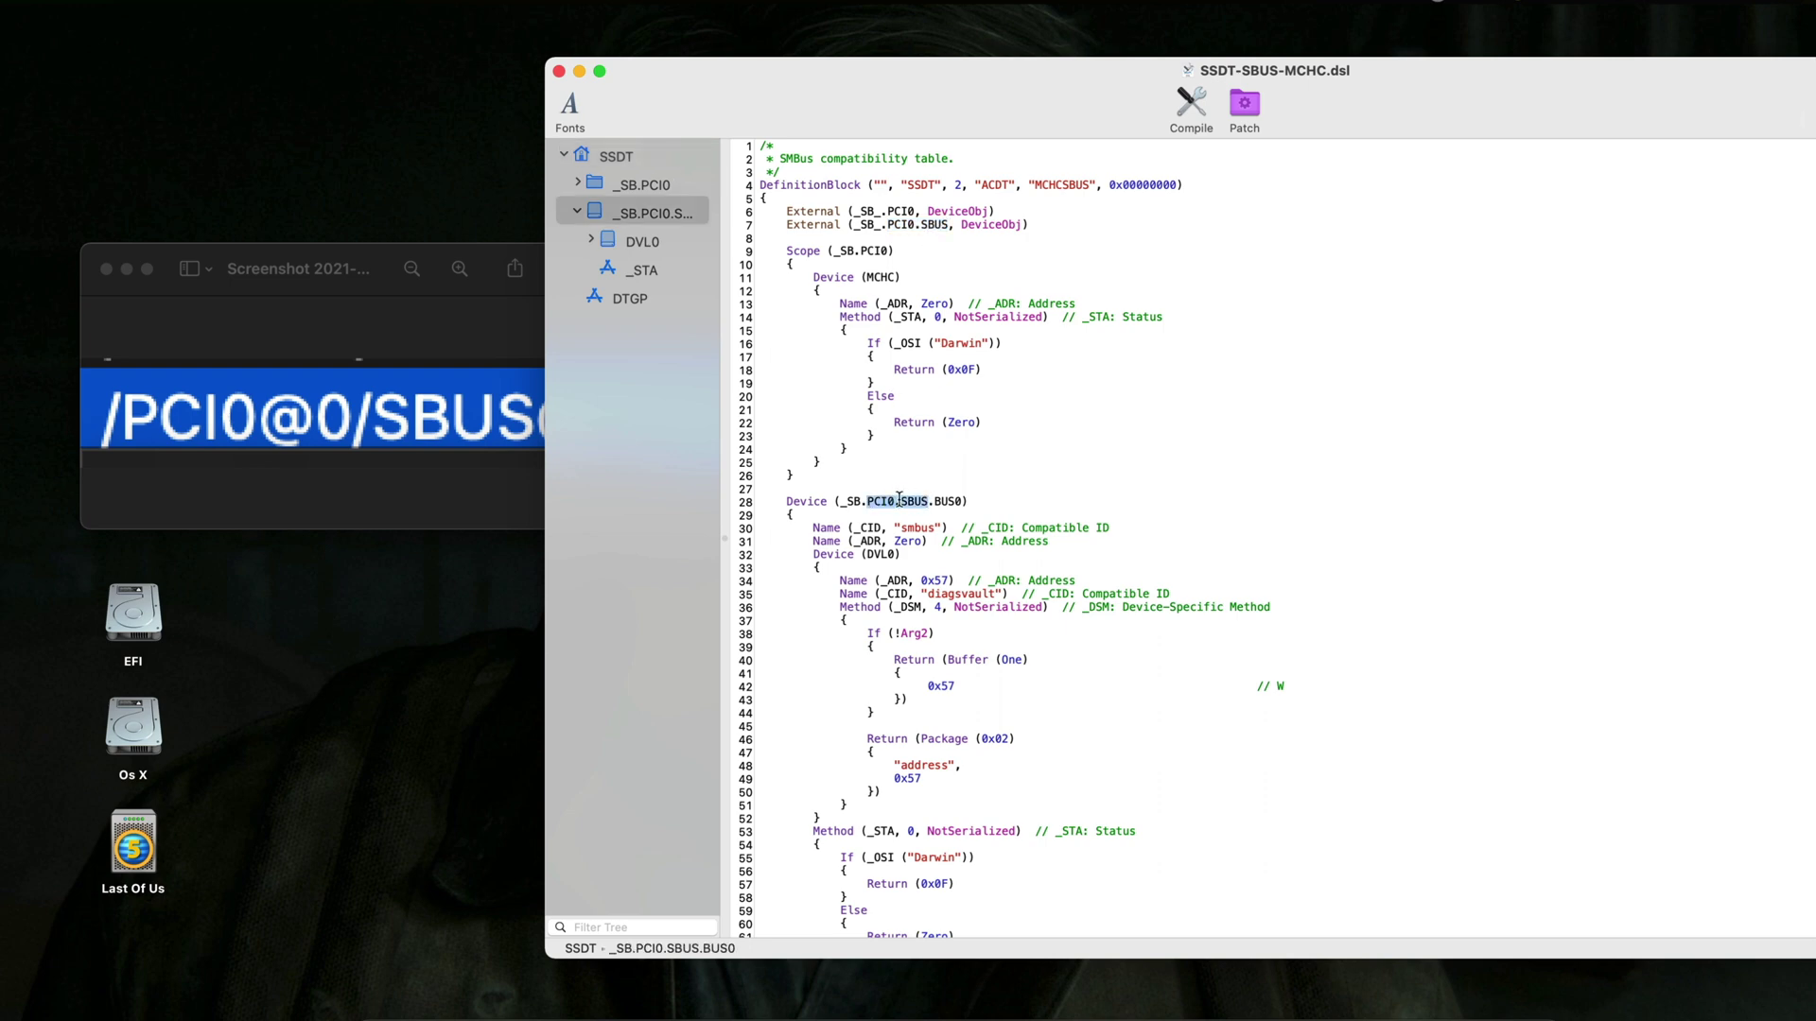
pyautogui.scroll(-5, 875, 617)
pyautogui.scroll(-1, 874, 617)
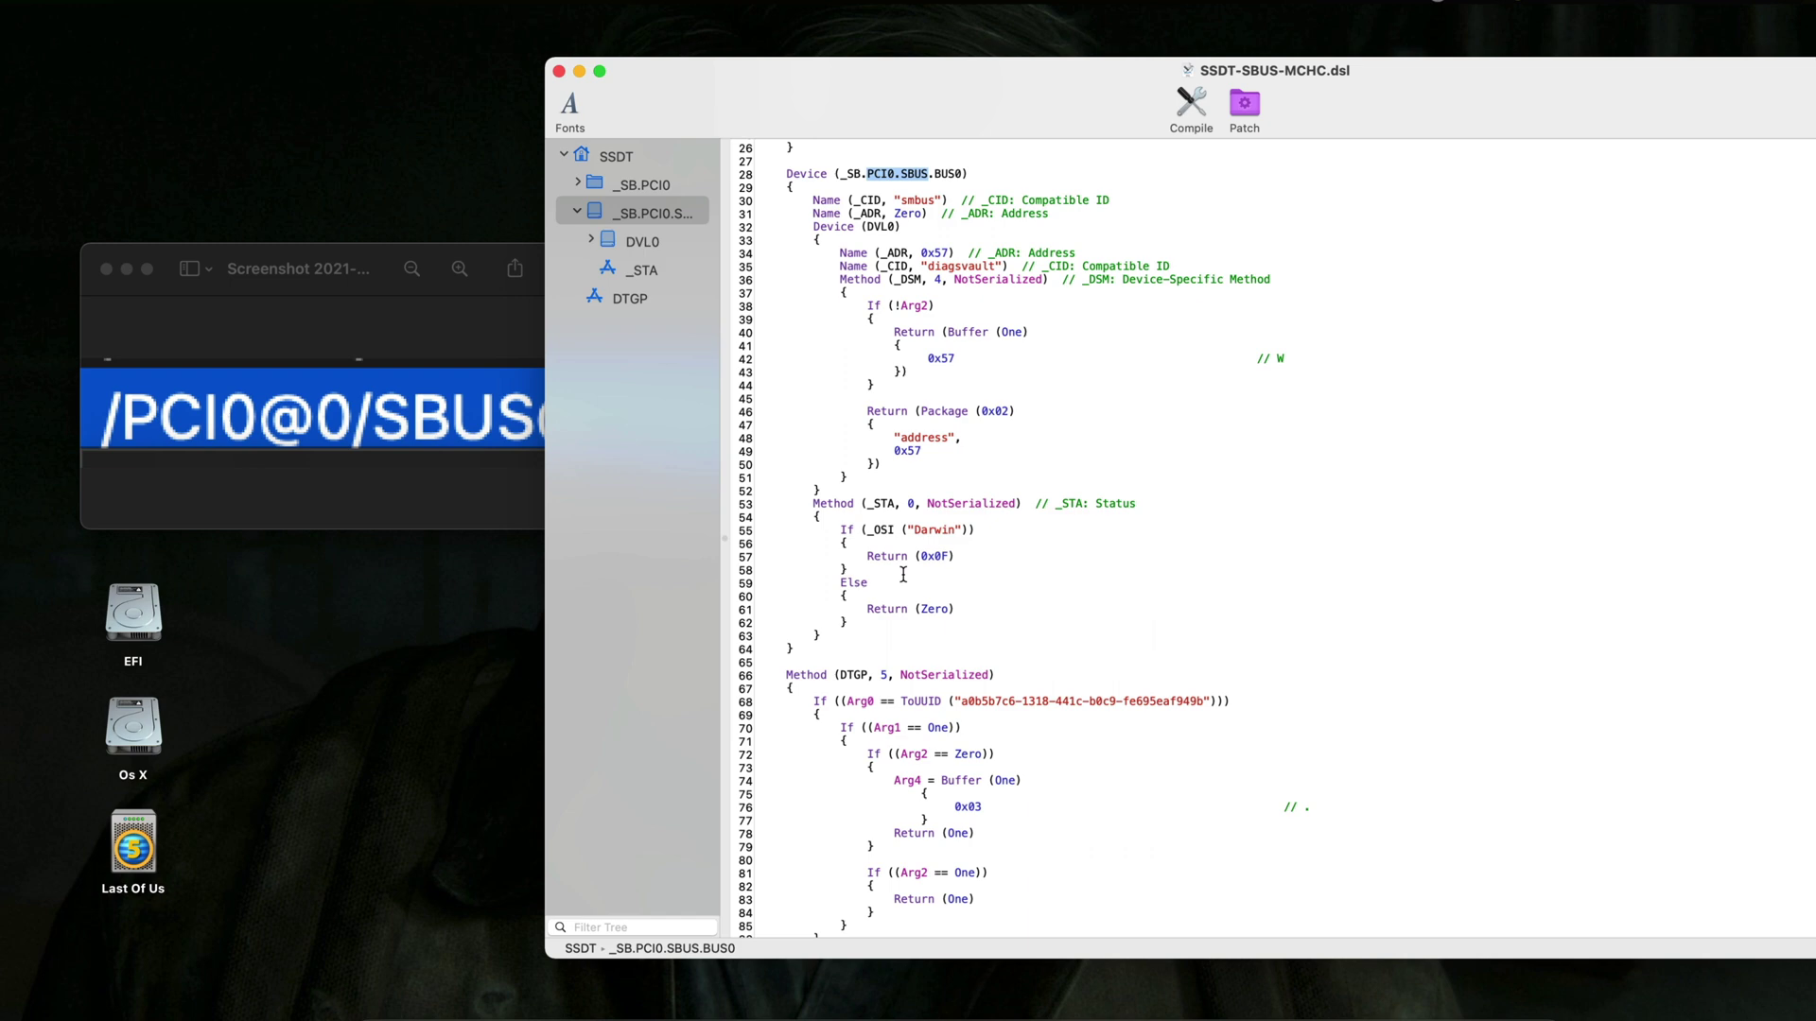
pyautogui.scroll(-3, 903, 574)
pyautogui.scroll(10, 826, 493)
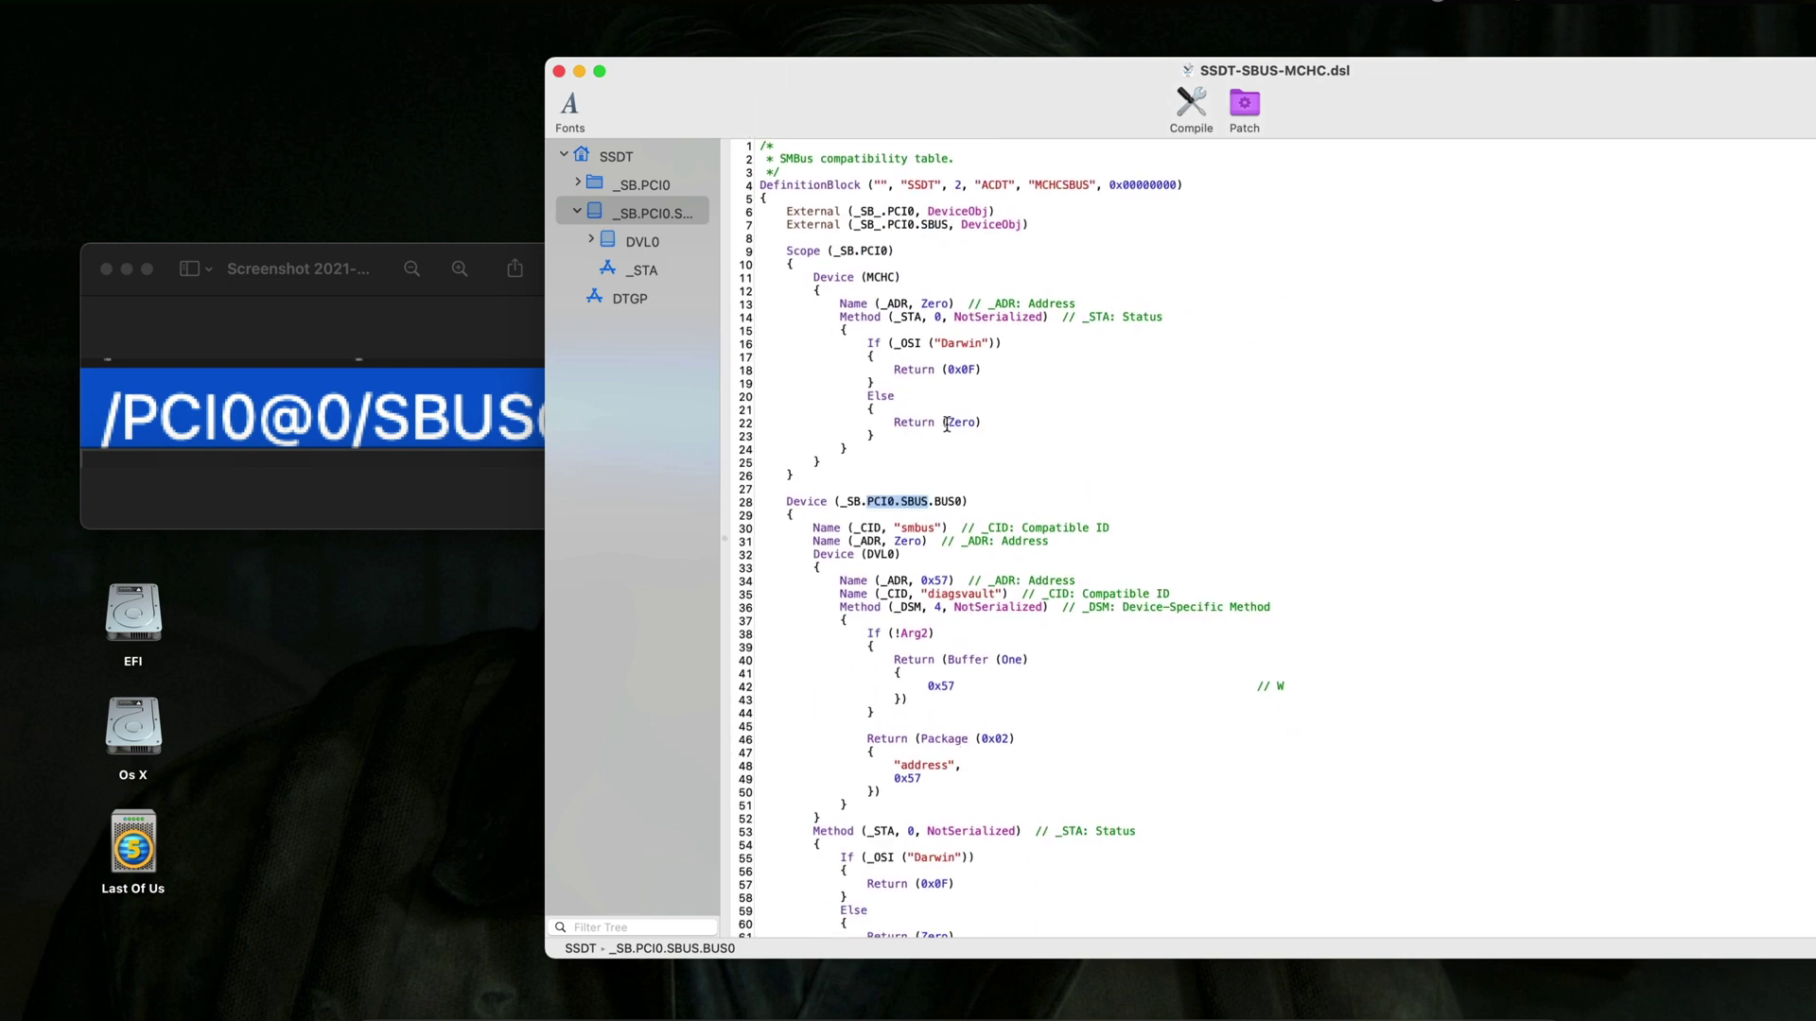
pyautogui.click(349, 376)
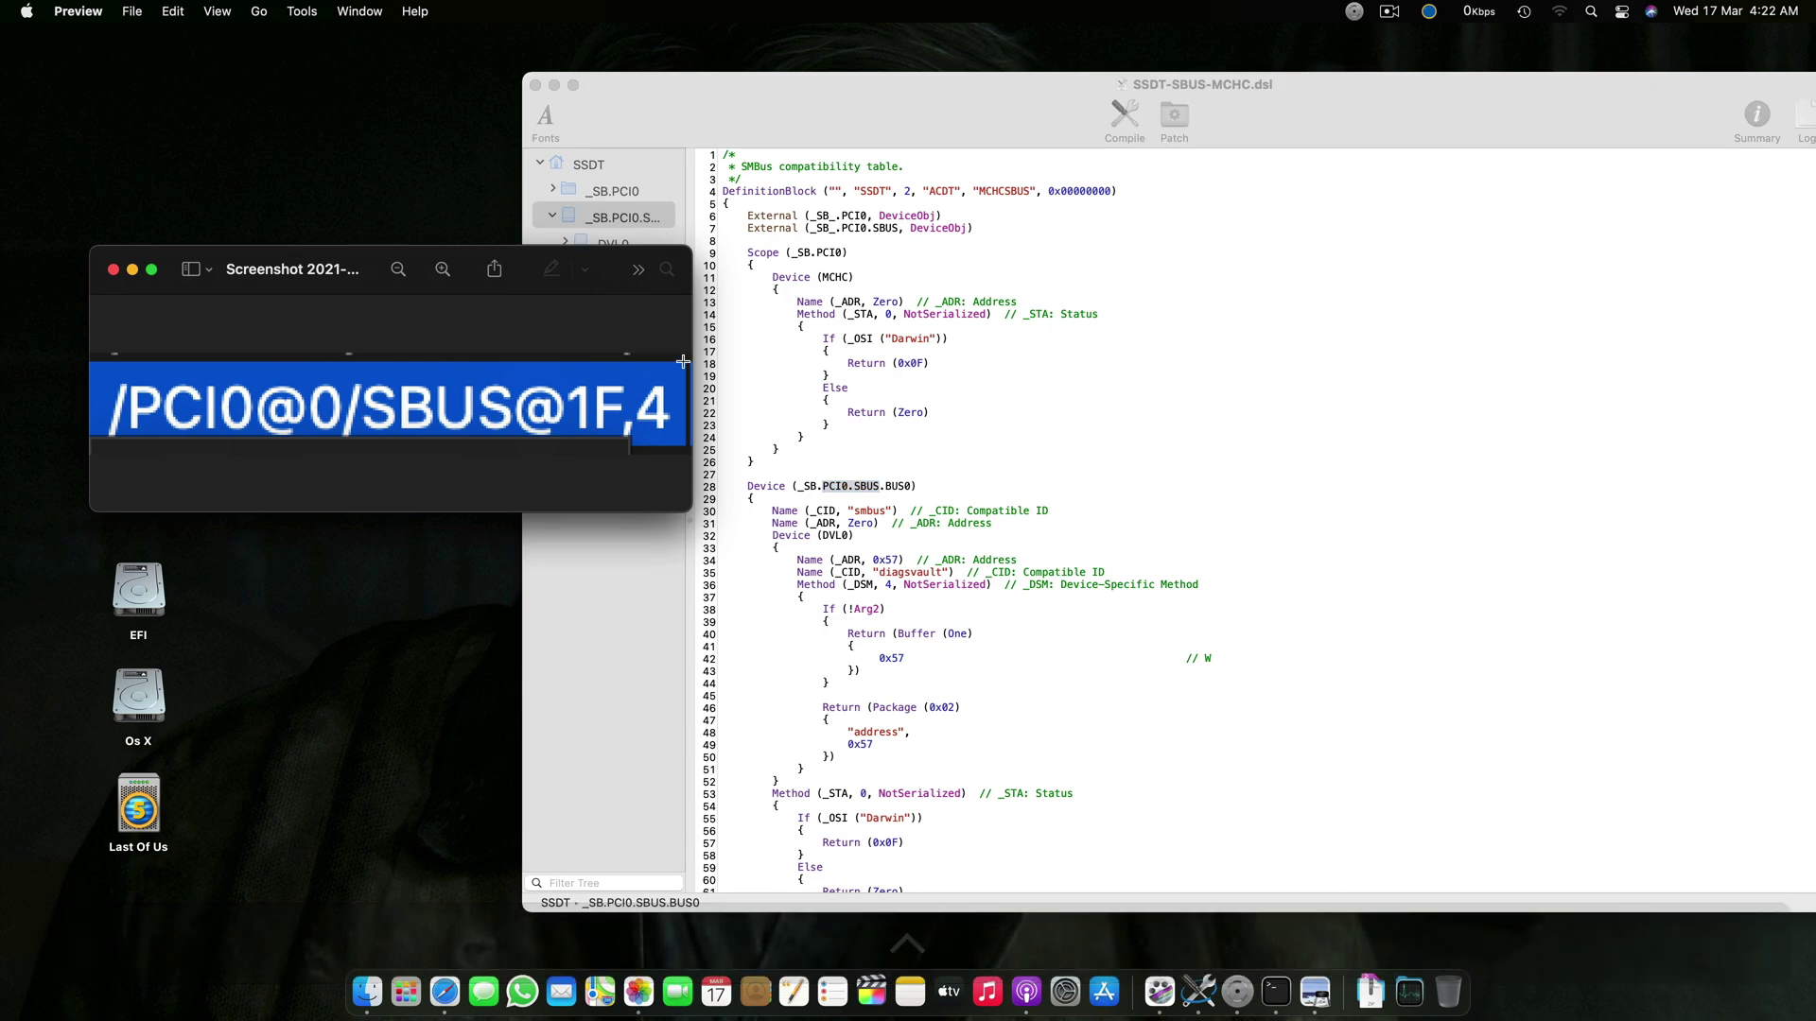
pyautogui.click(113, 273)
pyautogui.moveTo(878, 104); pyautogui.dragTo(600, 89)
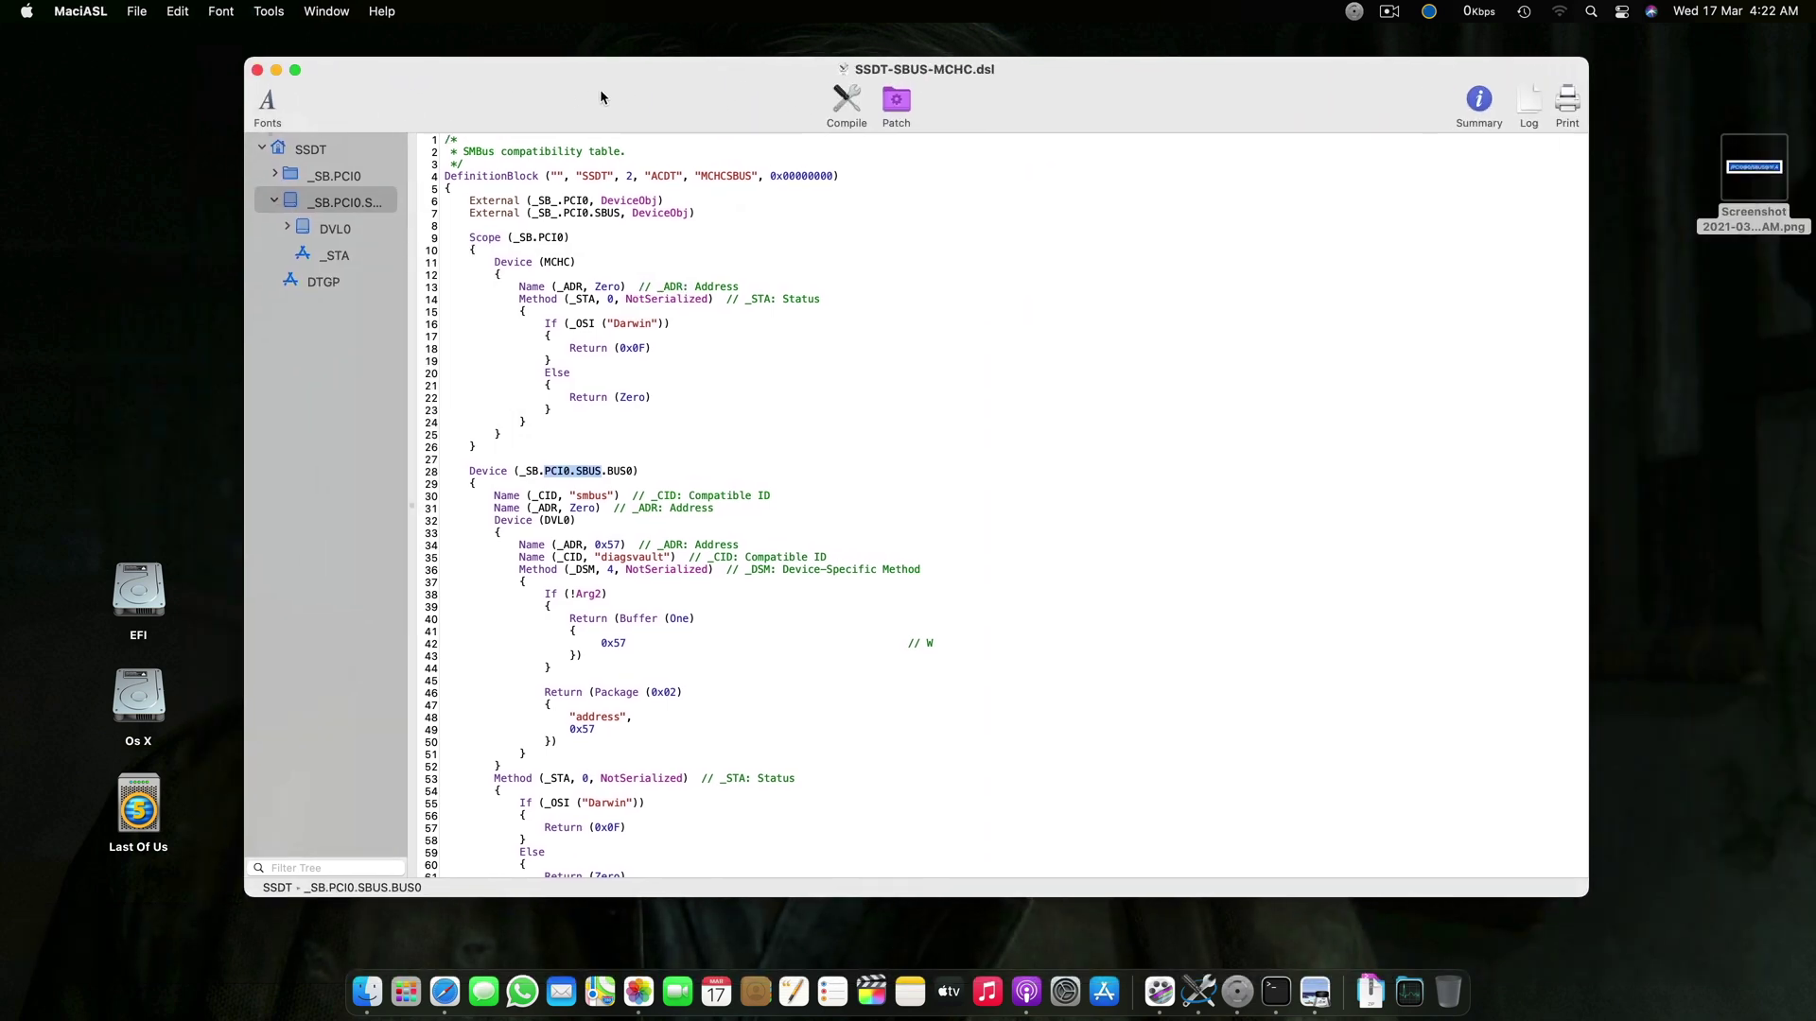
pyautogui.press('super')
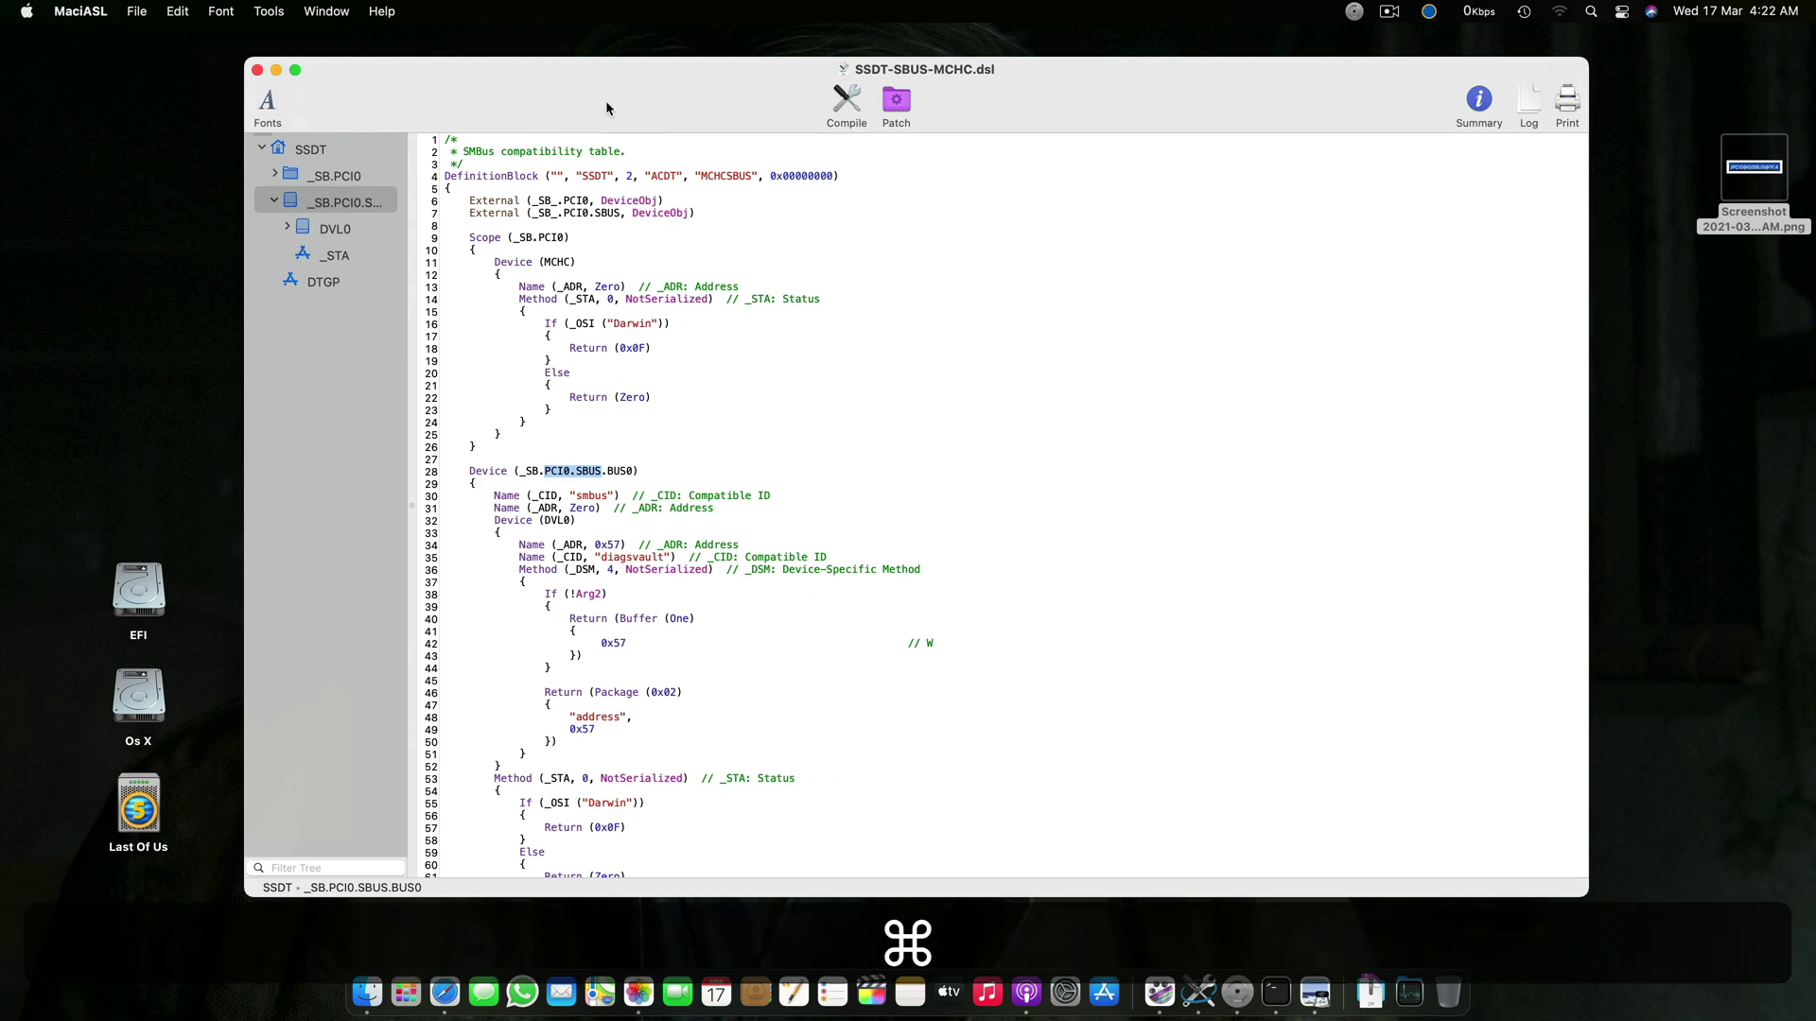
pyautogui.press('super+s')
# - Save the table as SSDT-SMBUS-Fixed in ACPI Machine Language Binary format
pyautogui.click(136, 12)
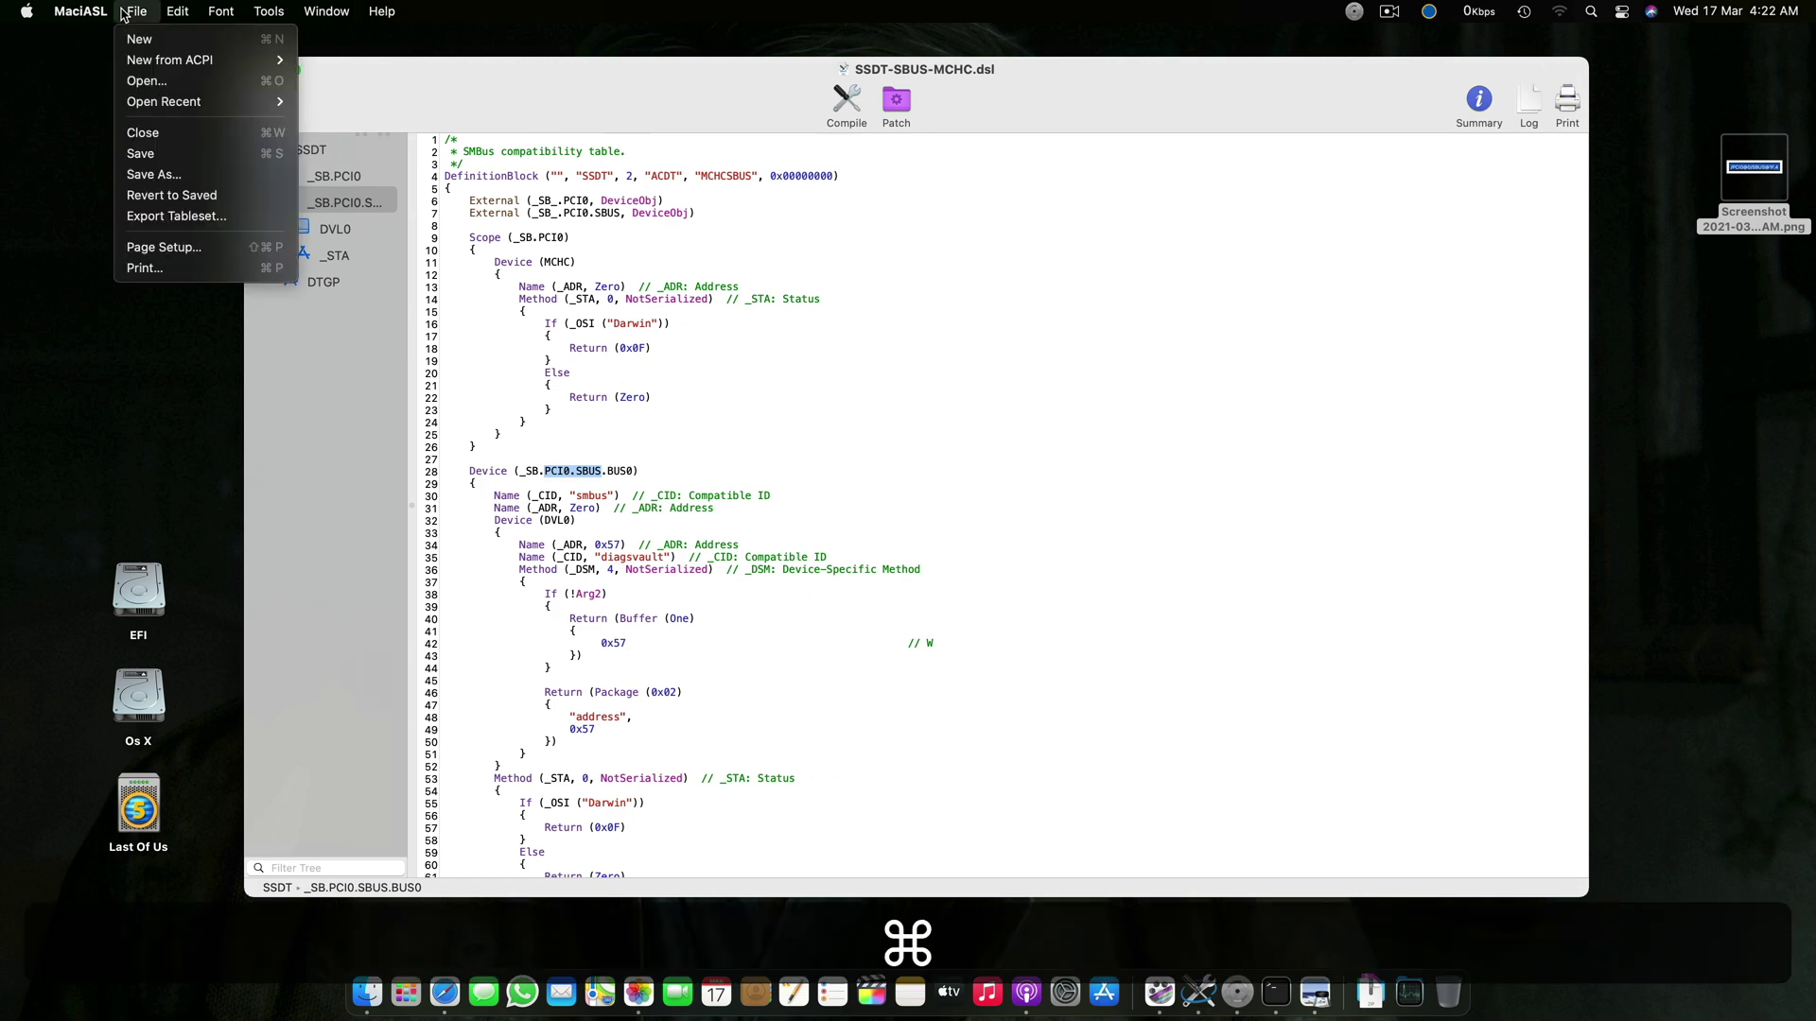
pyautogui.click(228, 176)
pyautogui.click(925, 388)
pyautogui.press('shift')
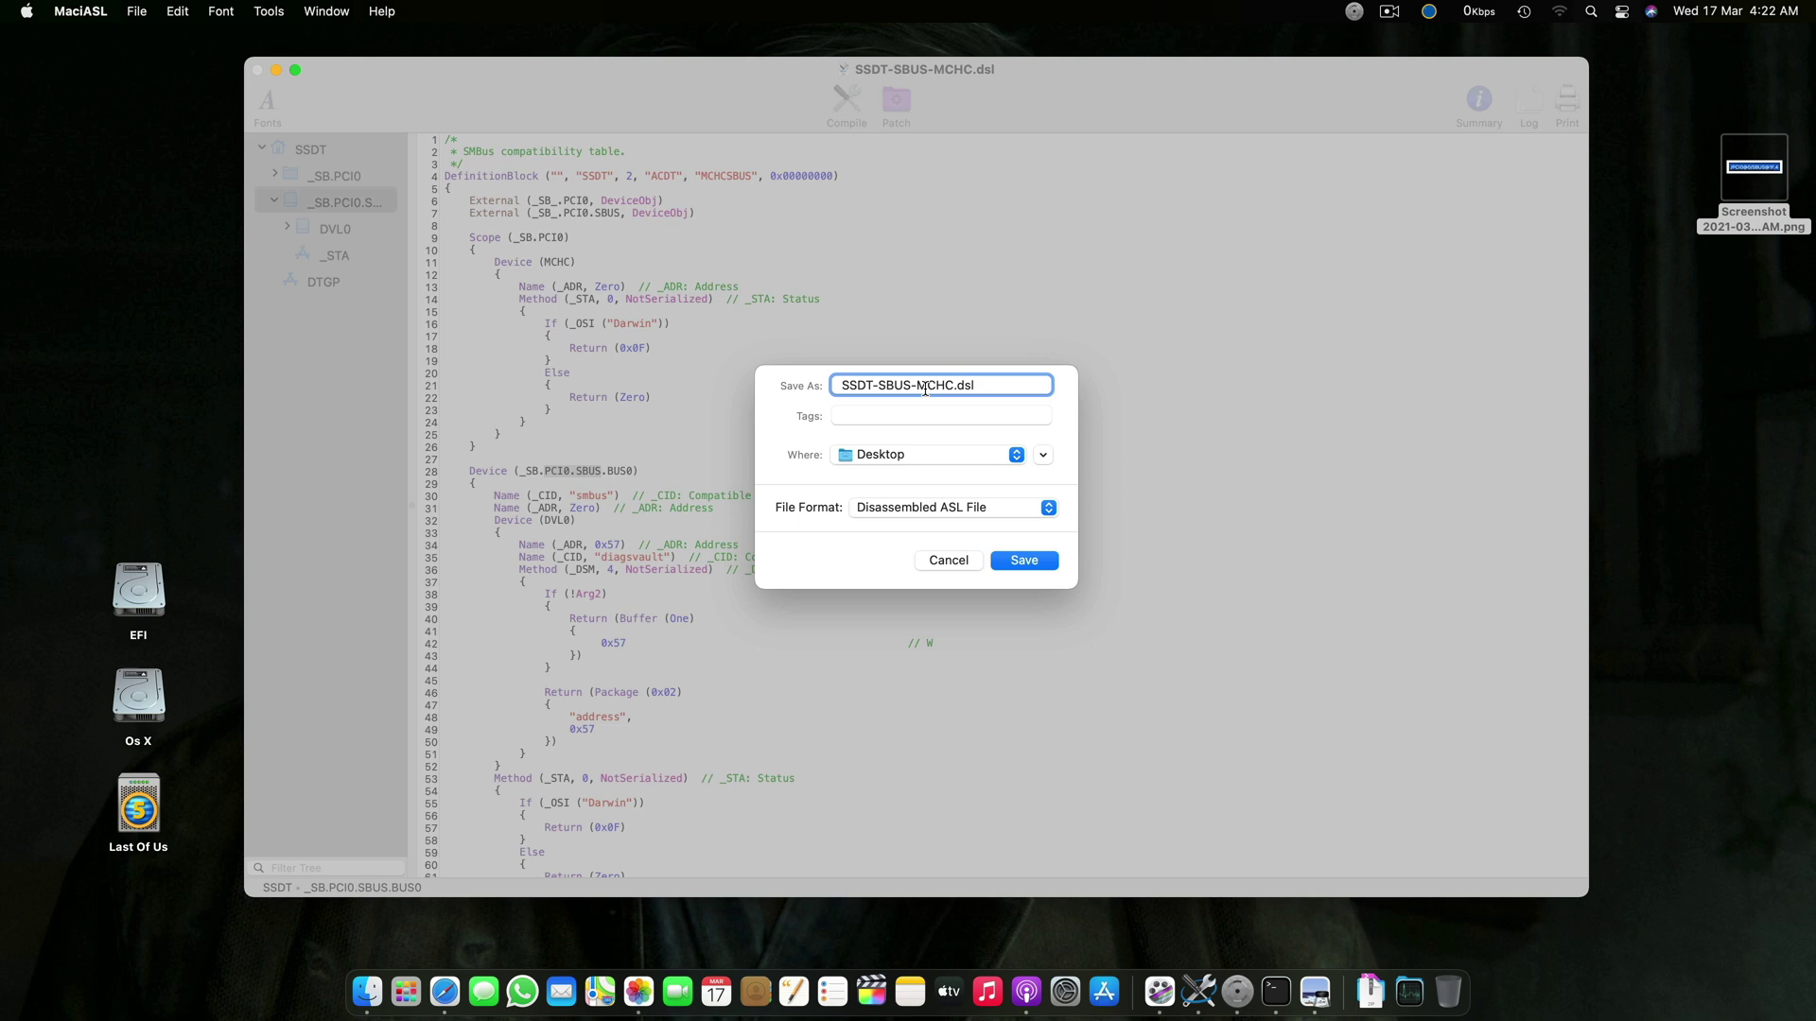
pyautogui.moveTo(917, 387); pyautogui.dragTo(953, 388)
pyautogui.write('Fix')
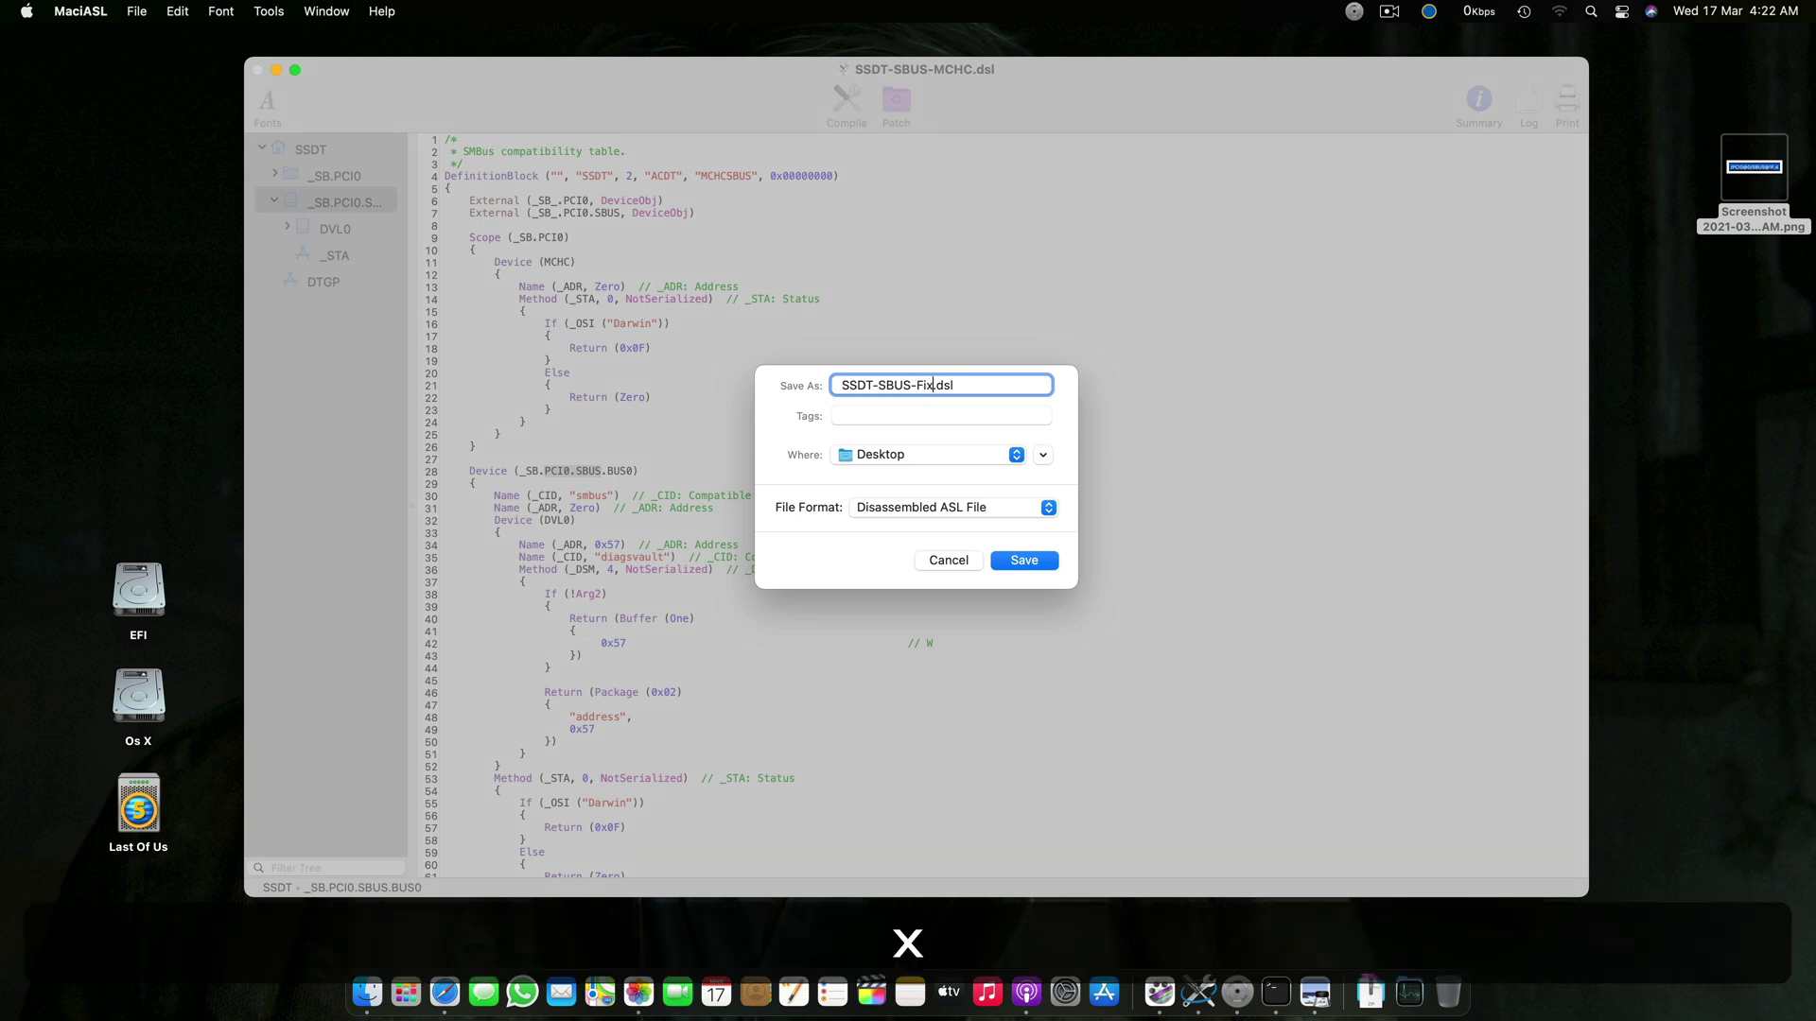
pyautogui.write('ed')
pyautogui.press('Left')
pyautogui.press('Left')
pyautogui.write('M')
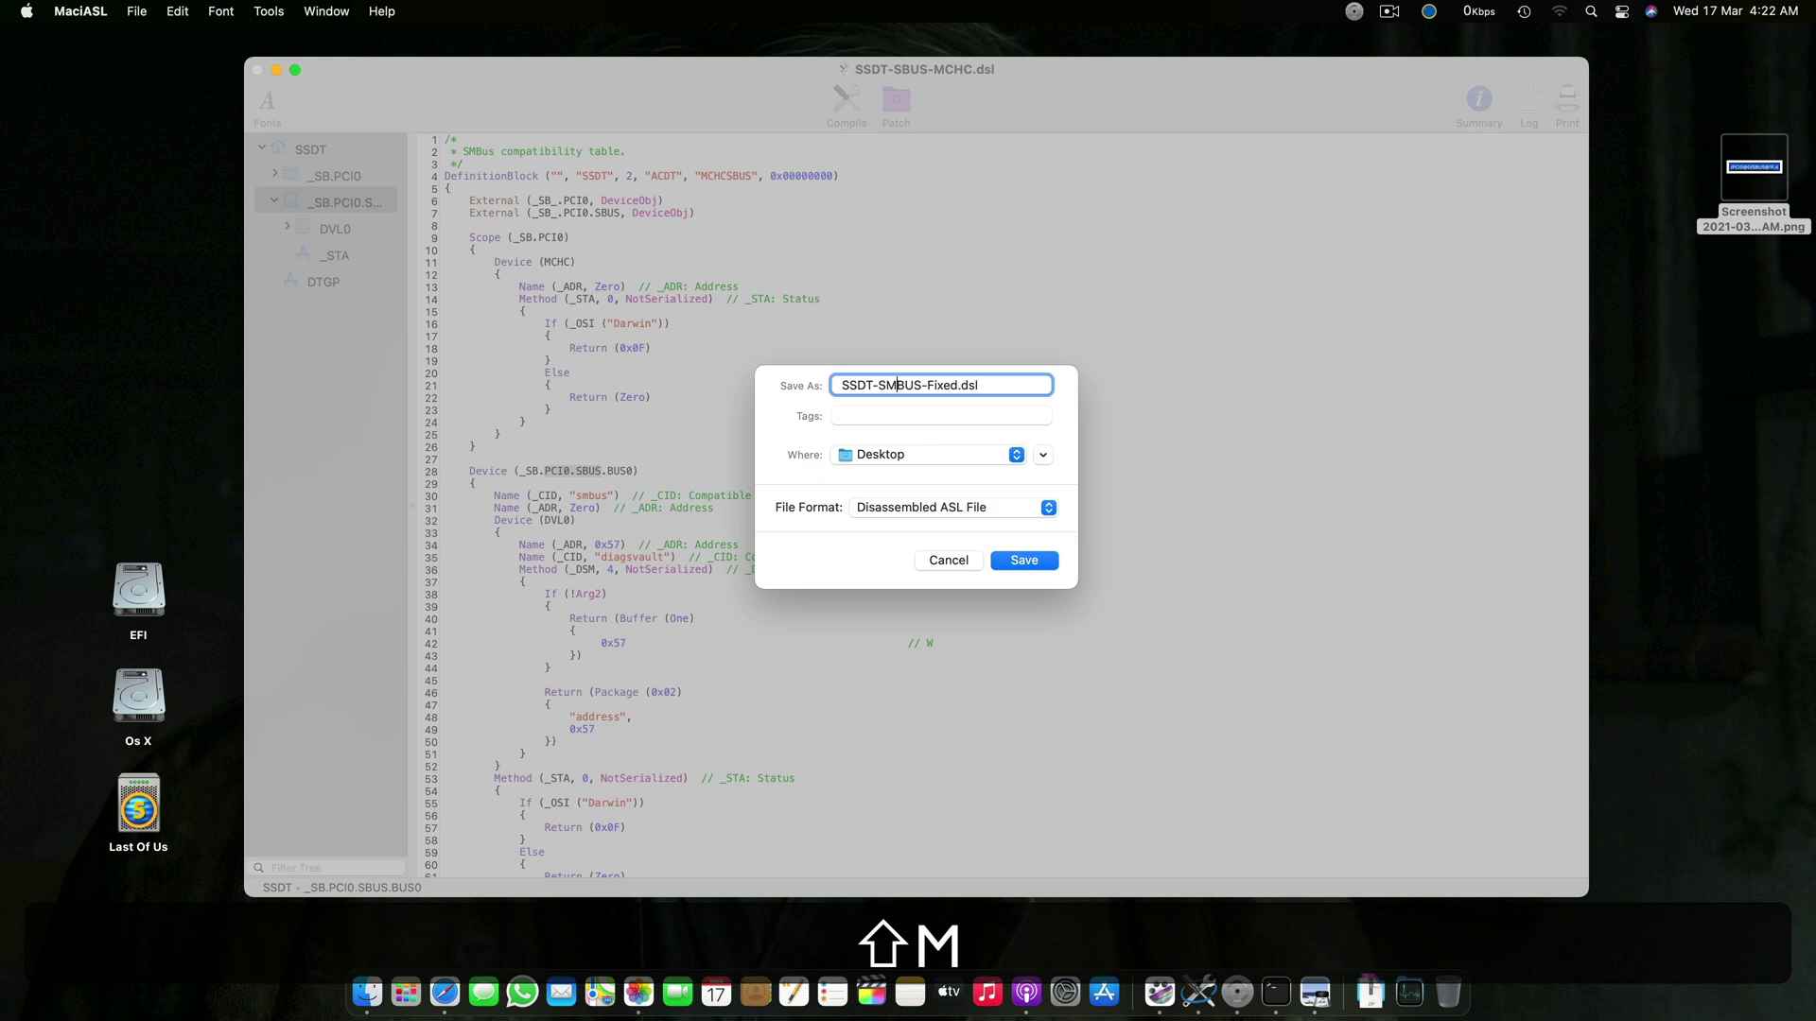
pyautogui.click(951, 508)
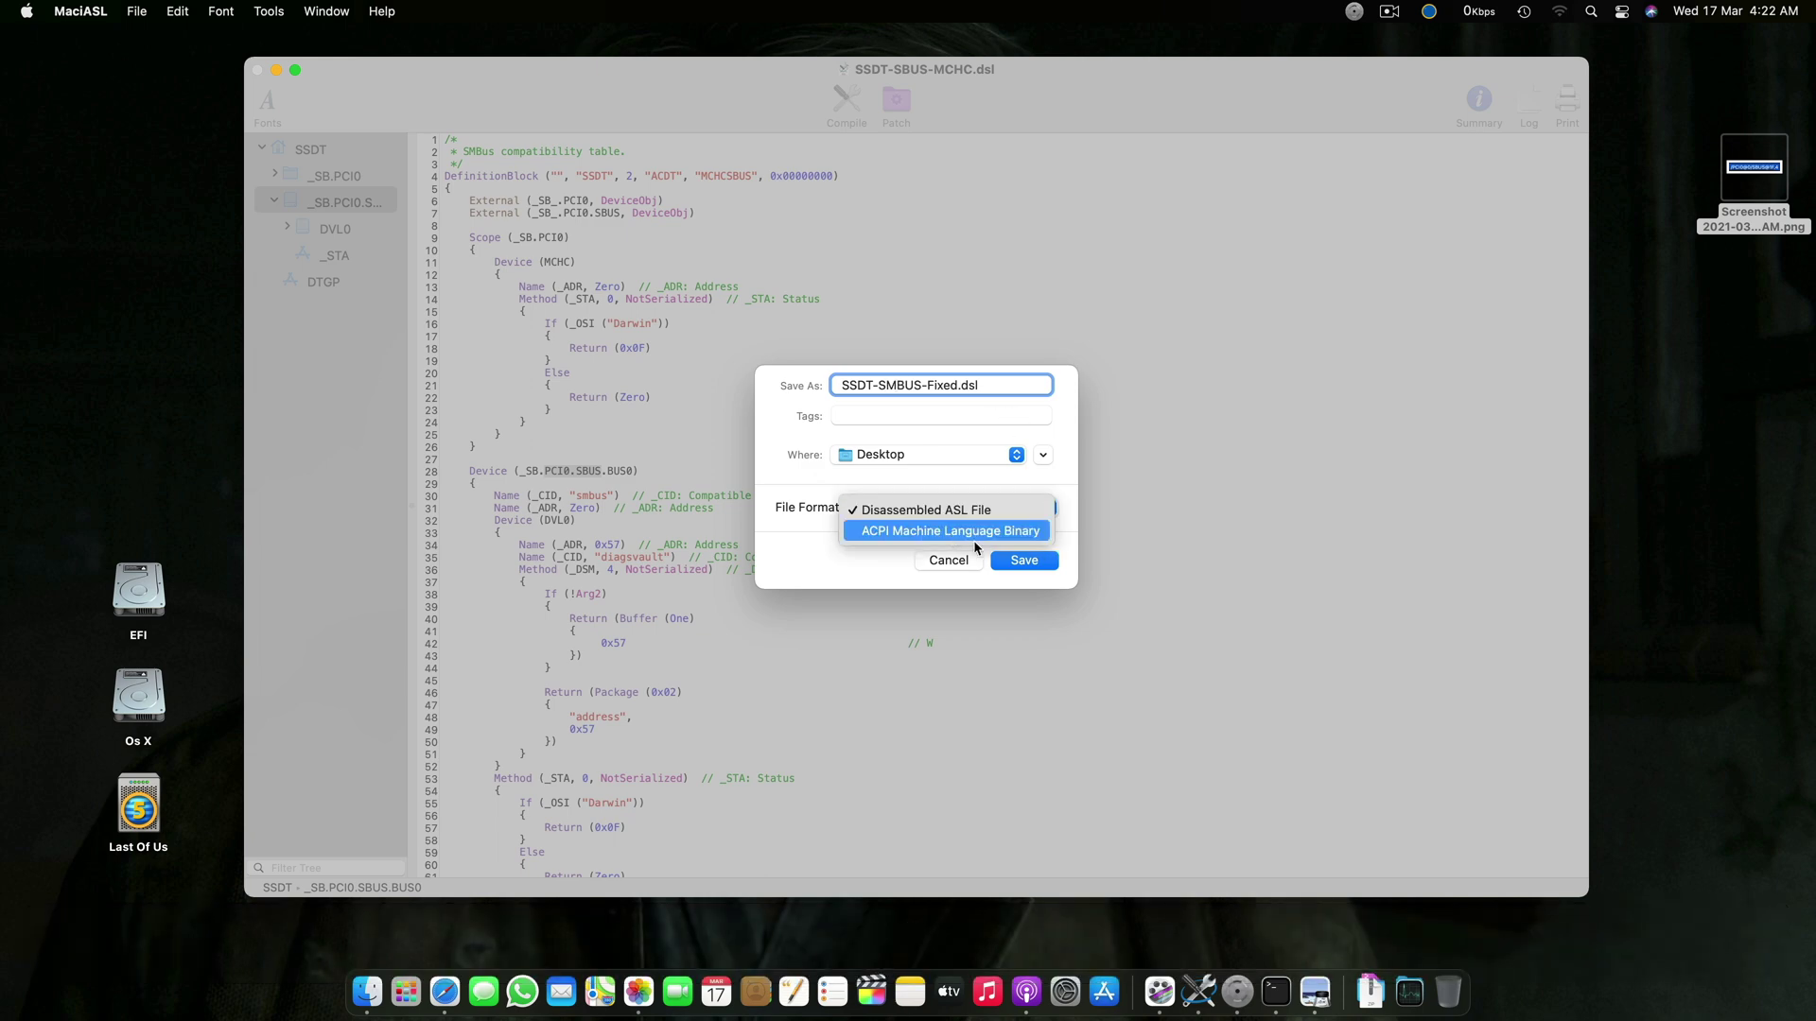
pyautogui.click(974, 531)
pyautogui.click(1025, 560)
pyautogui.moveTo(489, 82); pyautogui.dragTo(479, 82)
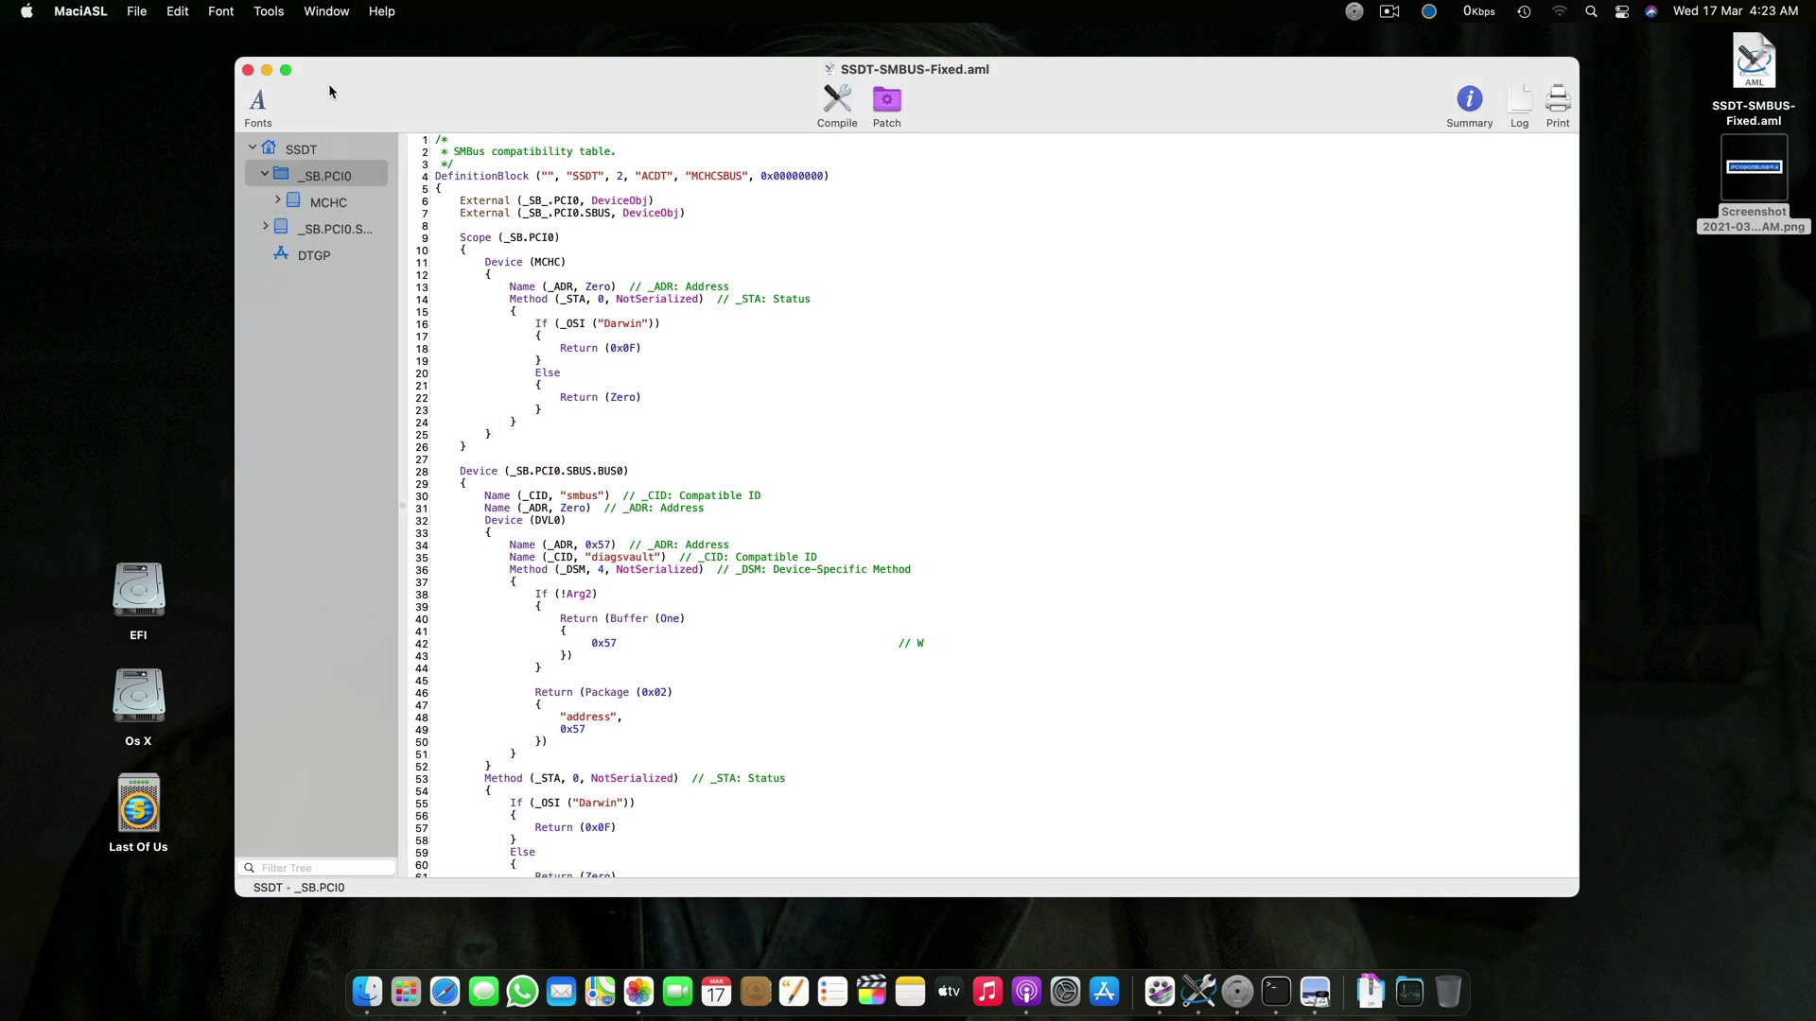
# - Quit MaciASL and open the EFI volume's EFI/OC/ACPI folder
pyautogui.press('super')
pyautogui.press('super+q')
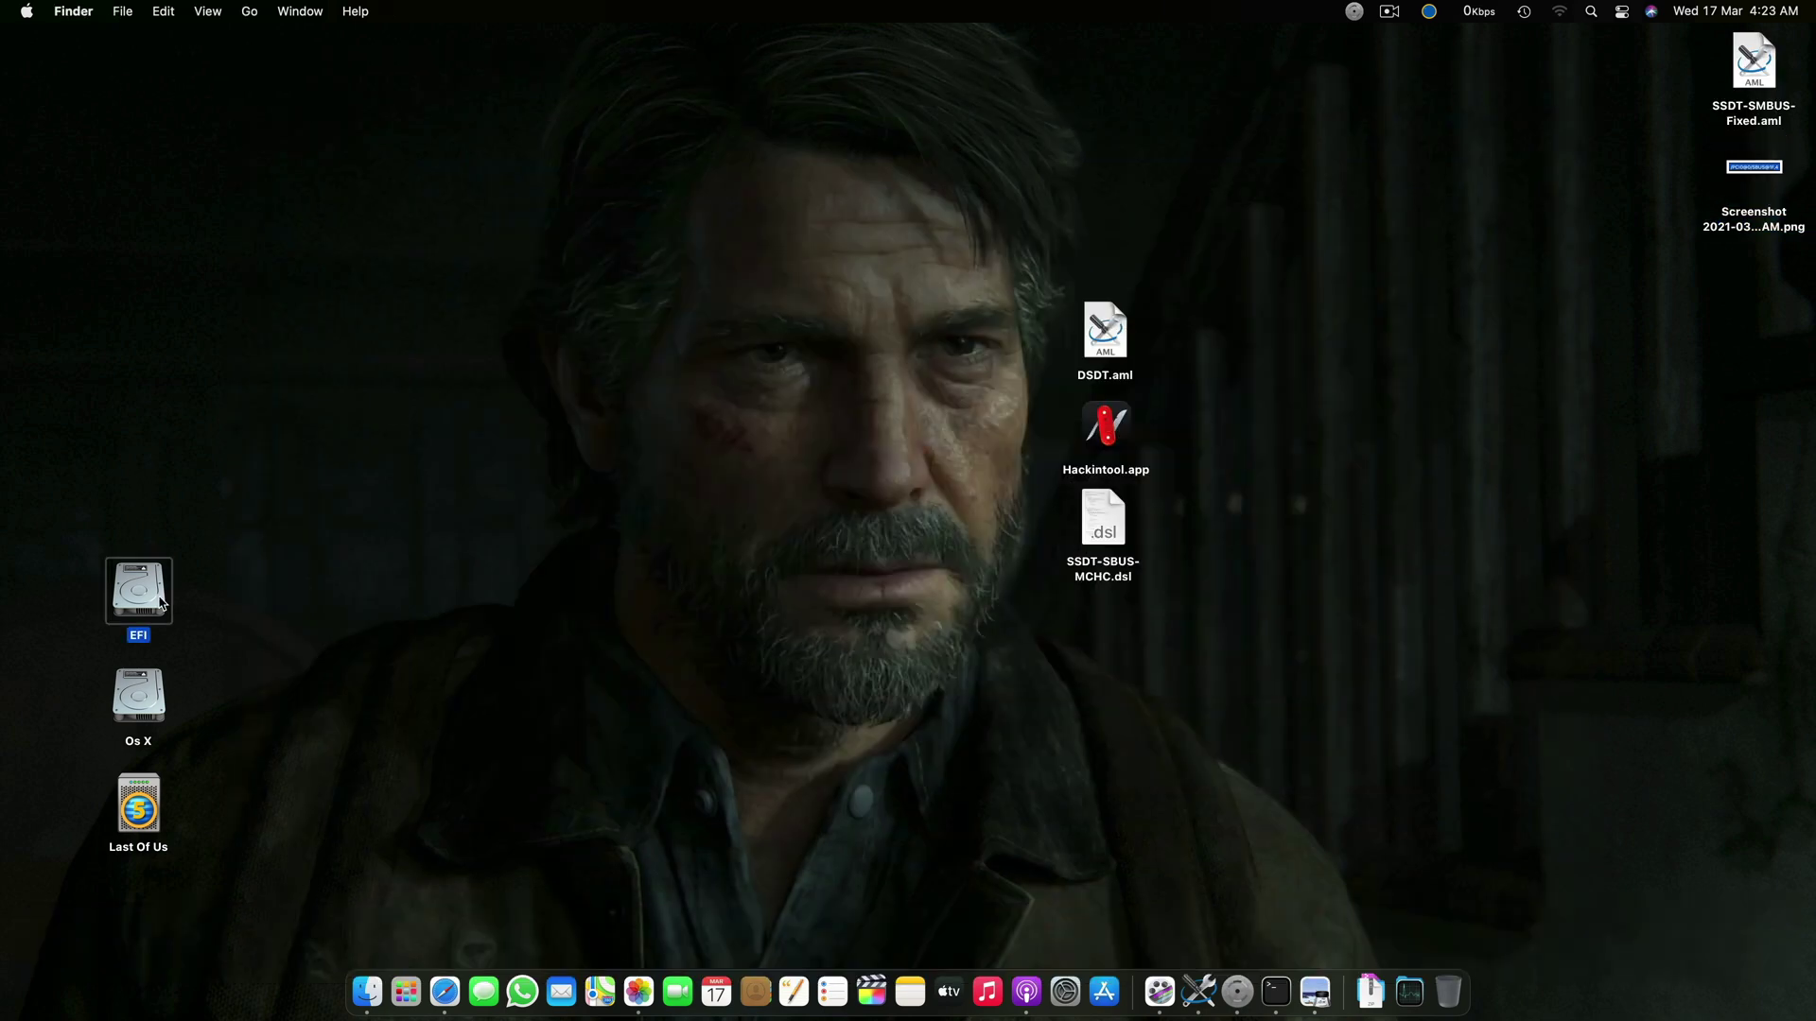
pyautogui.press('super+o')
pyautogui.doubleClick(899, 286)
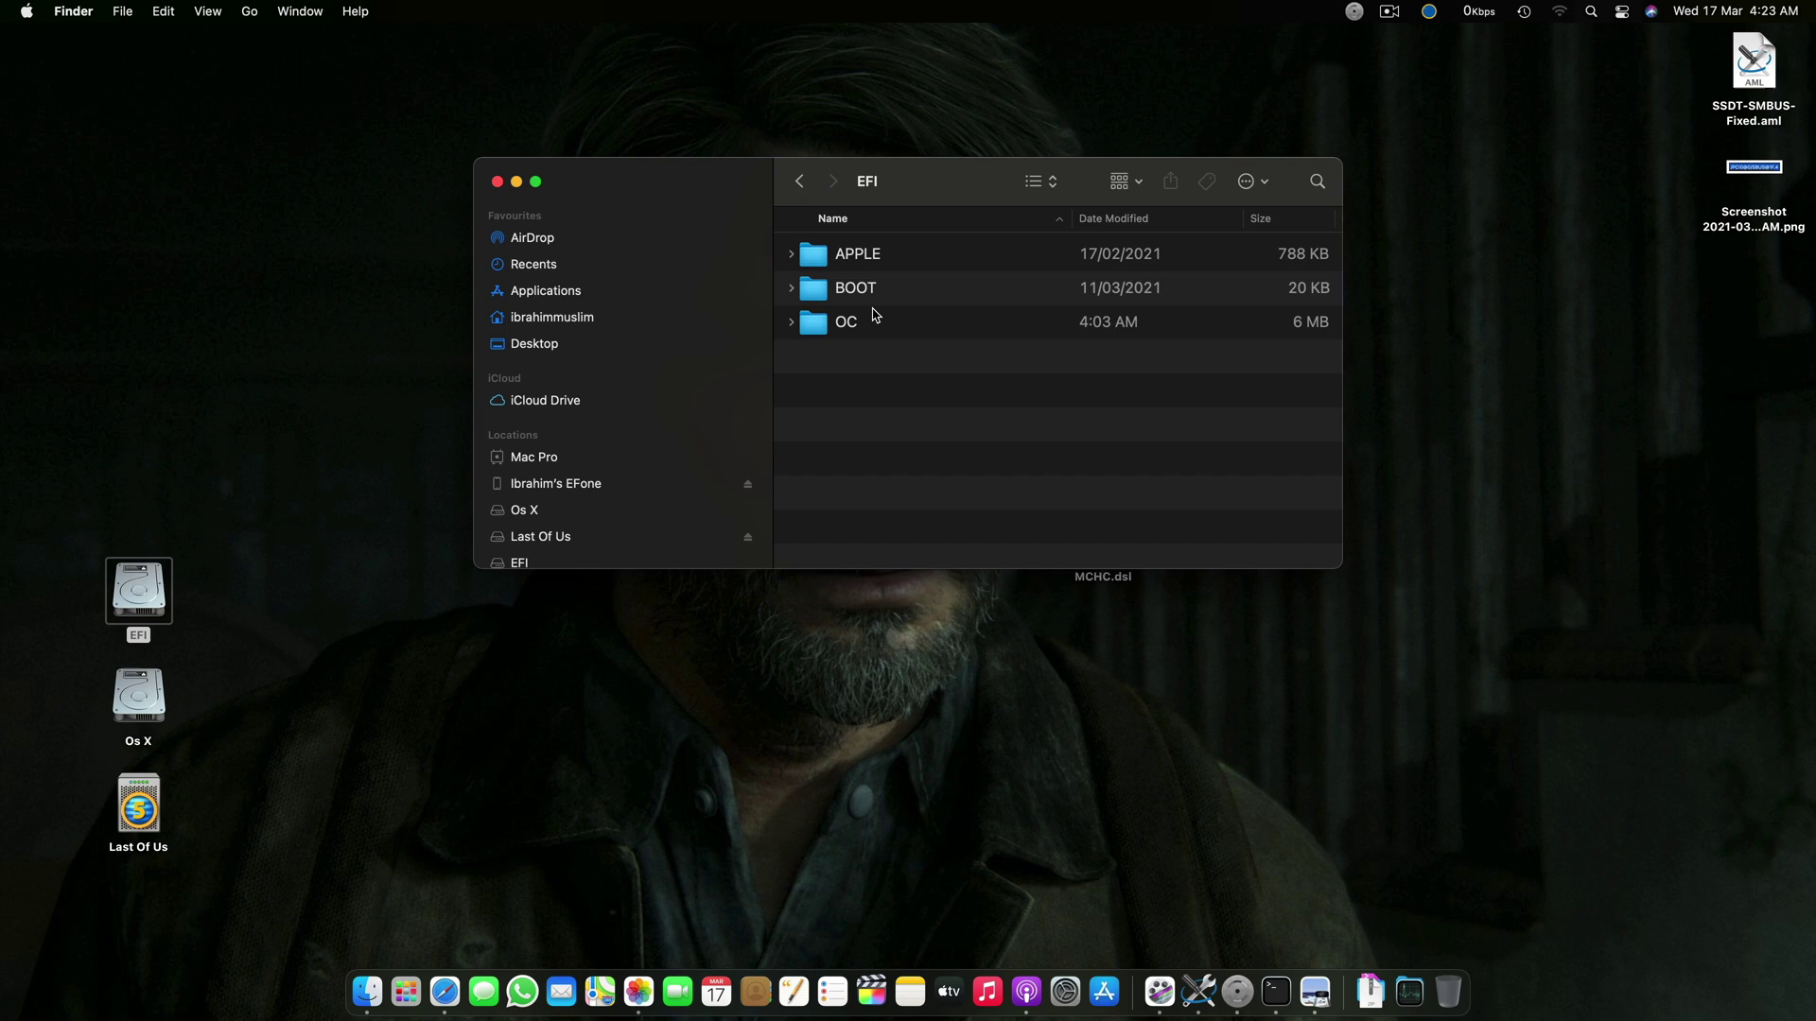
pyautogui.doubleClick(872, 322)
pyautogui.doubleClick(851, 253)
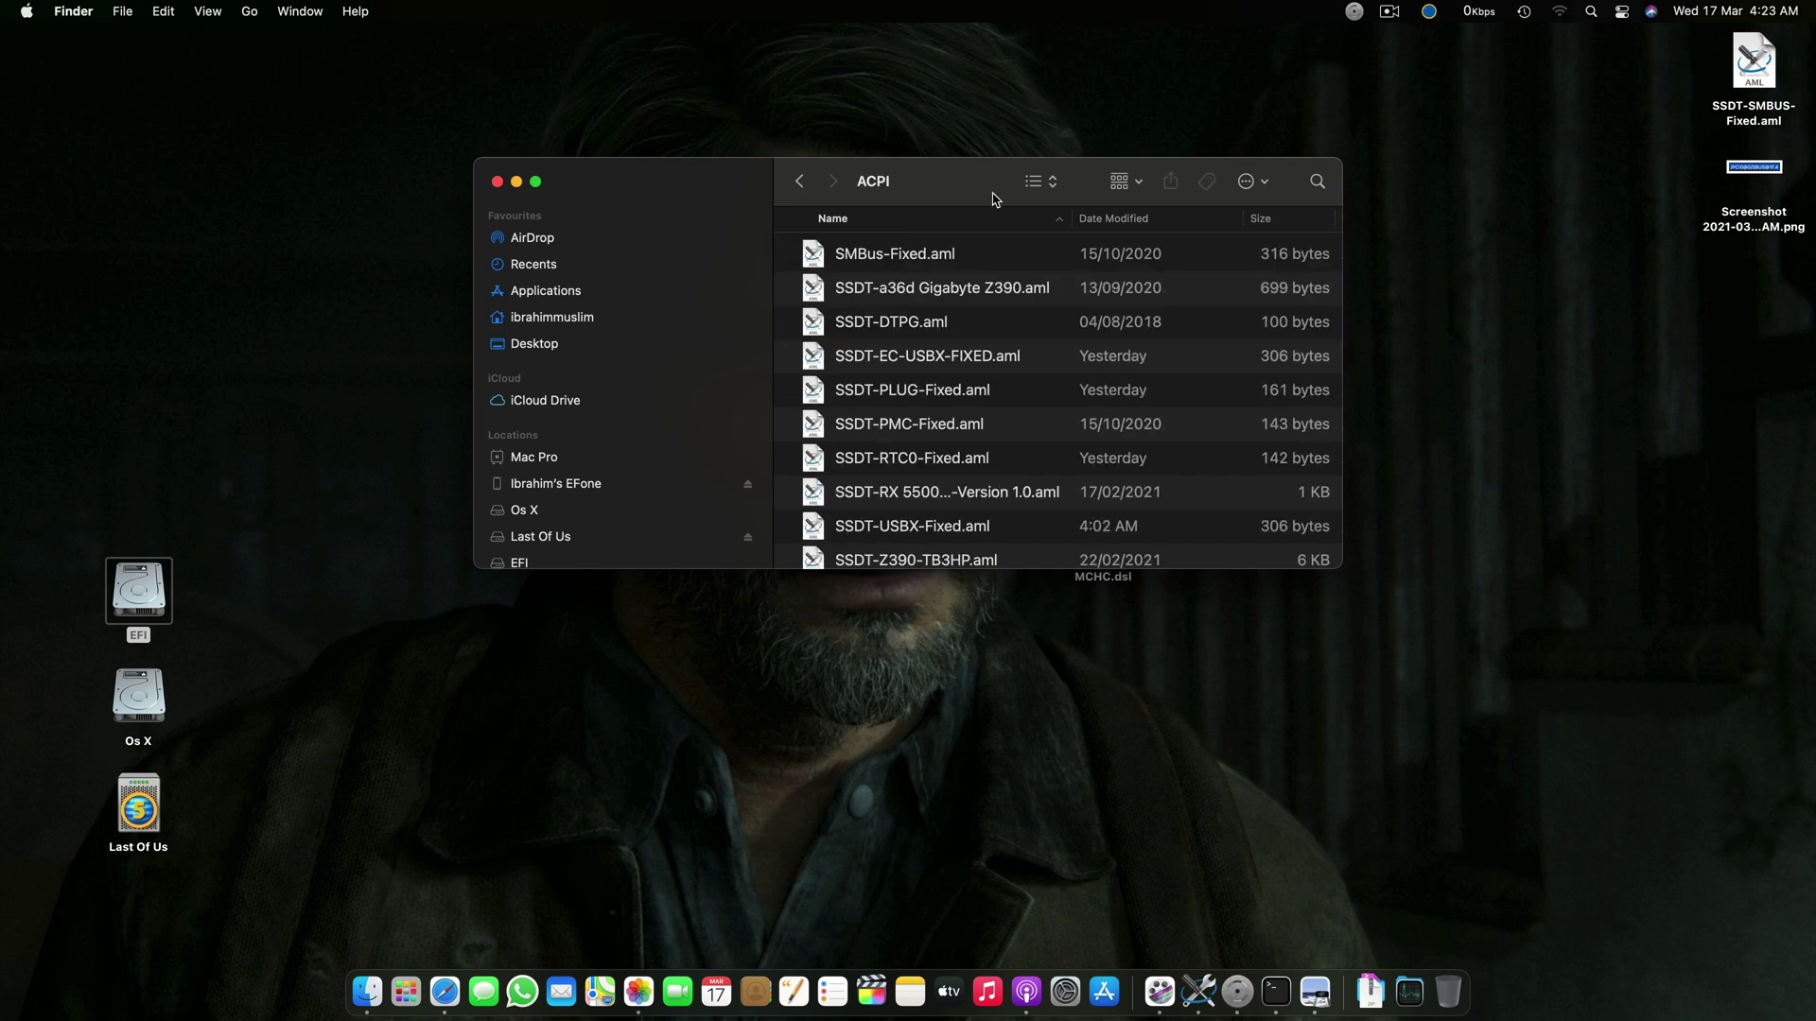
pyautogui.moveTo(912, 172); pyautogui.dragTo(590, 169)
# - Copy SSDT-SBUS-MCHC.dsl from the desktop into ACPI, then return to the OC folder
pyautogui.moveTo(1103, 521); pyautogui.dragTo(662, 352)
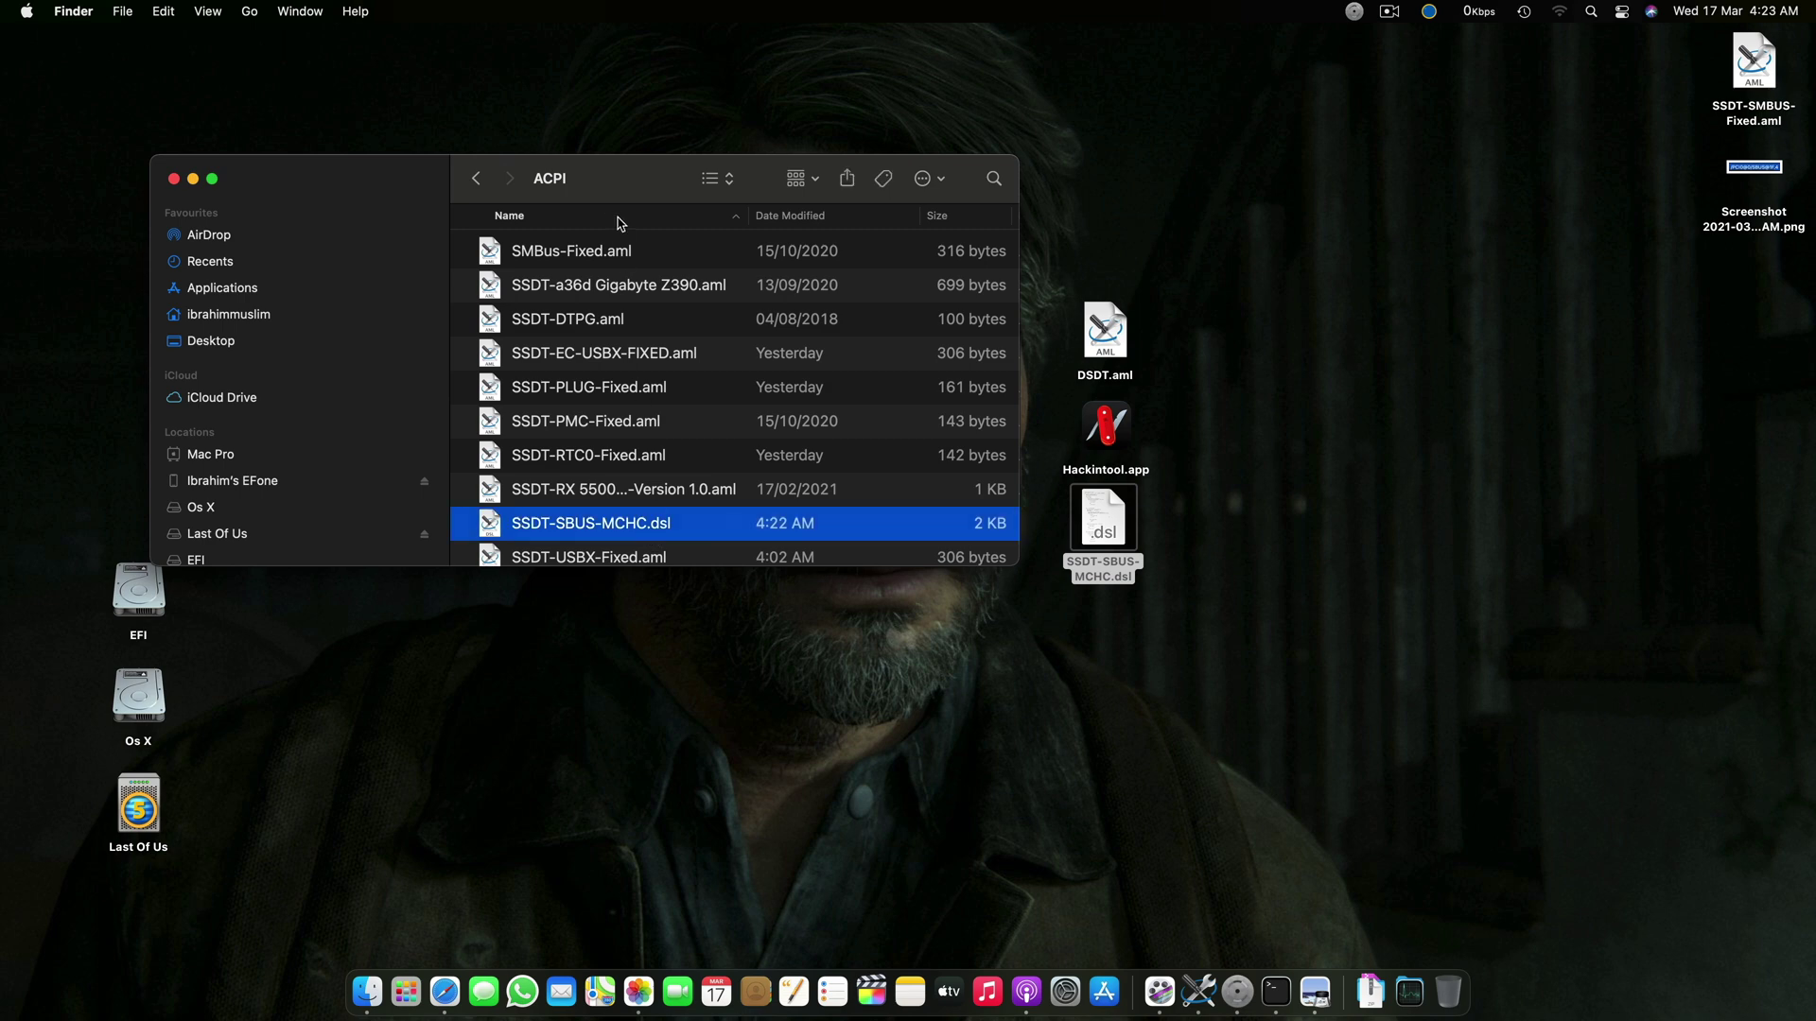
pyautogui.click(561, 257)
pyautogui.click(649, 524)
pyautogui.click(476, 178)
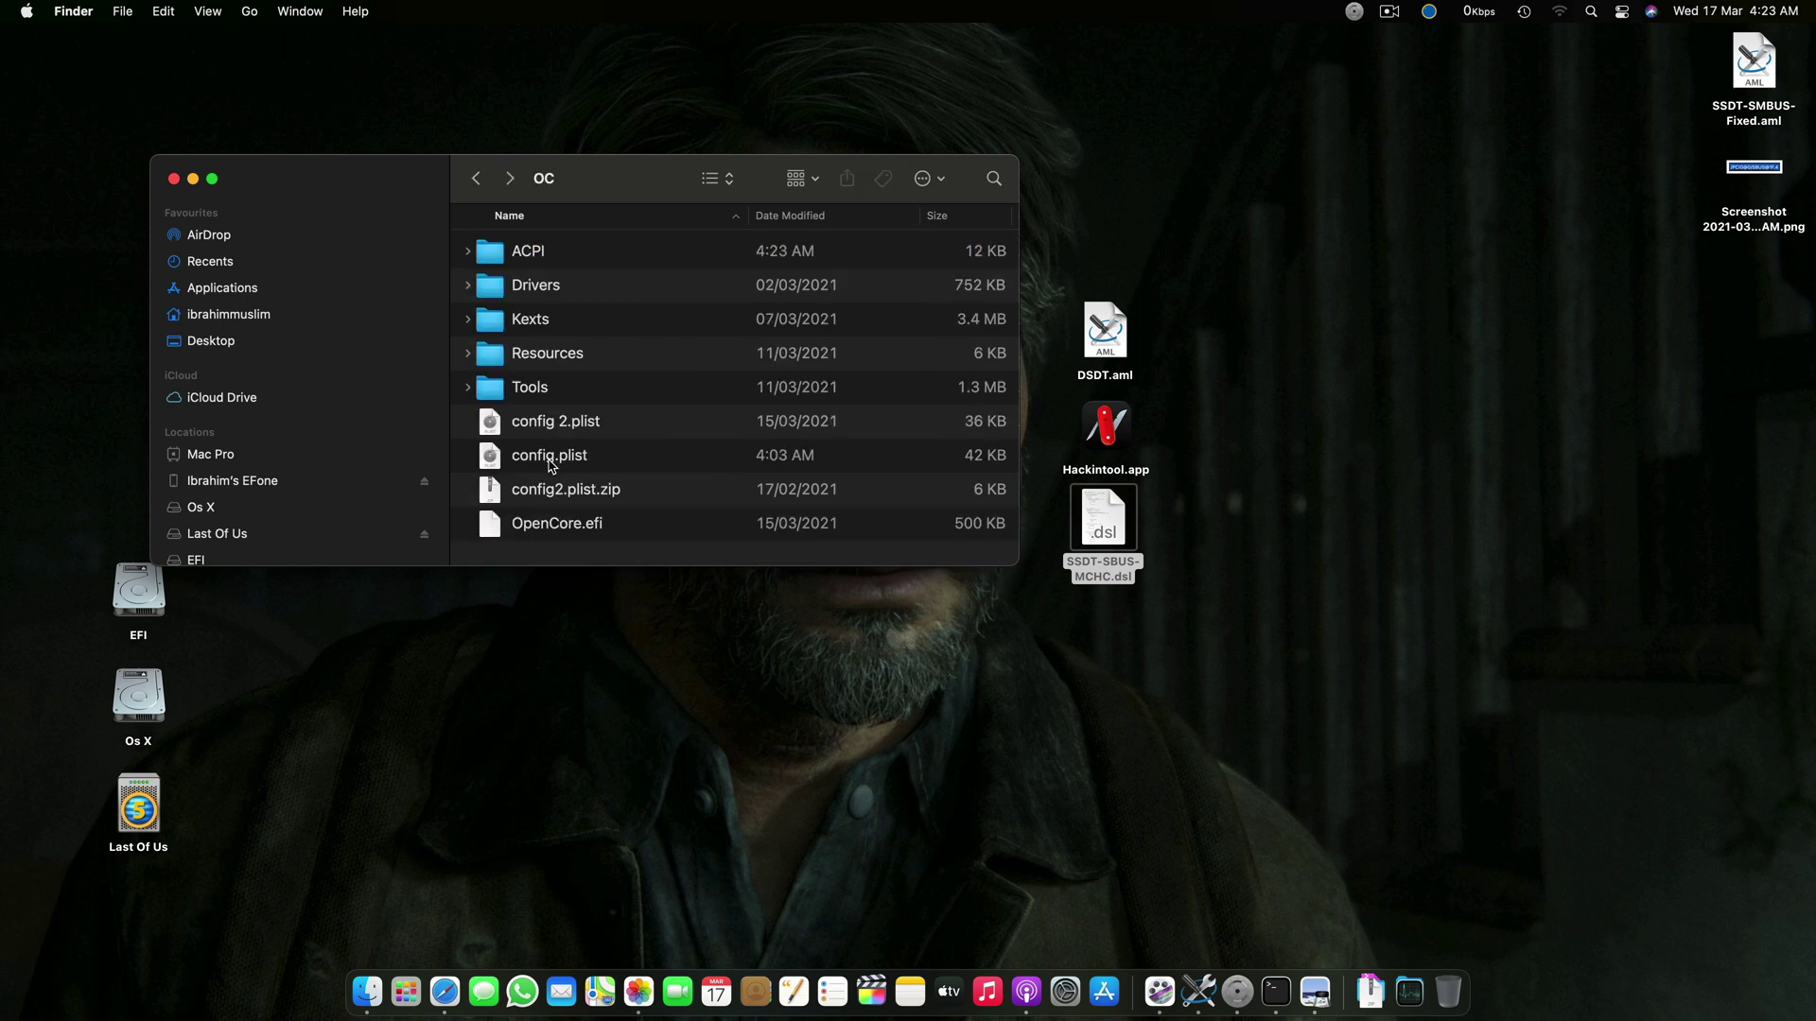
# - Open config.plist in OpenCore Configurator
pyautogui.doubleClick(537, 462)
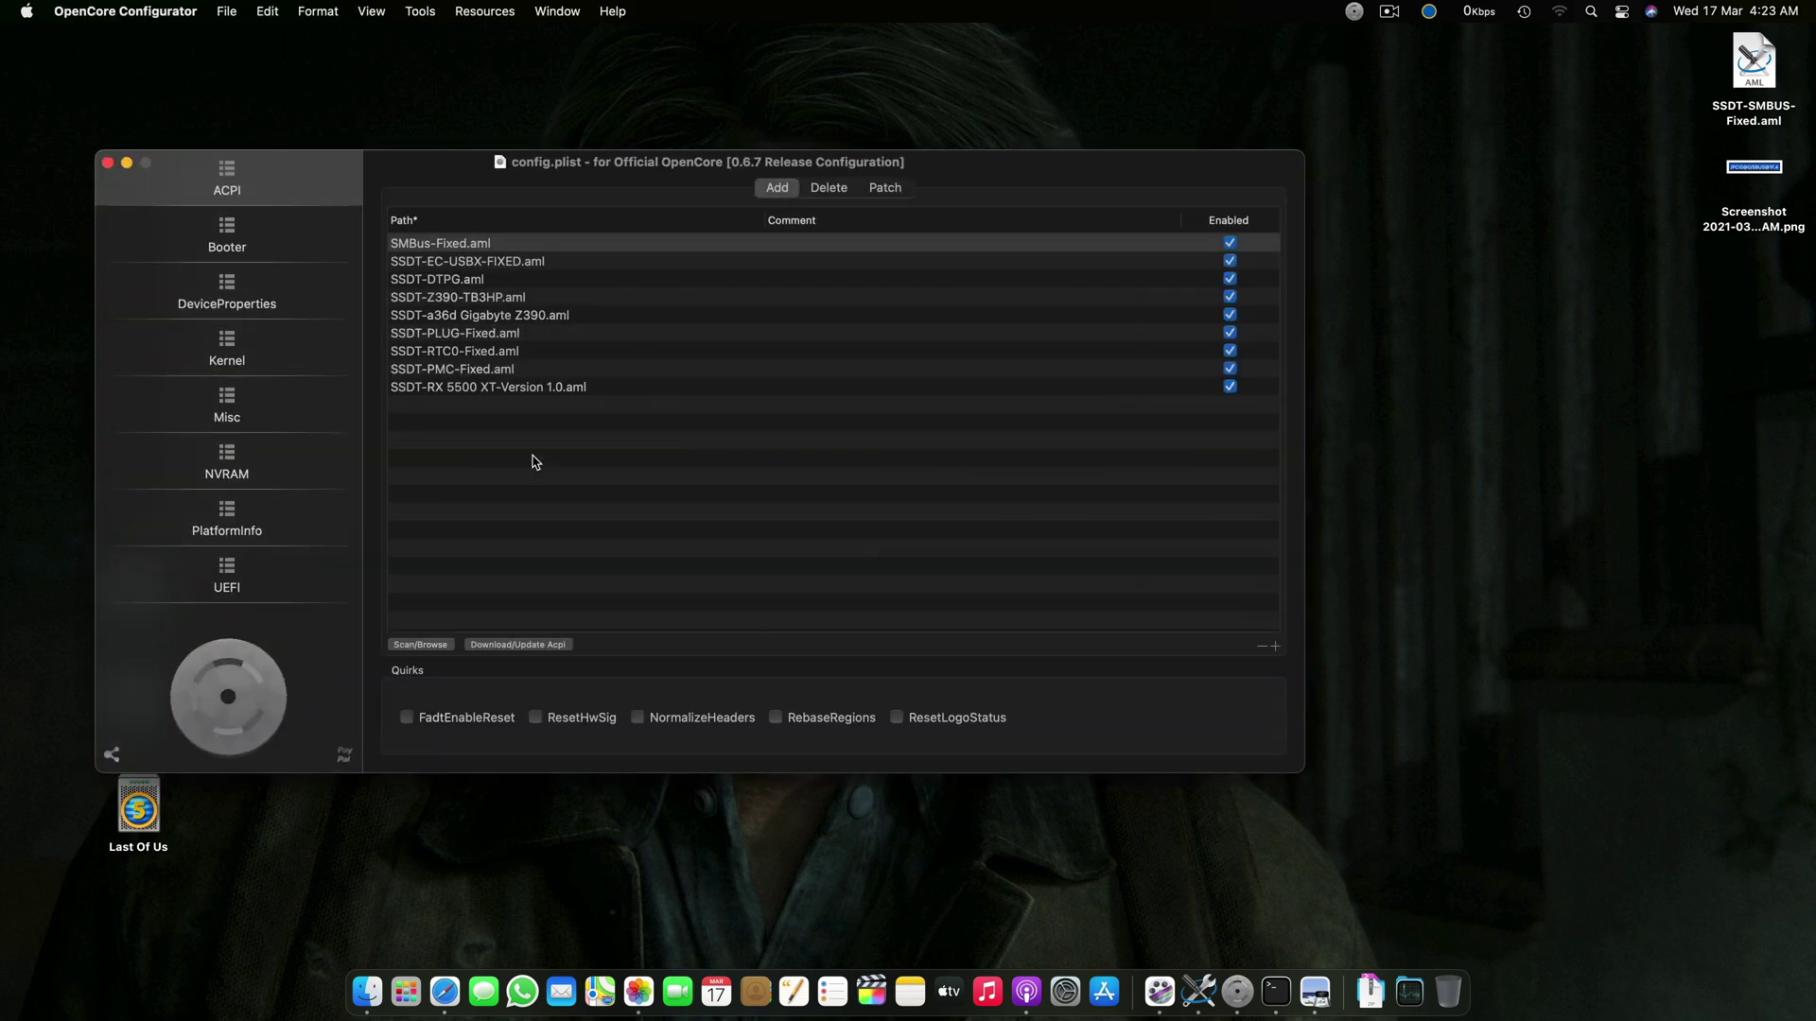
pyautogui.click(440, 645)
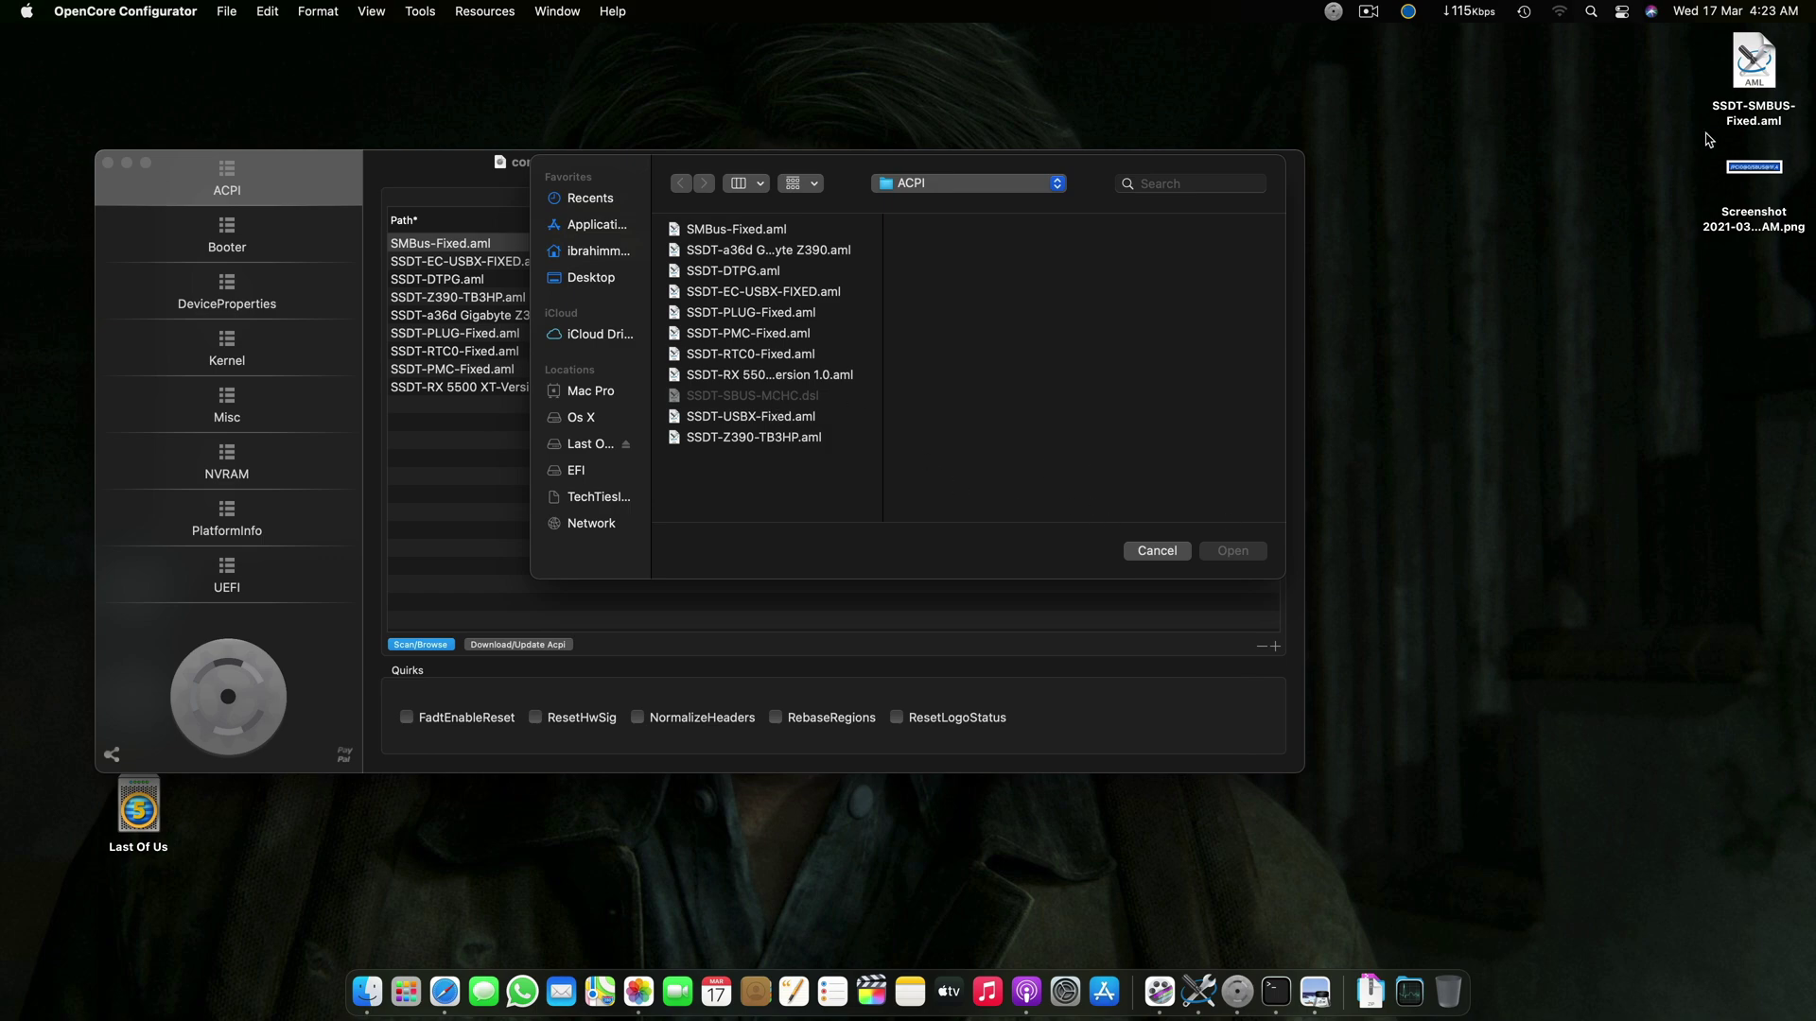
pyautogui.click(1157, 550)
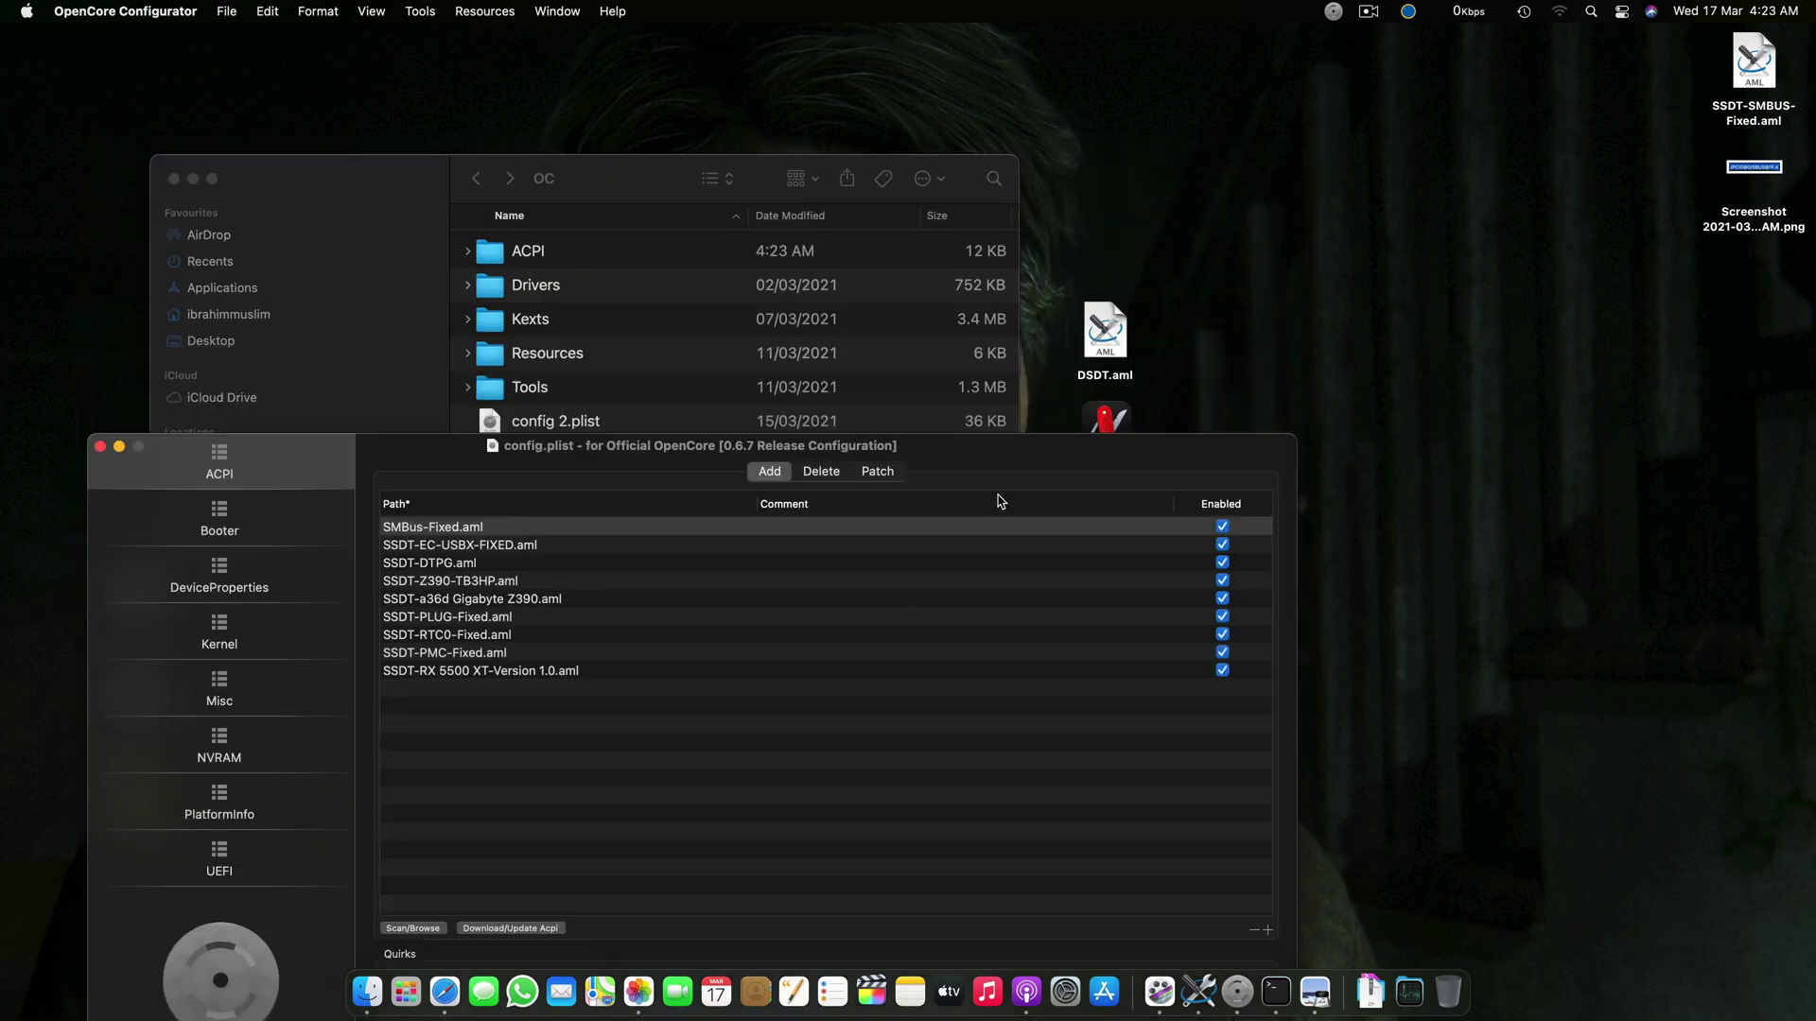
pyautogui.moveTo(985, 445); pyautogui.dragTo(1014, 361)
# - Copy SSDT-SMBUS-Fixed.aml into the ACPI folder and move SSDT-SBUS-MCHC.dsl to the Bin
pyautogui.click(587, 193)
pyautogui.doubleClick(549, 251)
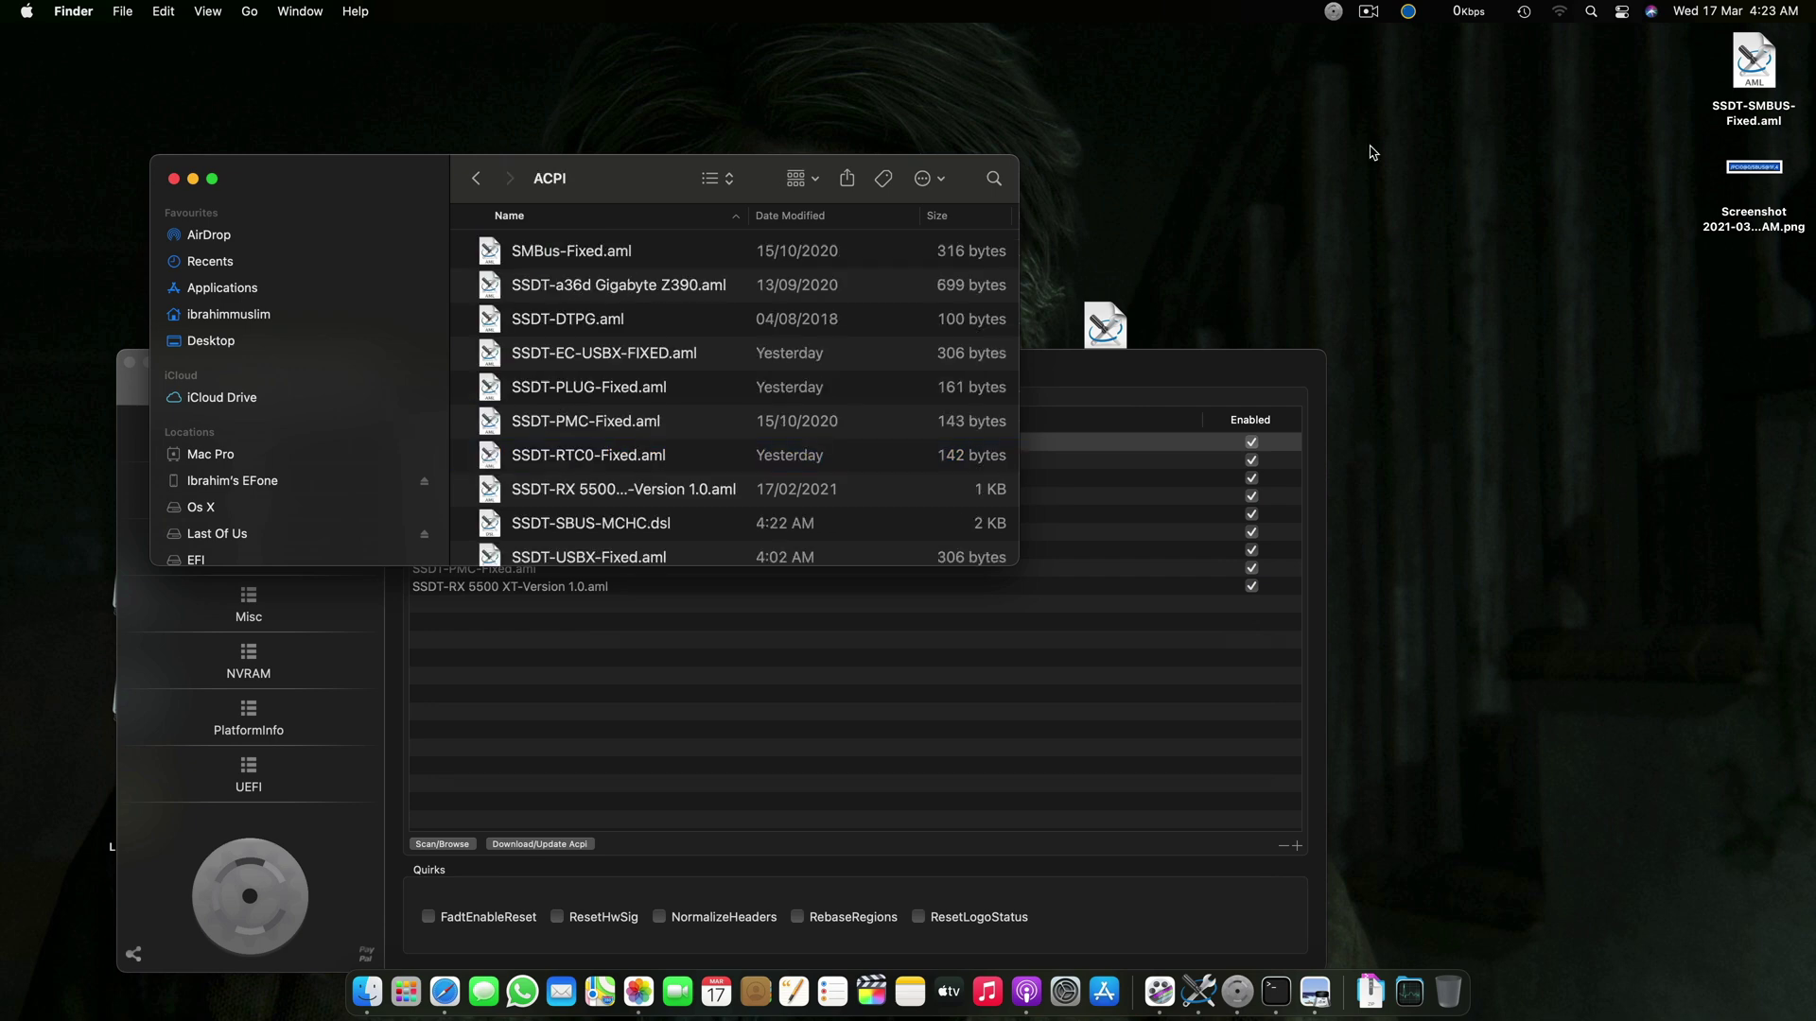
pyautogui.moveTo(1752, 66); pyautogui.dragTo(745, 399)
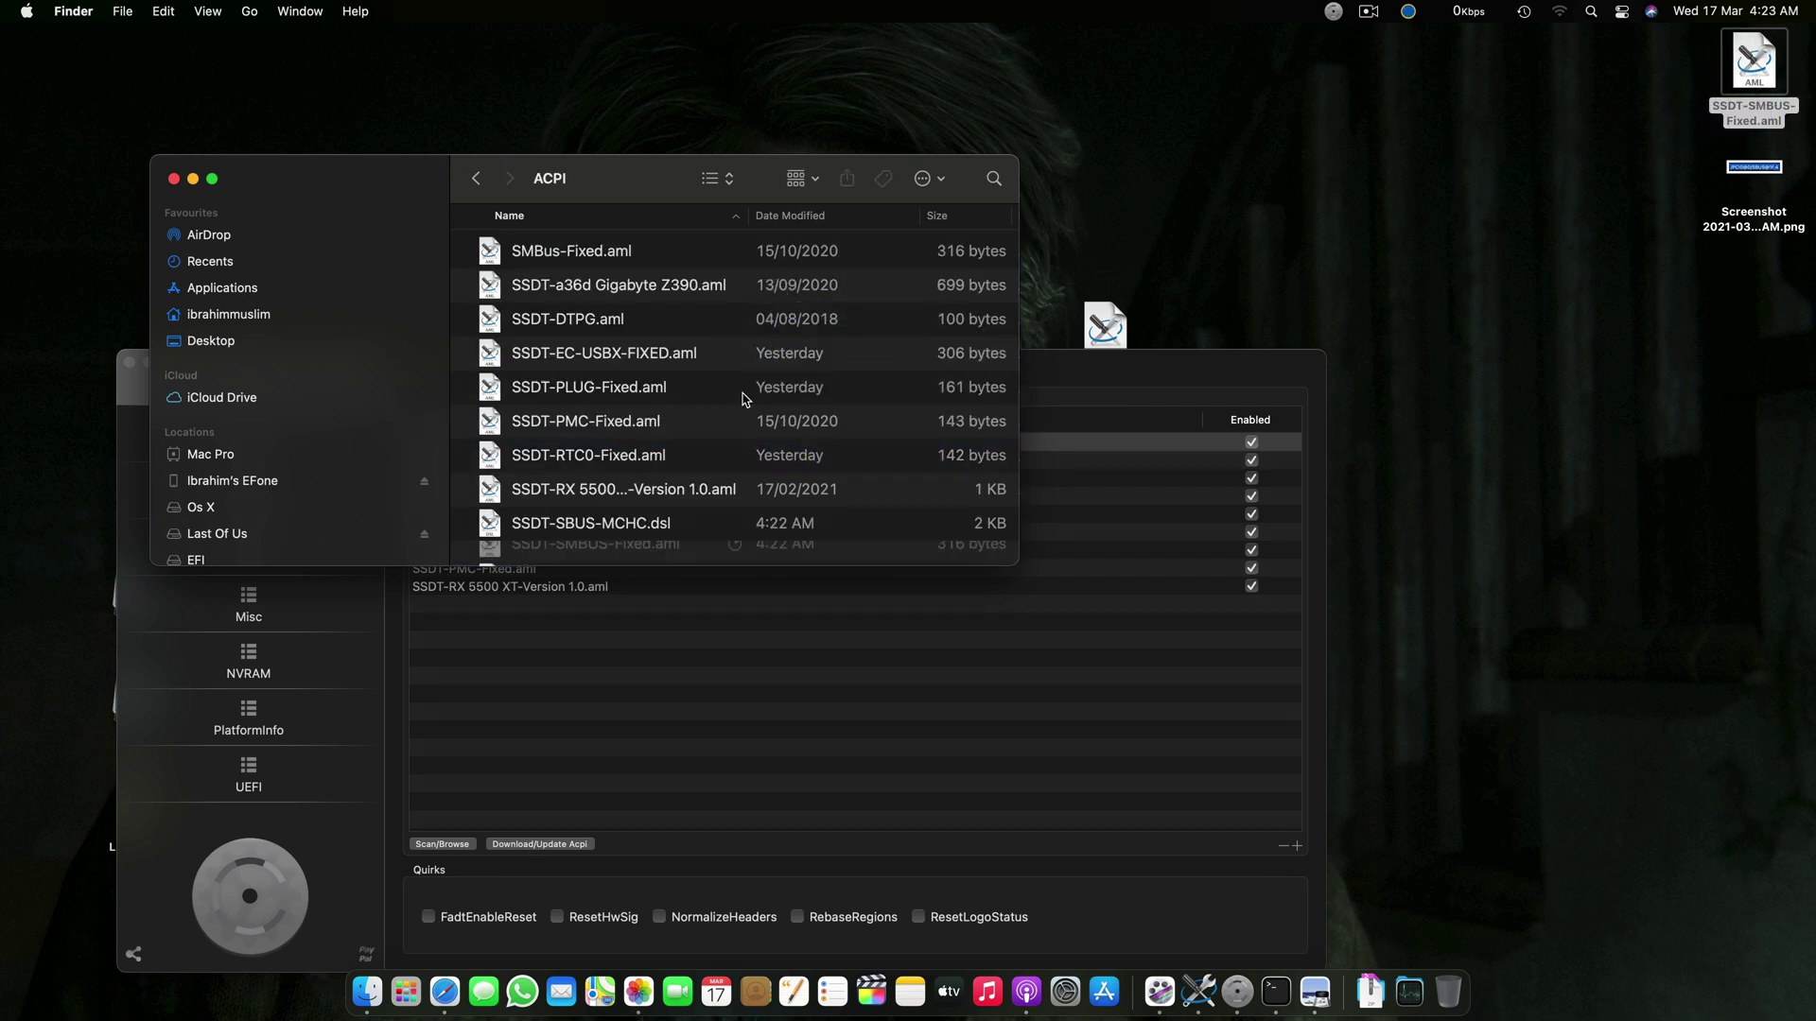
pyautogui.scroll(-3, 662, 416)
pyautogui.click(556, 445)
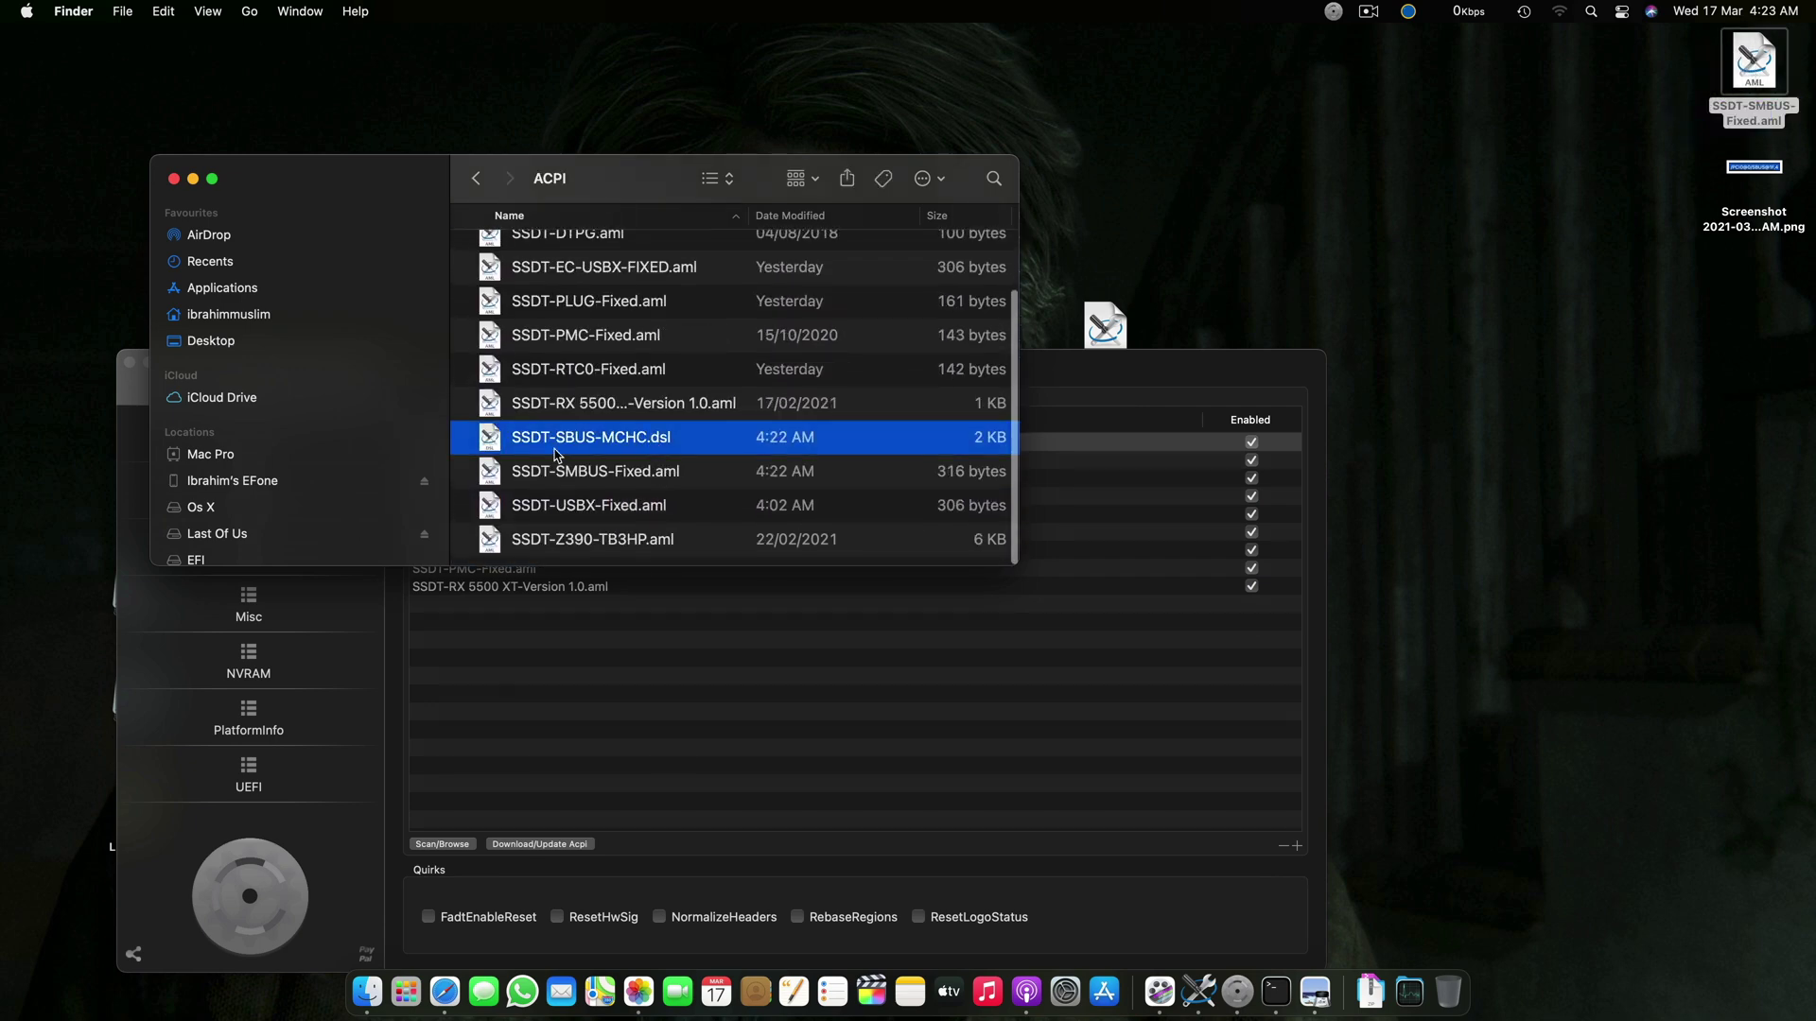
pyautogui.rightClick(556, 452)
pyautogui.click(721, 511)
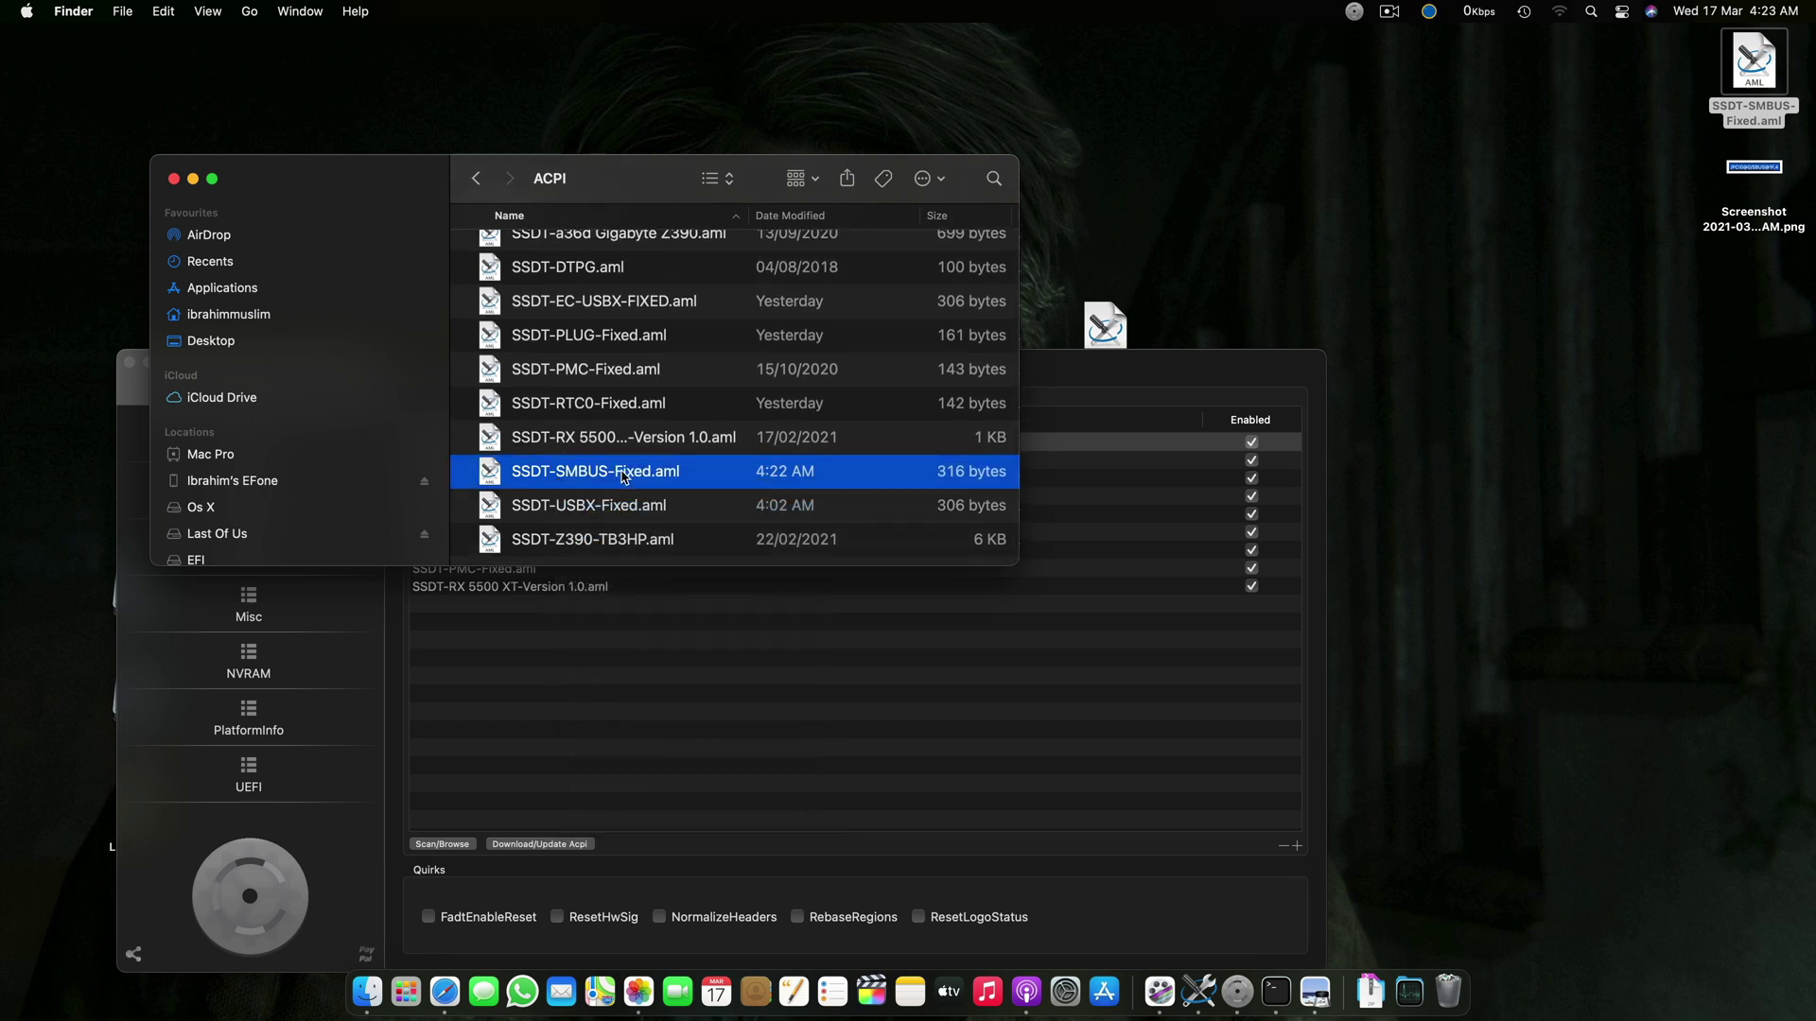
# - Add SSDT-SMBUS-Fixed.aml to the config's ACPI Add list
pyautogui.click(738, 705)
pyautogui.click(443, 843)
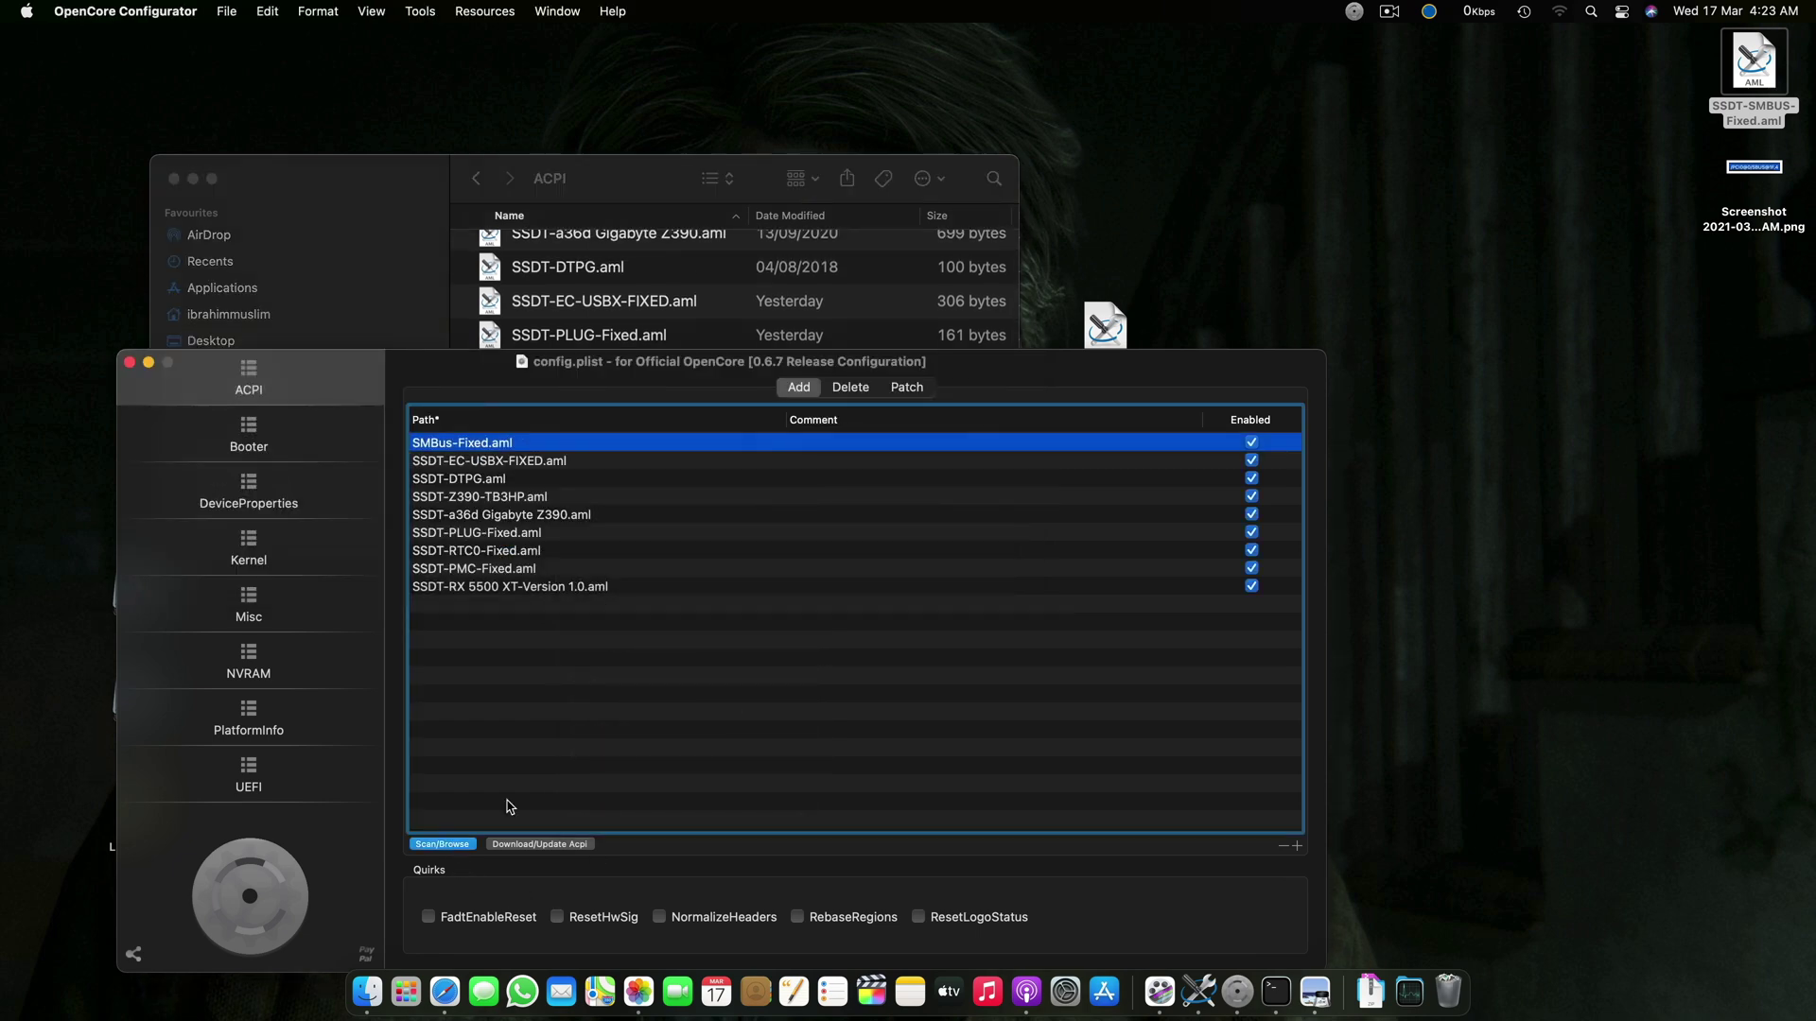
pyautogui.click(759, 397)
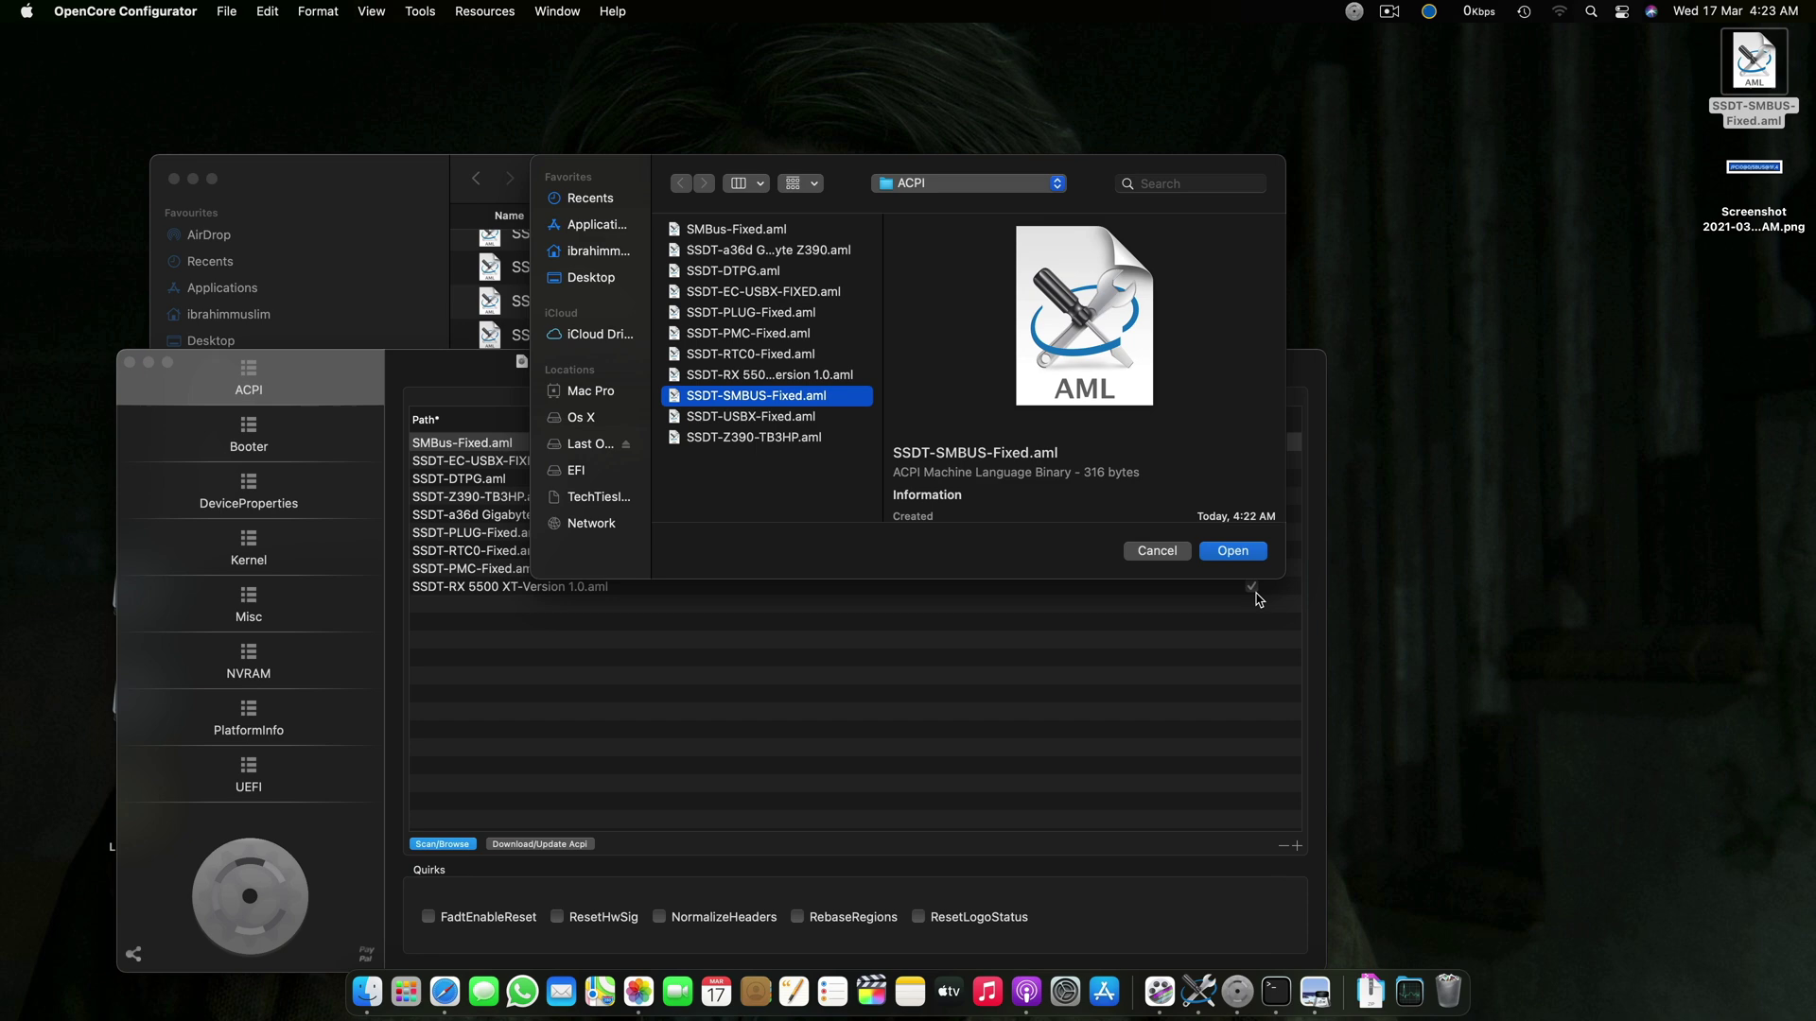
pyautogui.click(1256, 554)
pyautogui.moveTo(1097, 361); pyautogui.dragTo(1098, 235)
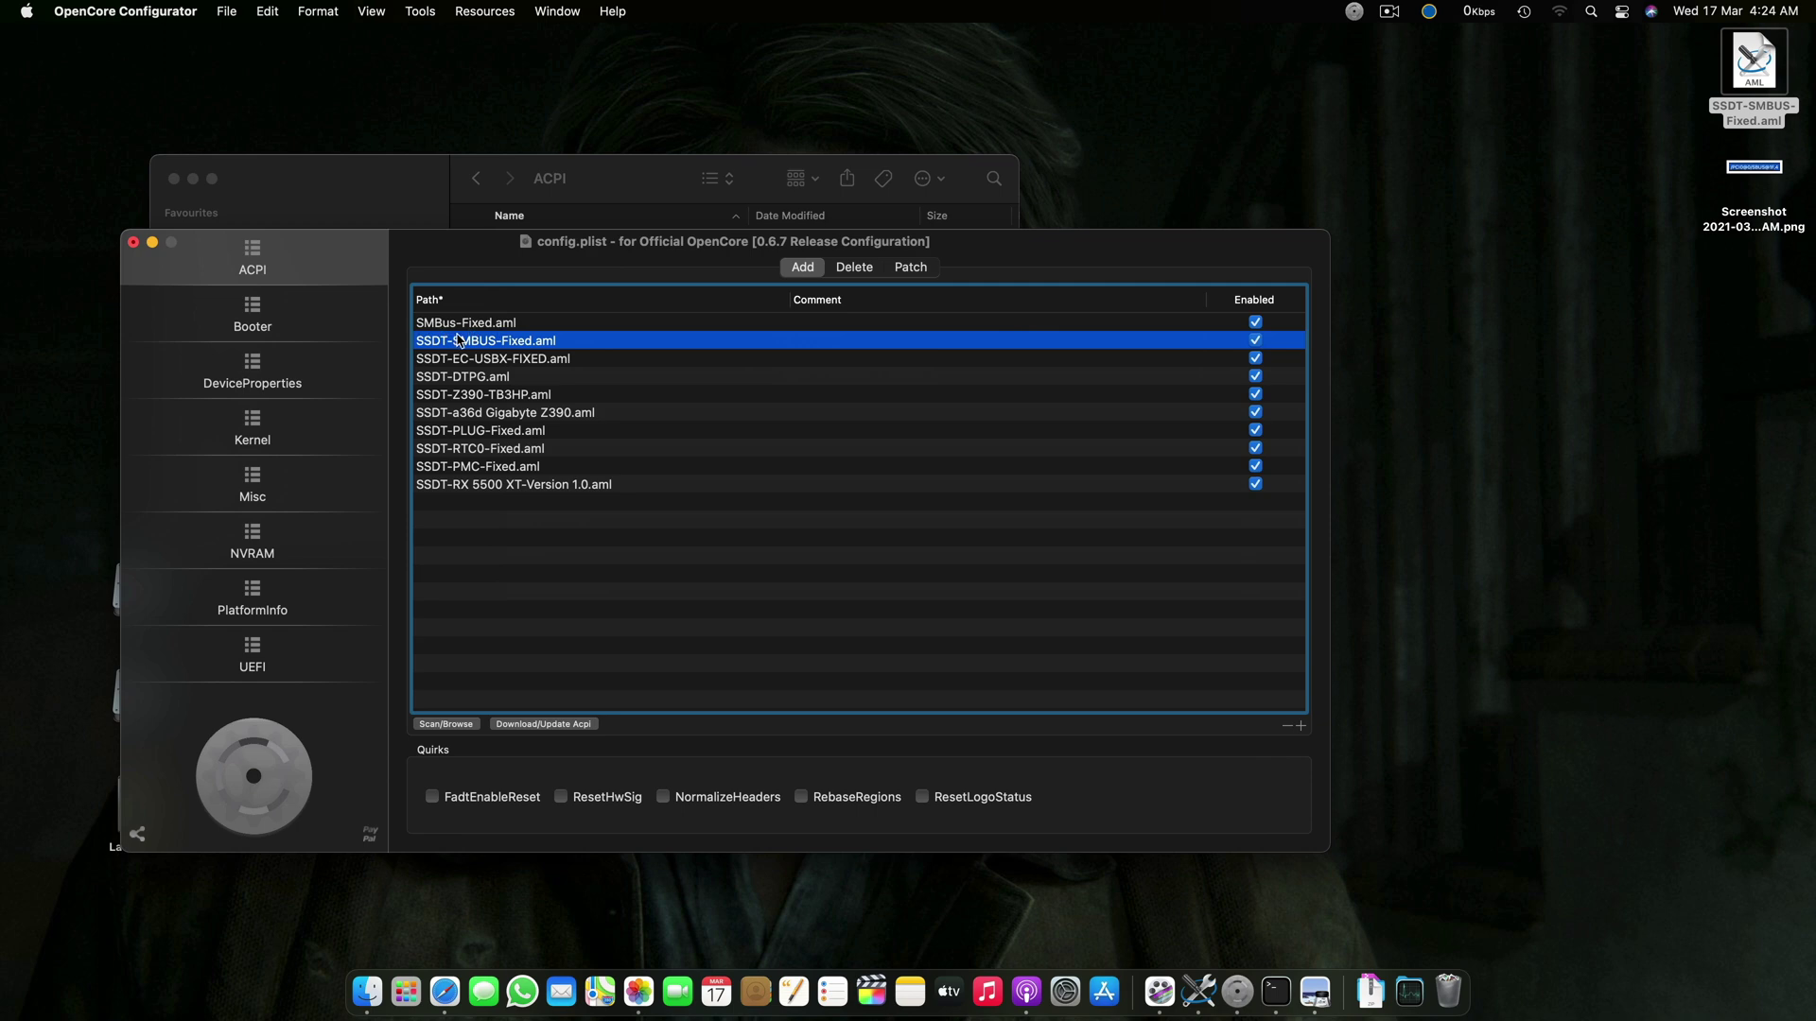
# - Remove the SSDT-SMBUS-Fixed.aml entry, save config.plist, and close both windows
pyautogui.click(1286, 725)
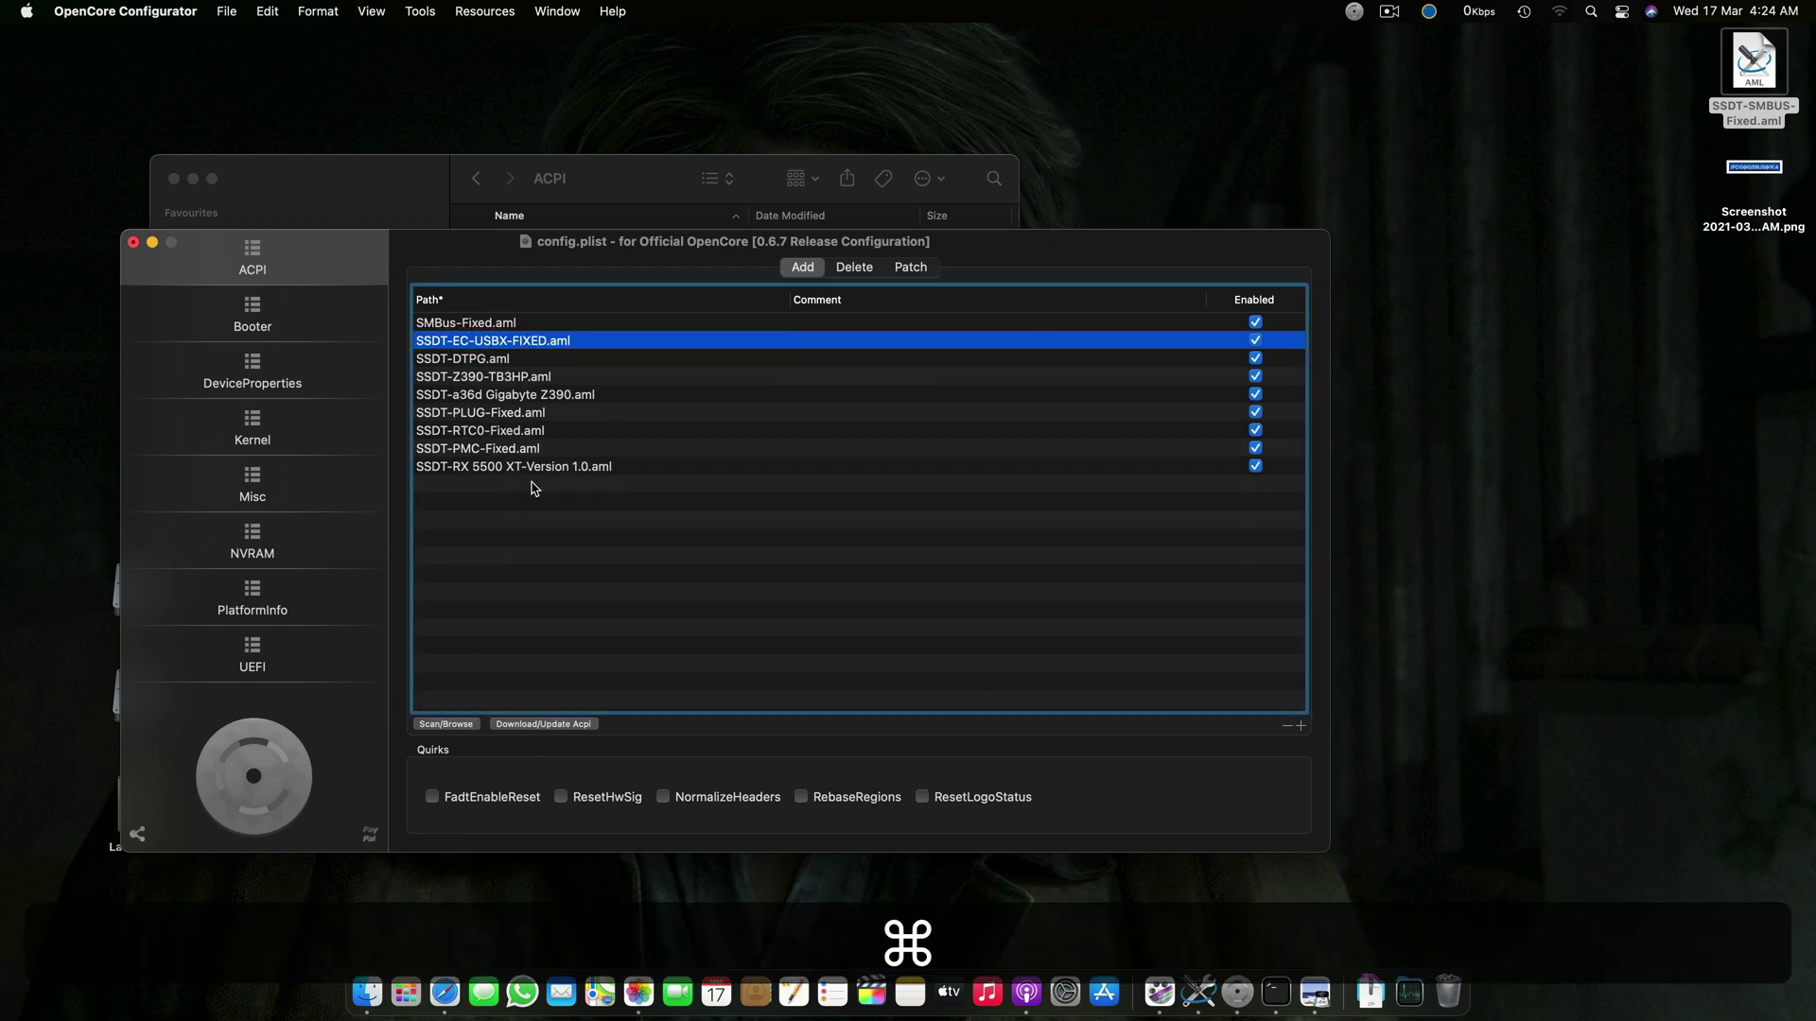
pyautogui.press('super+s')
pyautogui.click(137, 244)
pyautogui.click(174, 178)
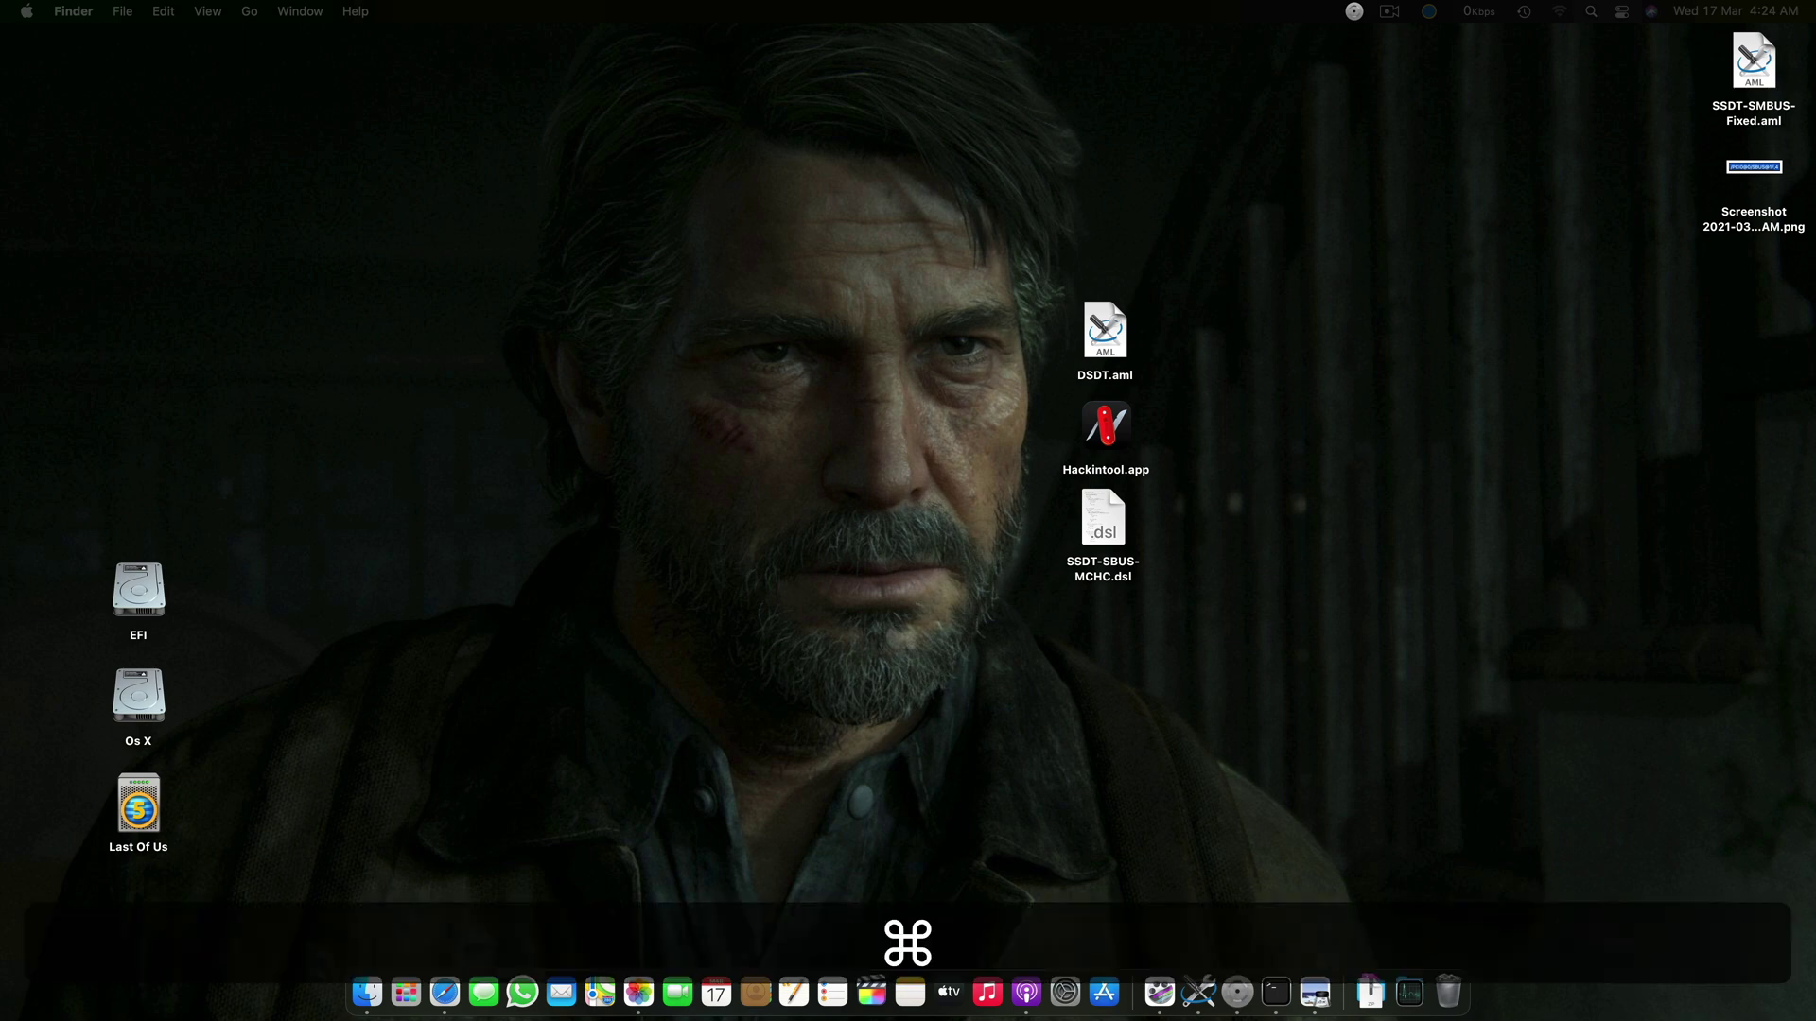
# - Open Terminal and paste the kextstat | grep kext check command
pyautogui.press('super+c')
pyautogui.click(1273, 995)
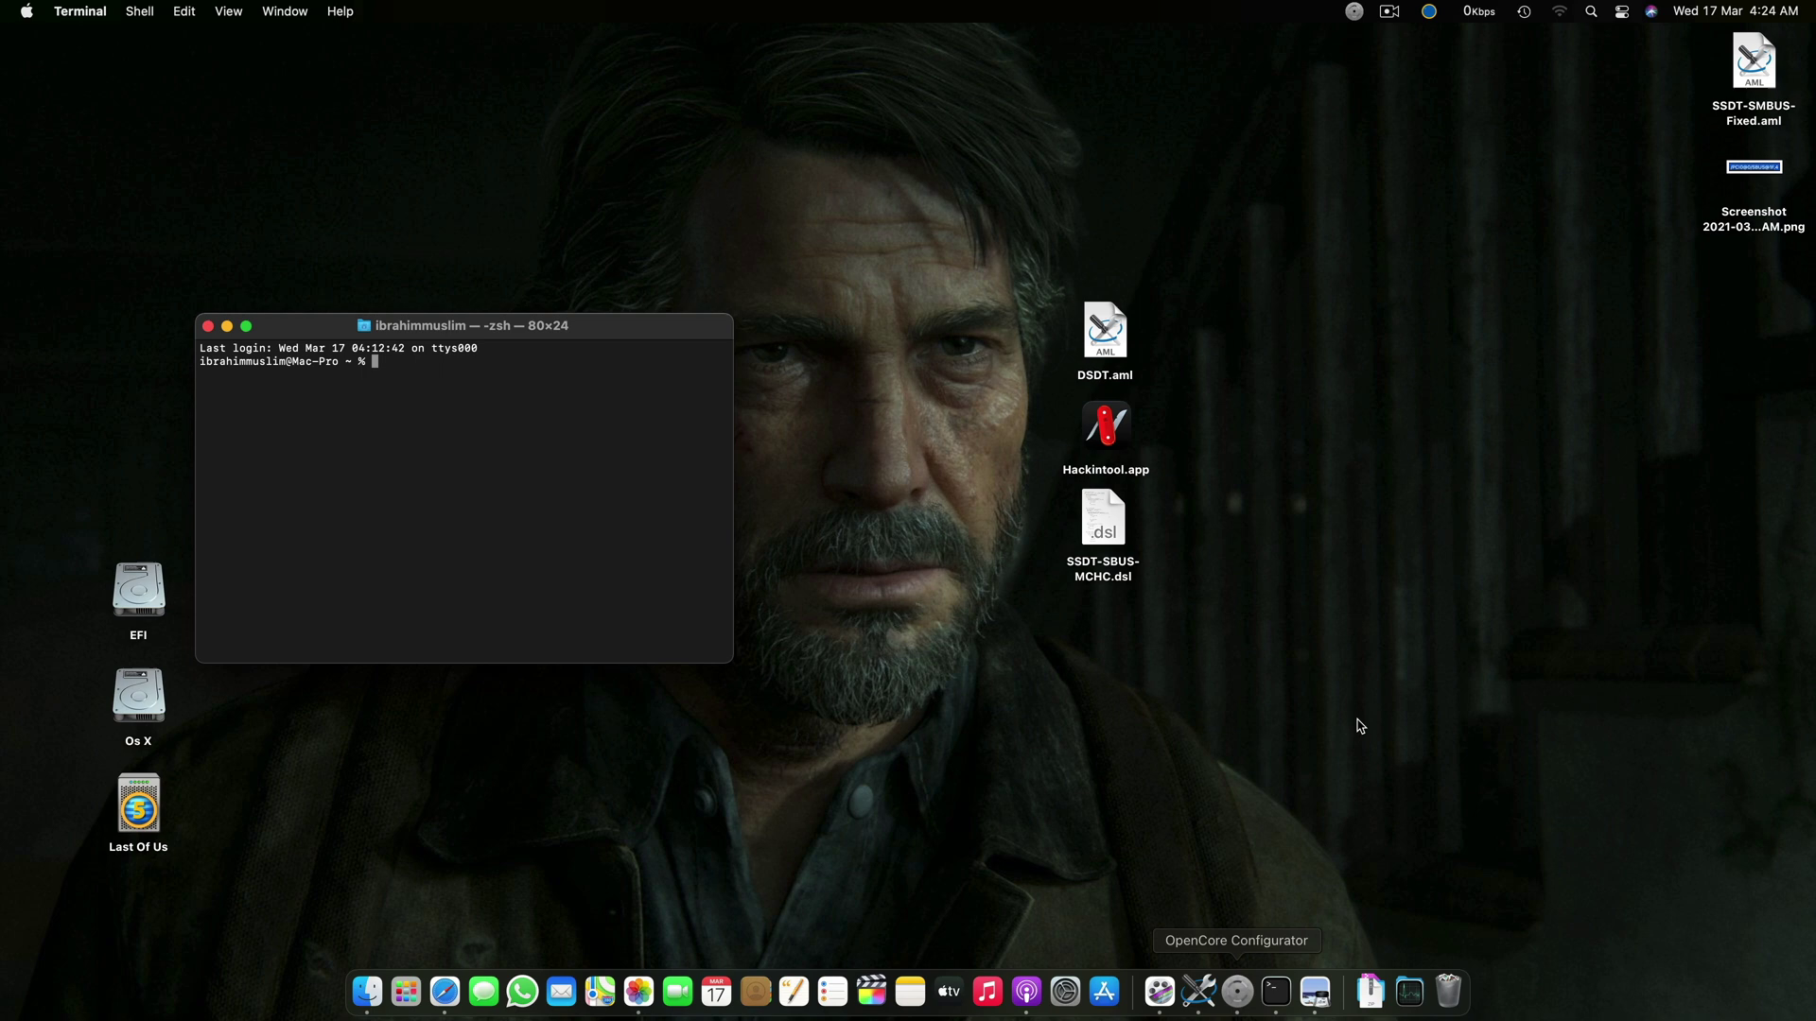
pyautogui.moveTo(572, 321); pyautogui.dragTo(851, 288)
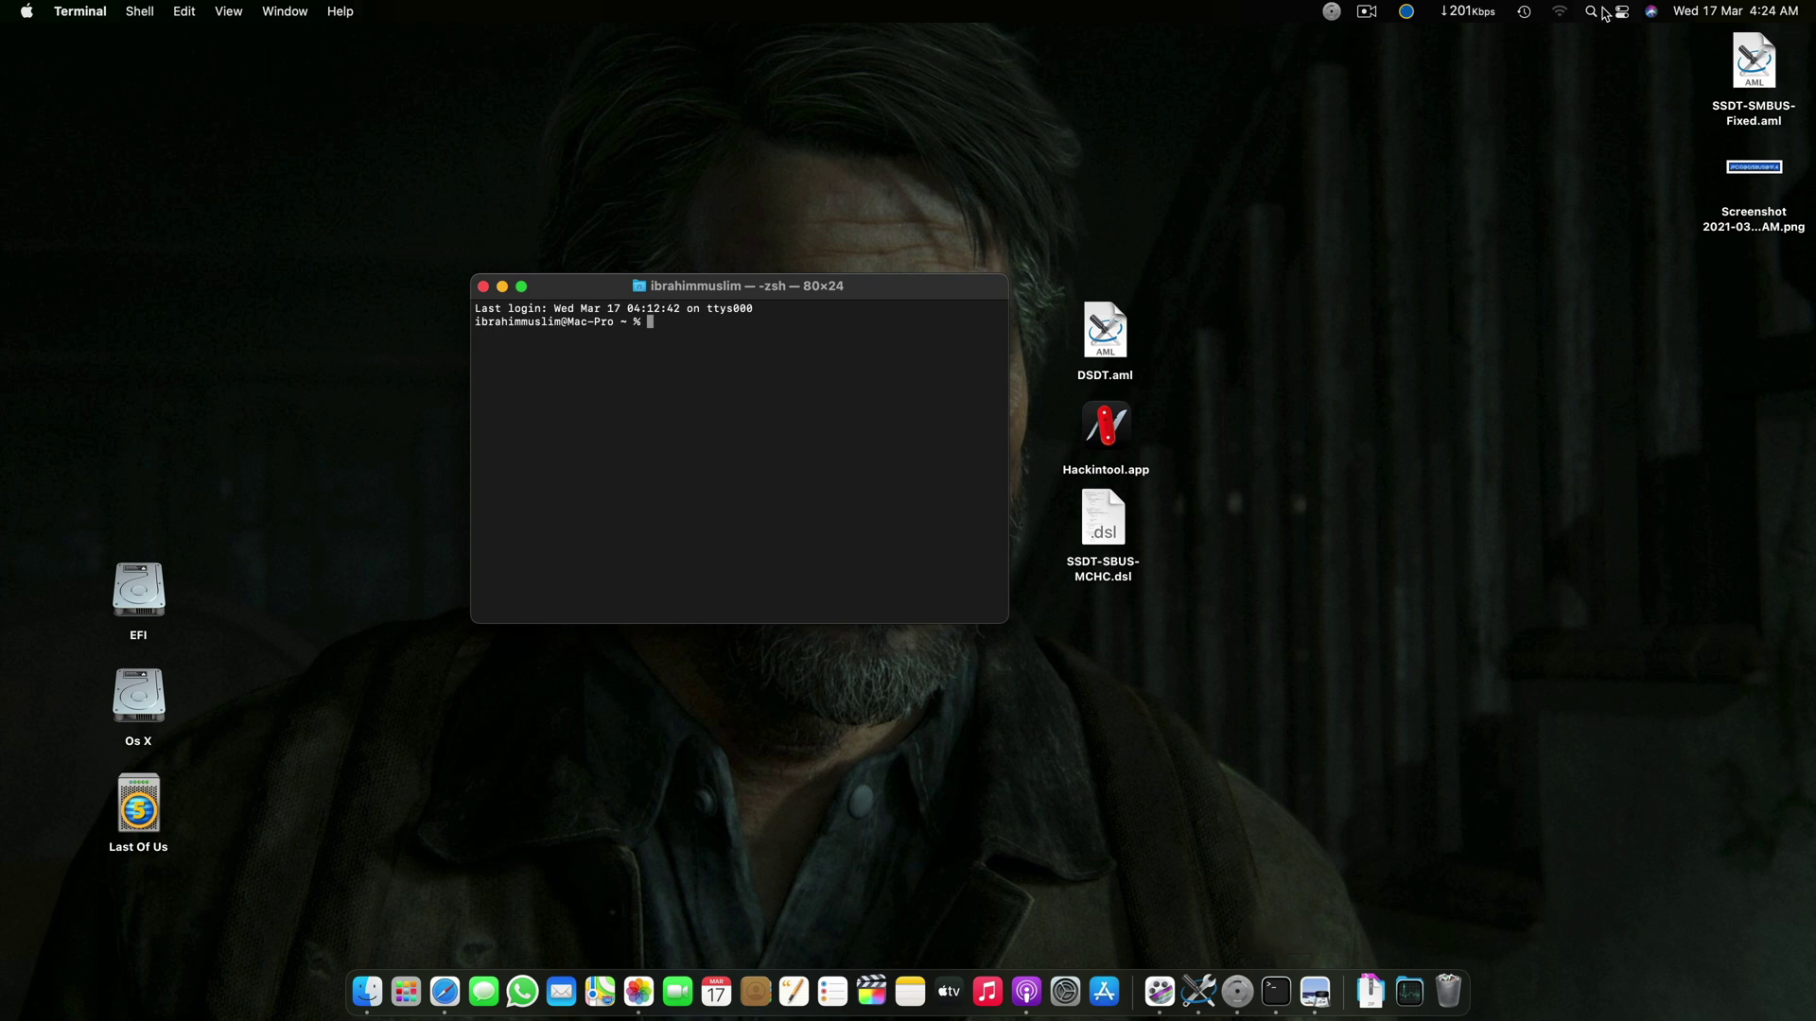
pyautogui.click(1598, 11)
pyautogui.write('termi')
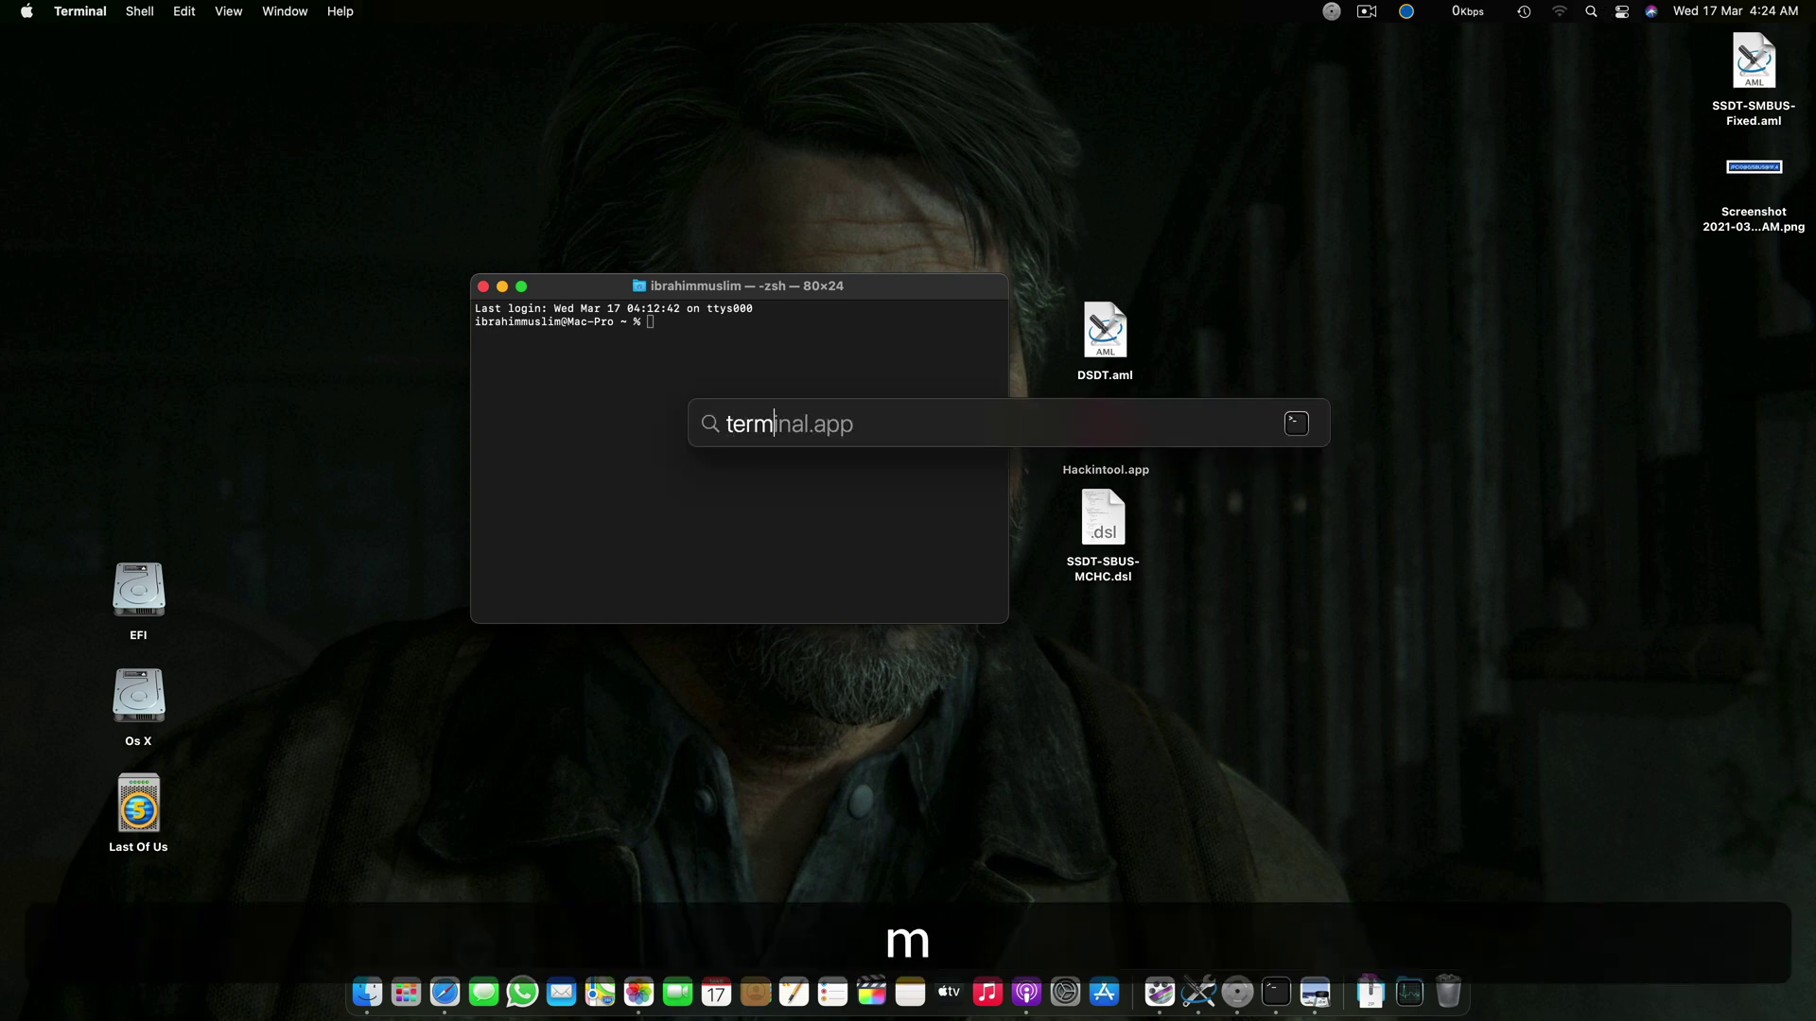
pyautogui.press('Return')
pyautogui.press('super+v')
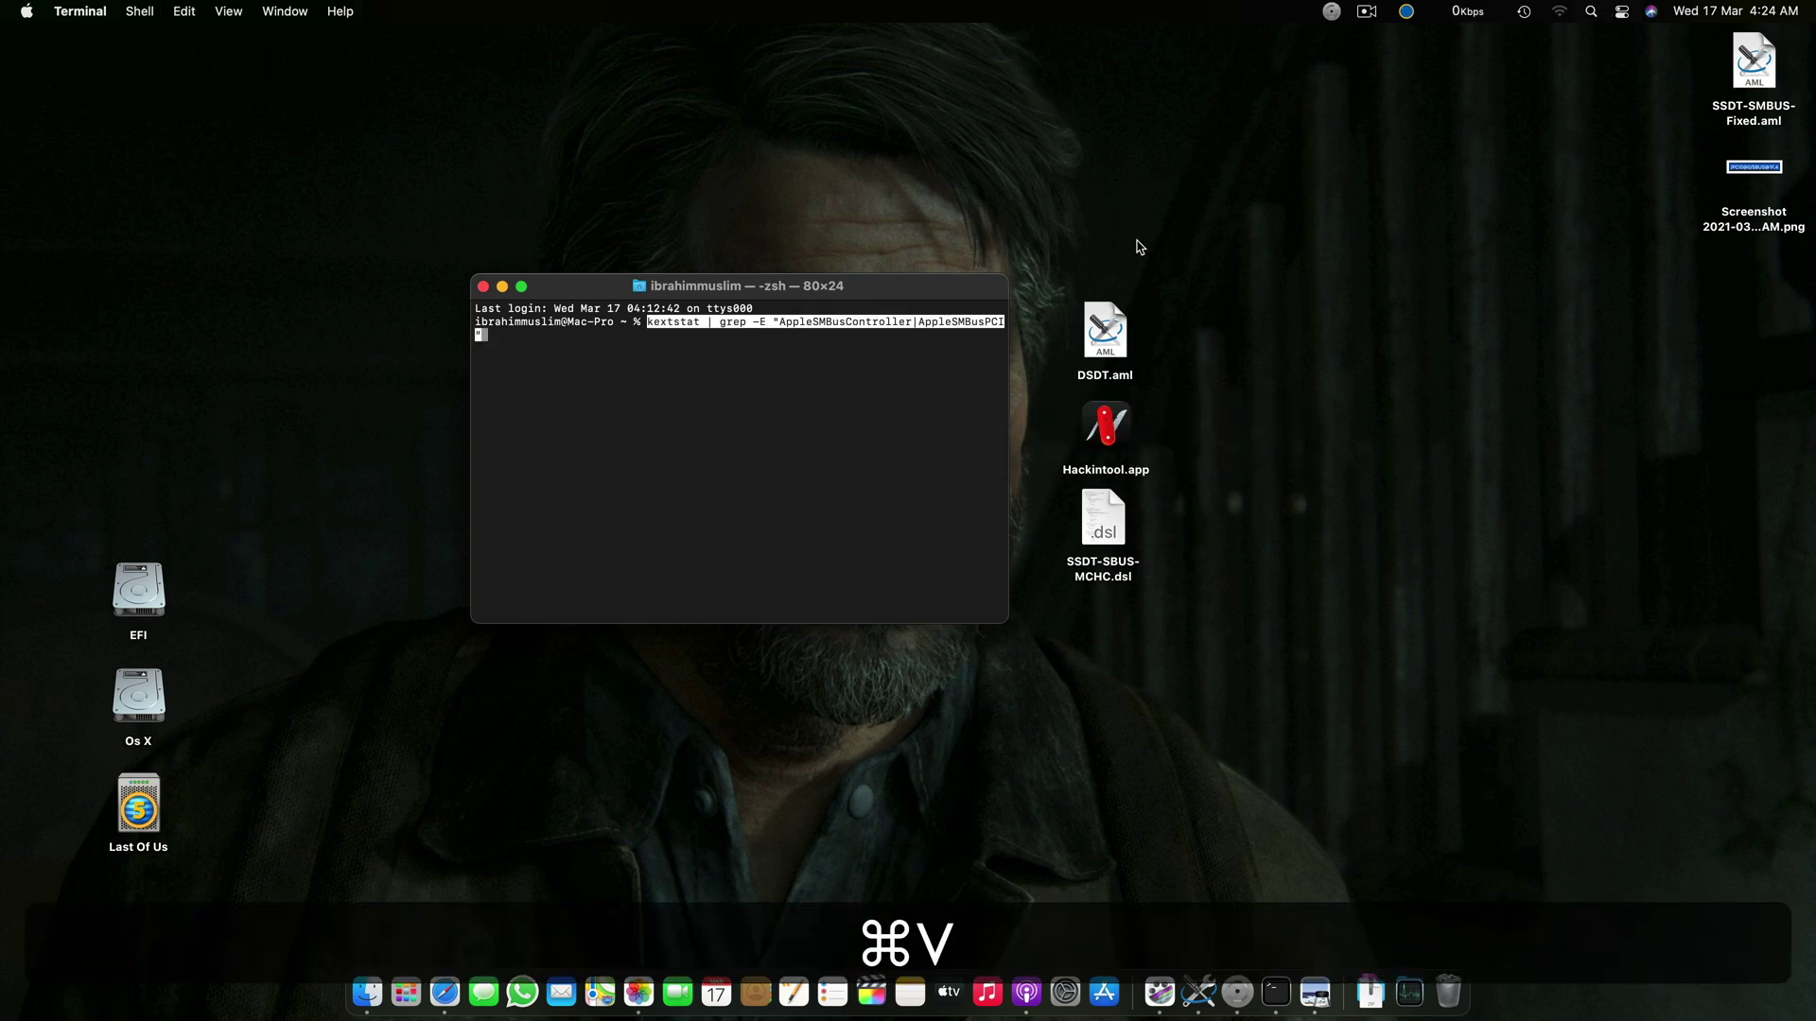
pyautogui.moveTo(1005, 622); pyautogui.dragTo(1385, 583)
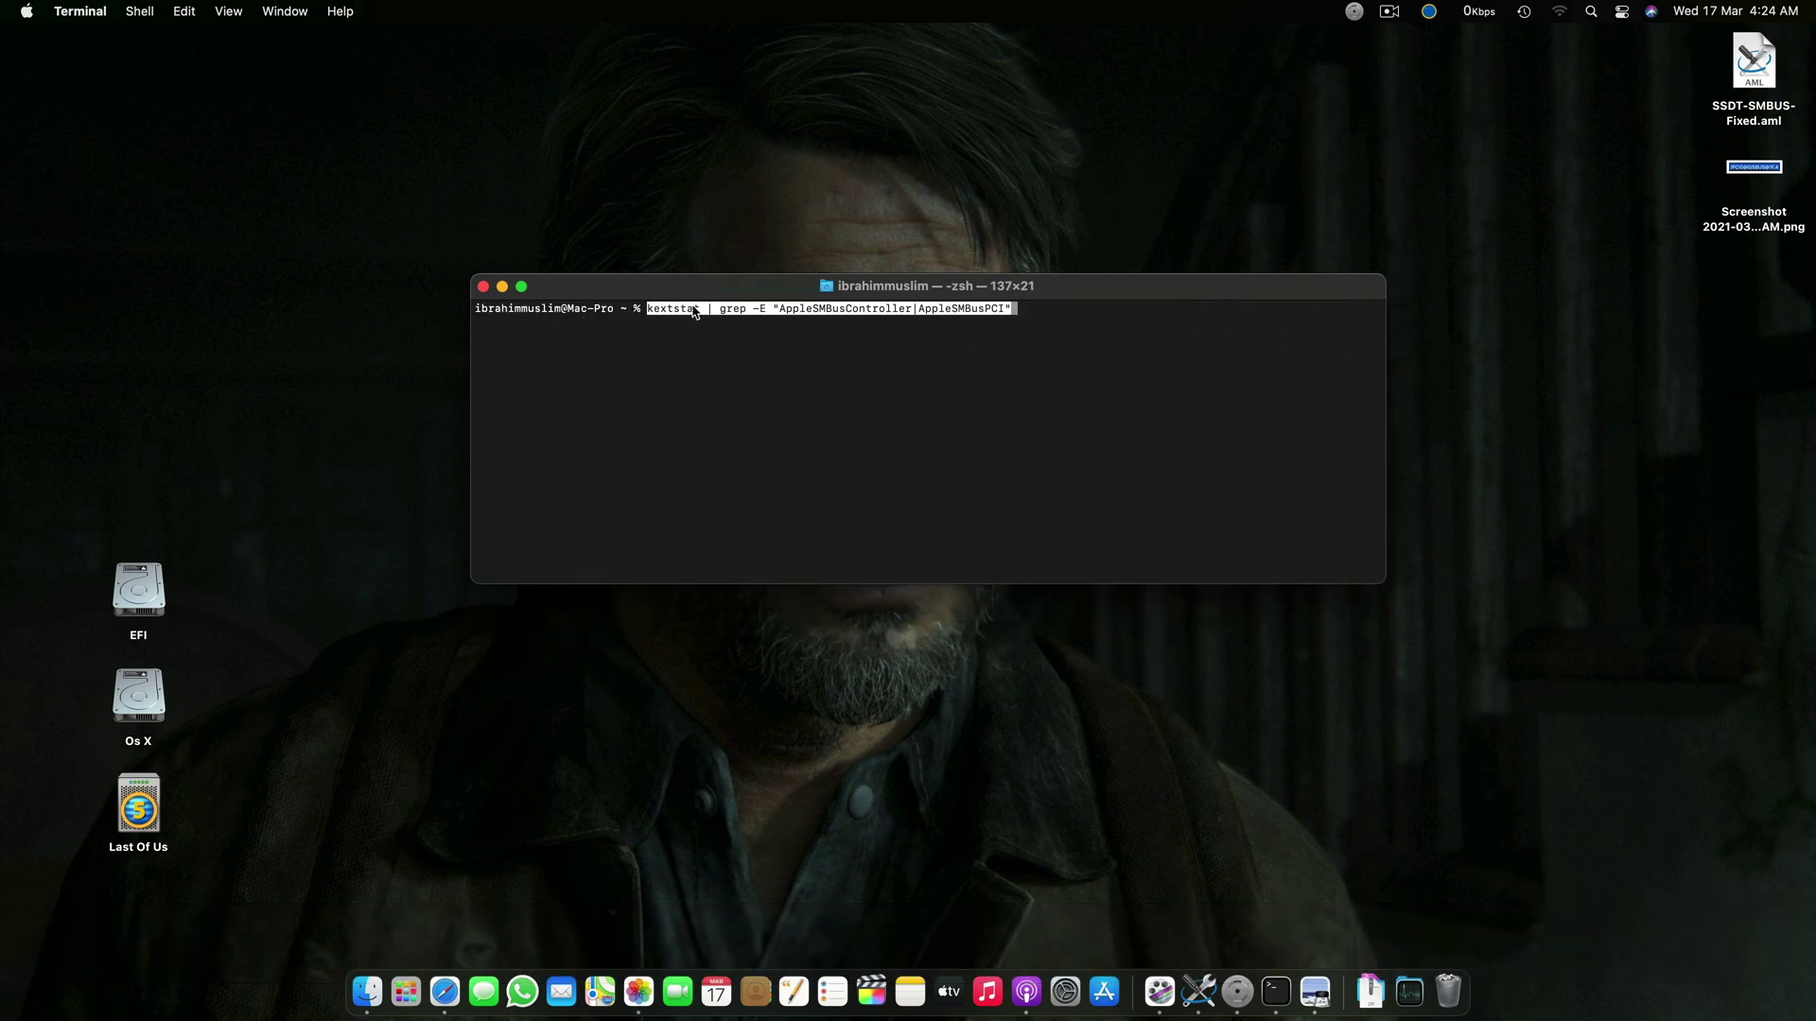
# - Run the command, confirm AppleSMBusPCI and AppleSMBusController are loaded, and close Terminal
pyautogui.press('Right')
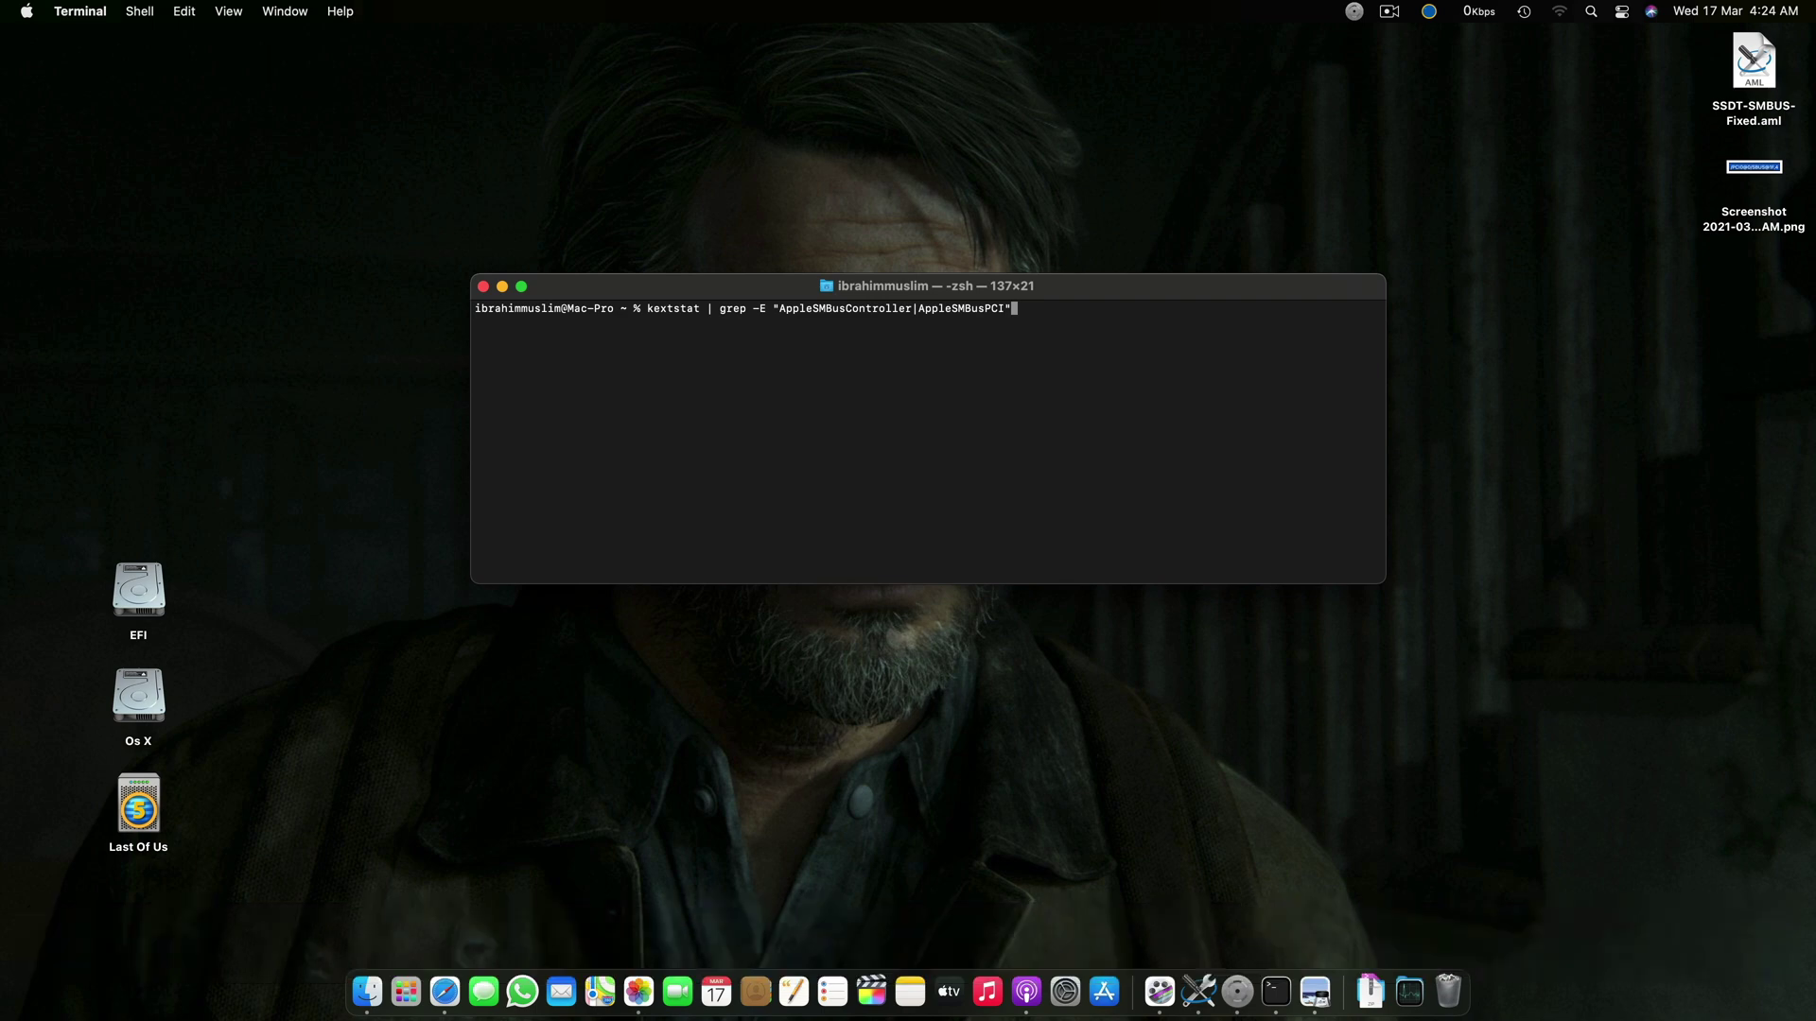
pyautogui.press('Return')
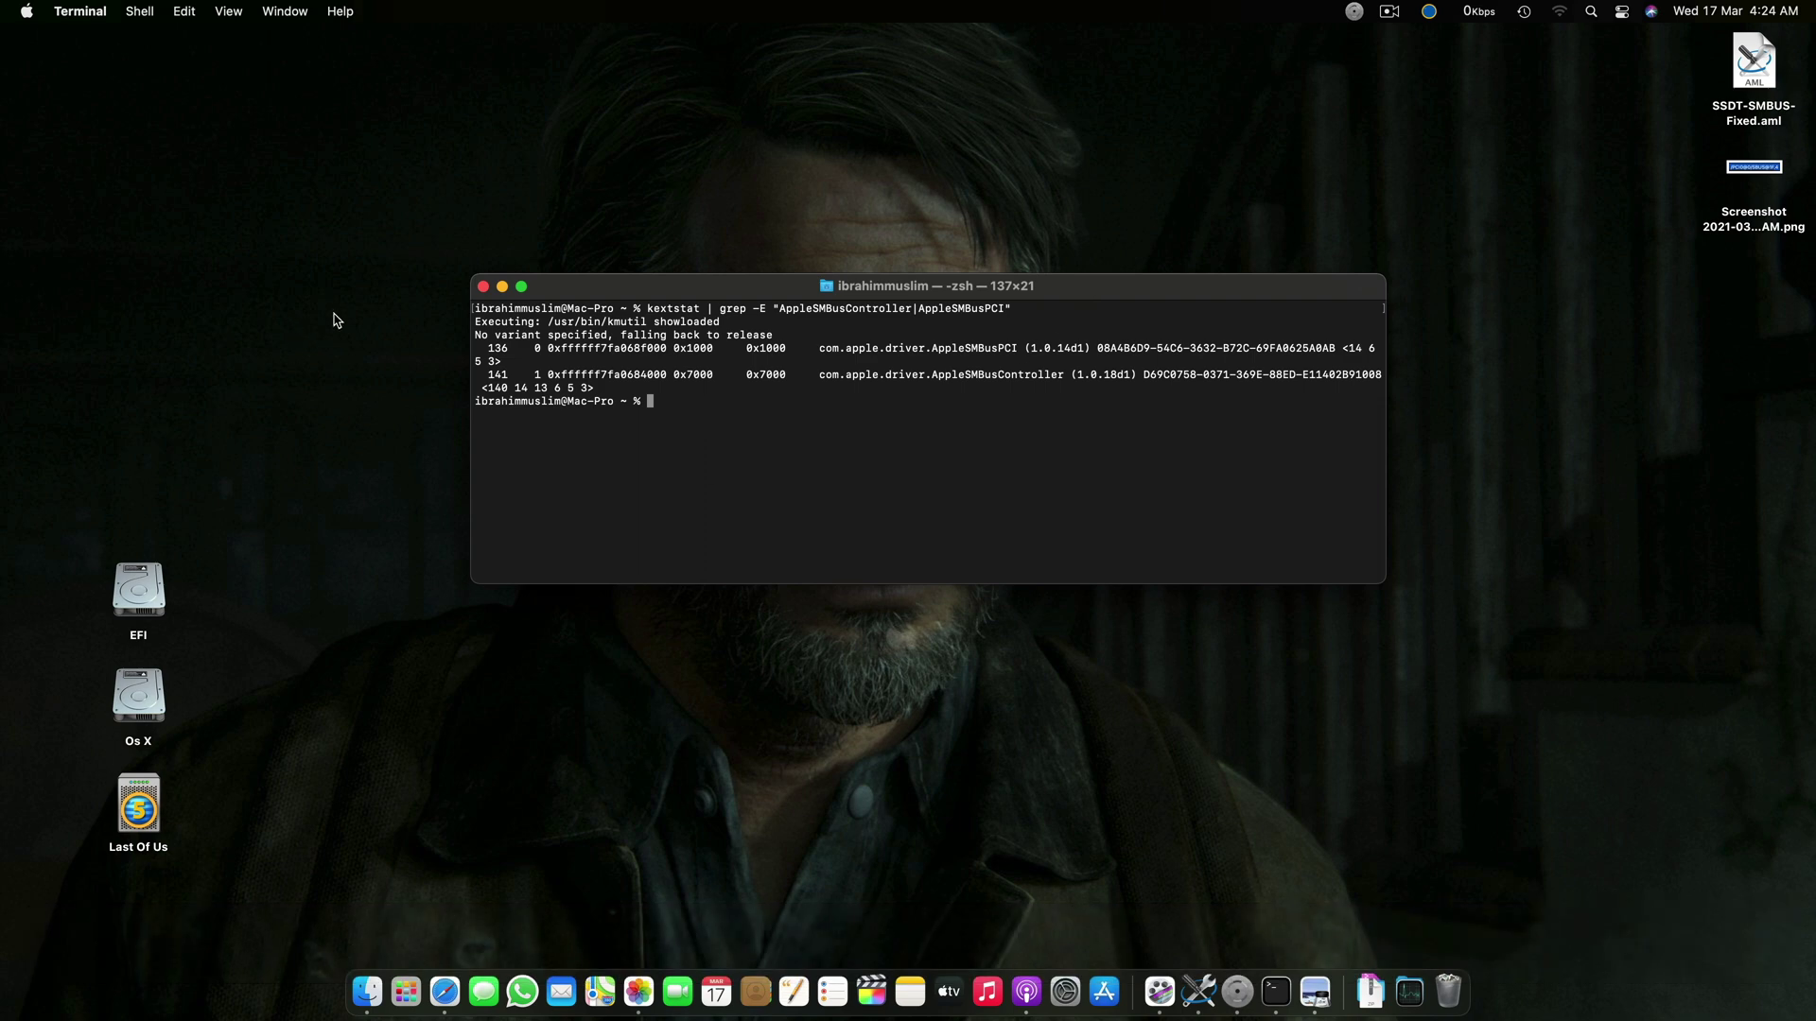
pyautogui.moveTo(472, 275); pyautogui.dragTo(194, 288)
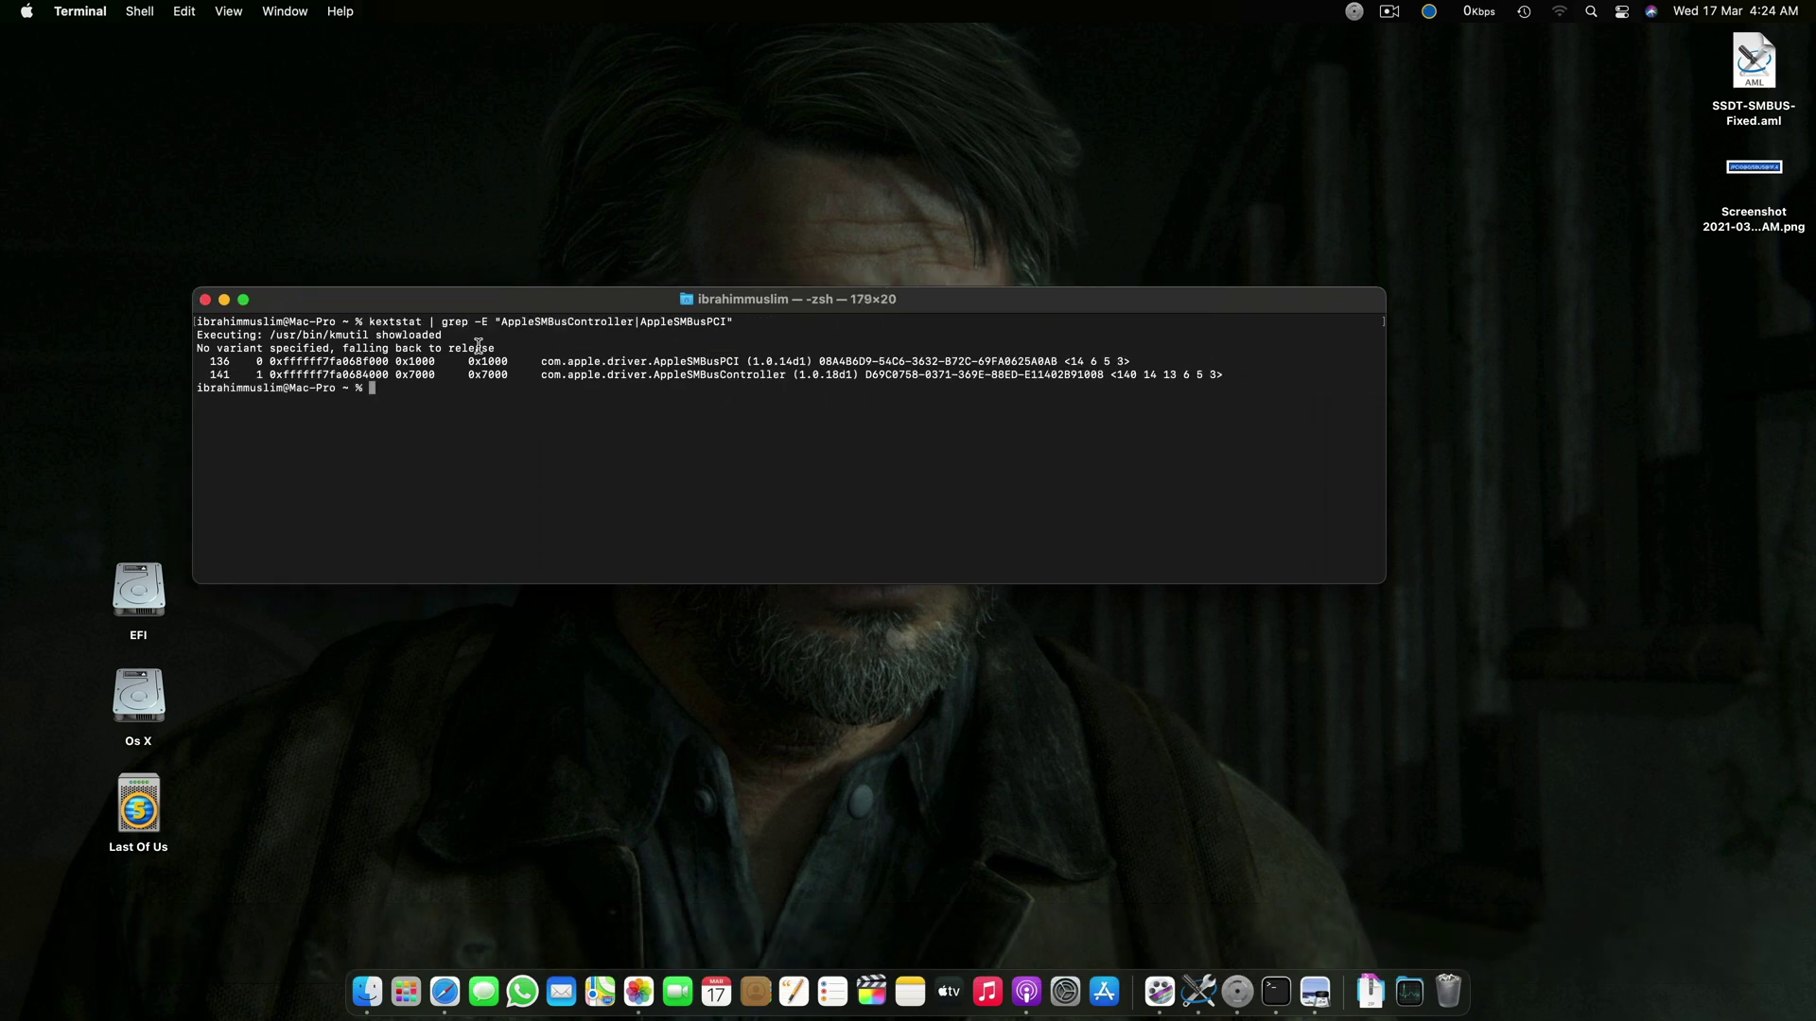
pyautogui.moveTo(1230, 374); pyautogui.dragTo(342, 366)
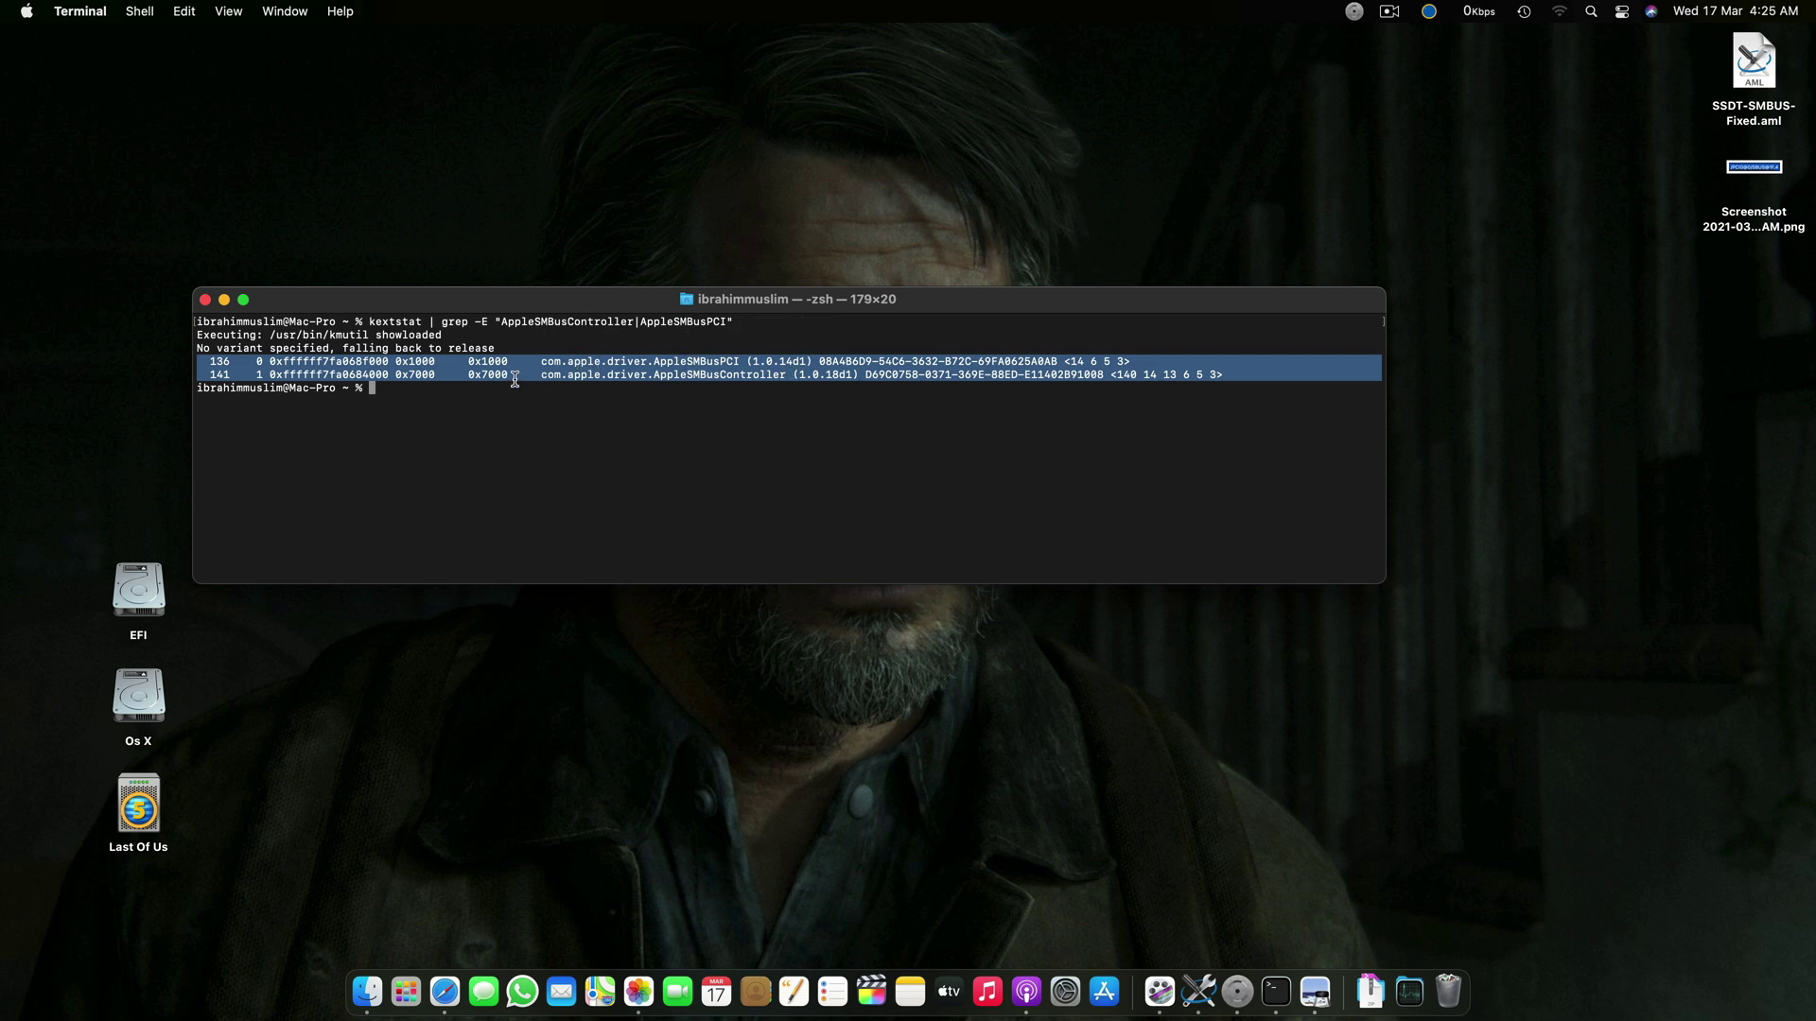
pyautogui.click(206, 301)
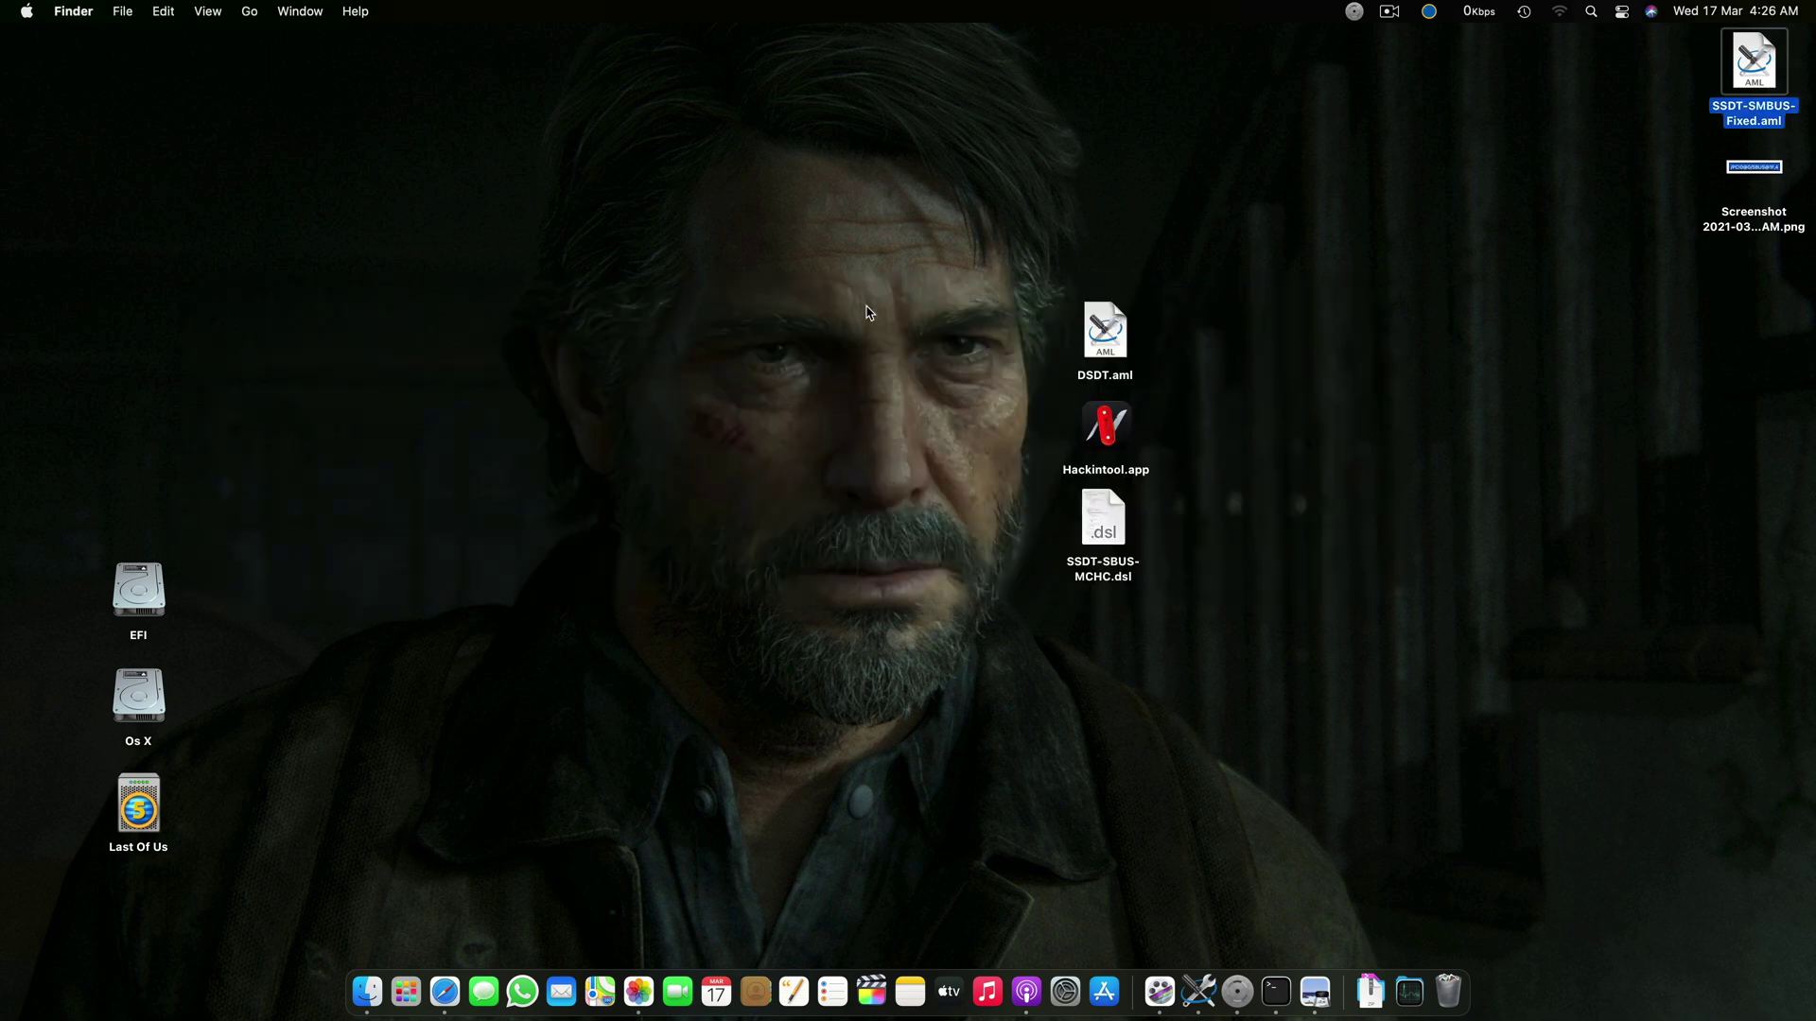